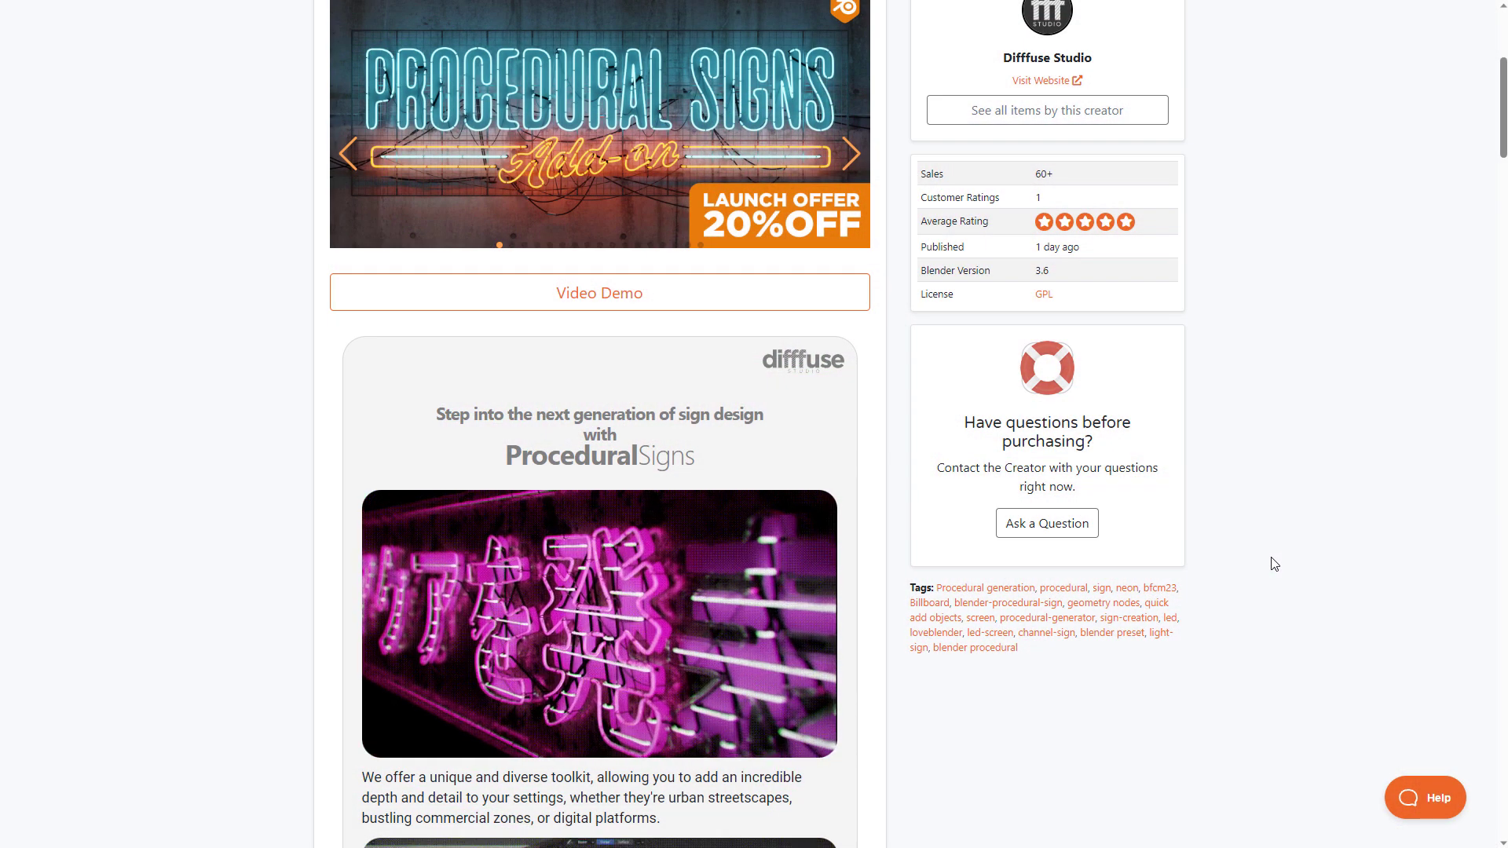
Step: Scroll the Procedural Signs page past its Limitations note and tutorial video, then return to the top
scroll(1275, 564, "down", 8)
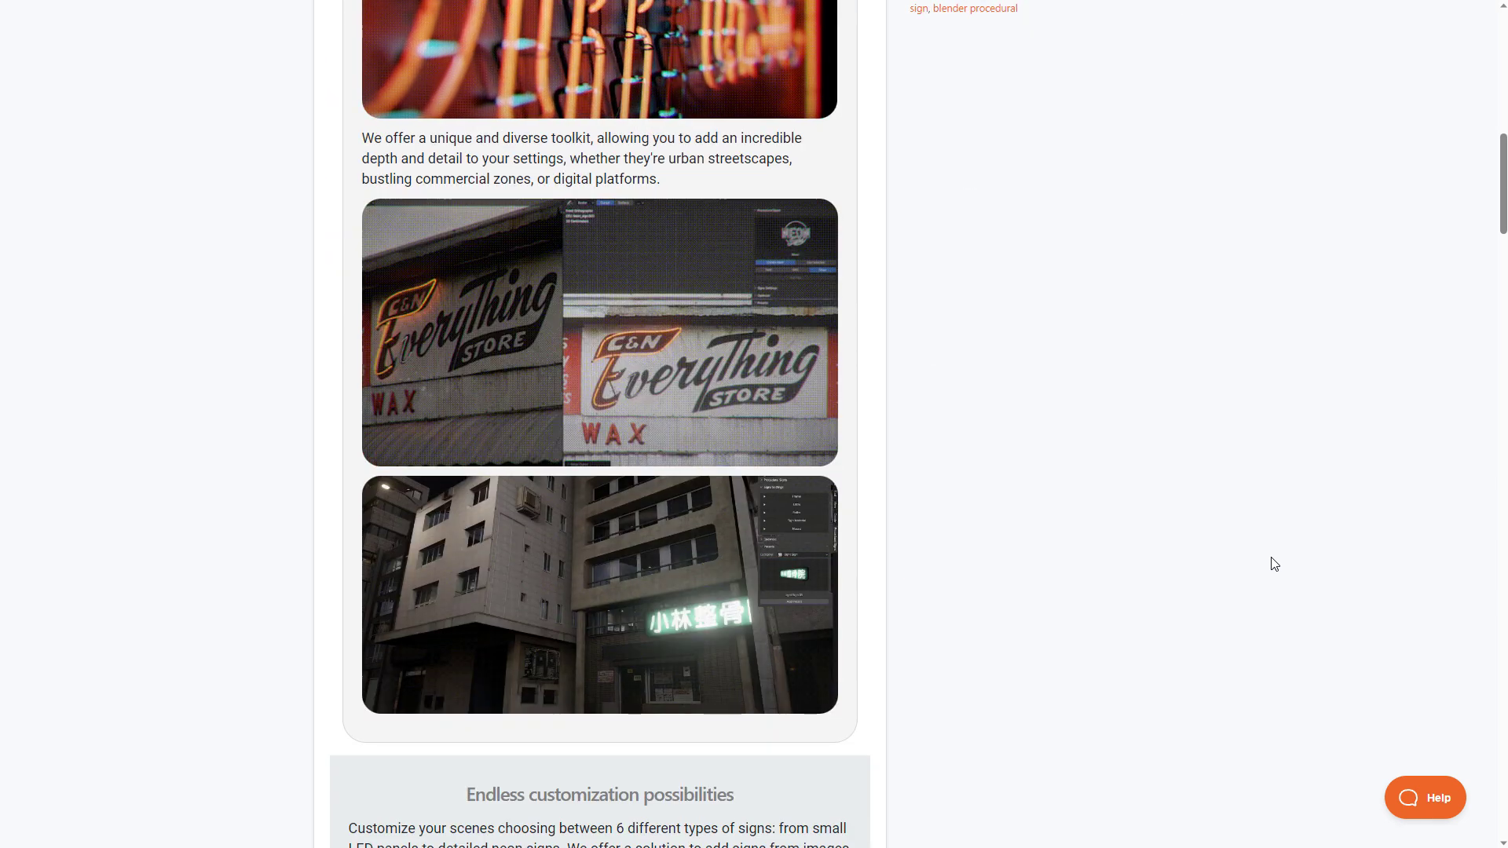
scroll(1274, 564, "down", 6)
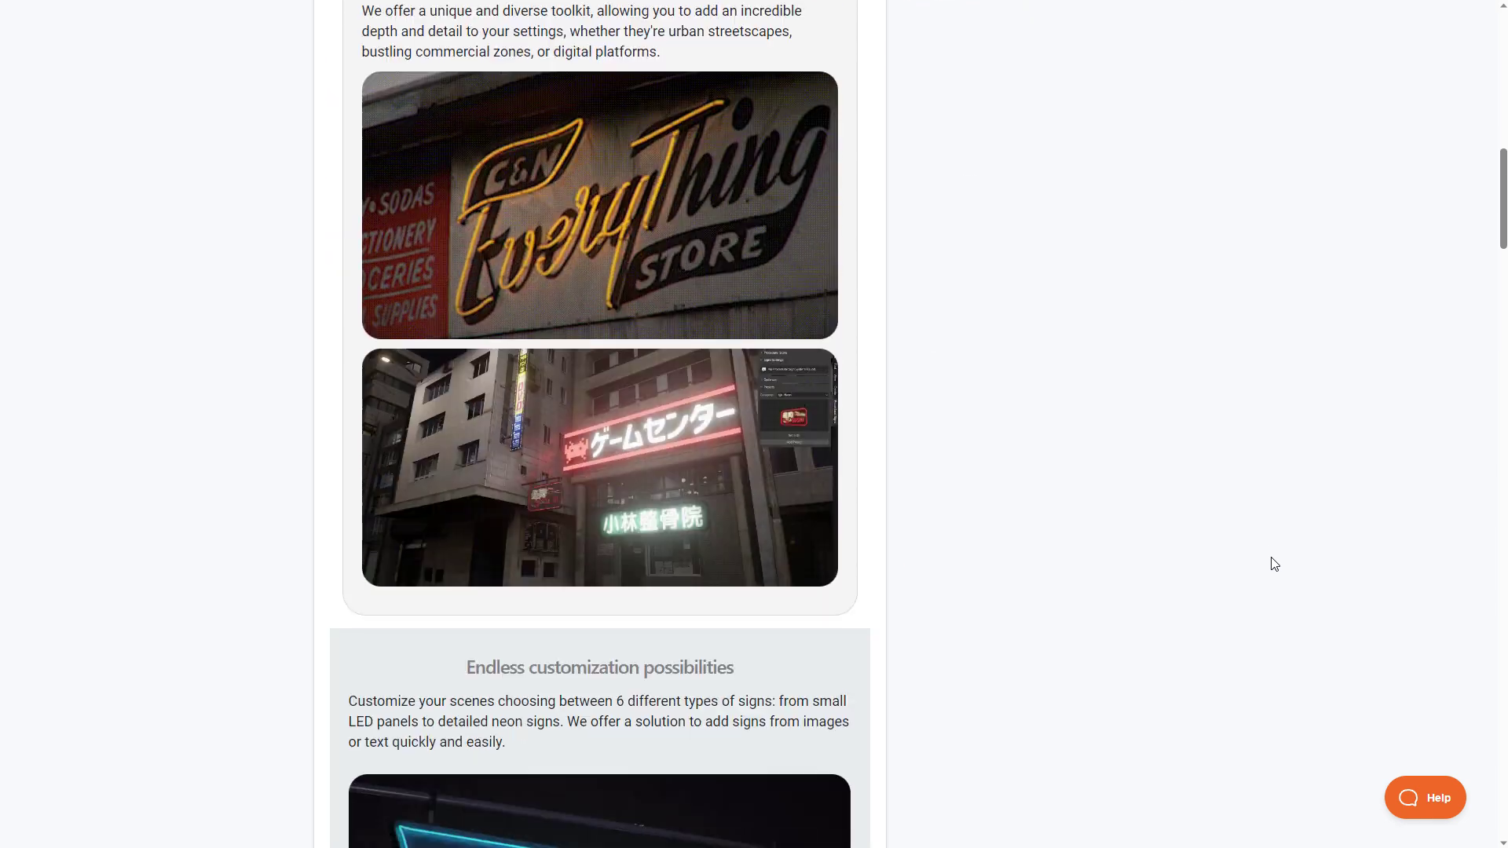
scroll(1274, 564, "down", 6)
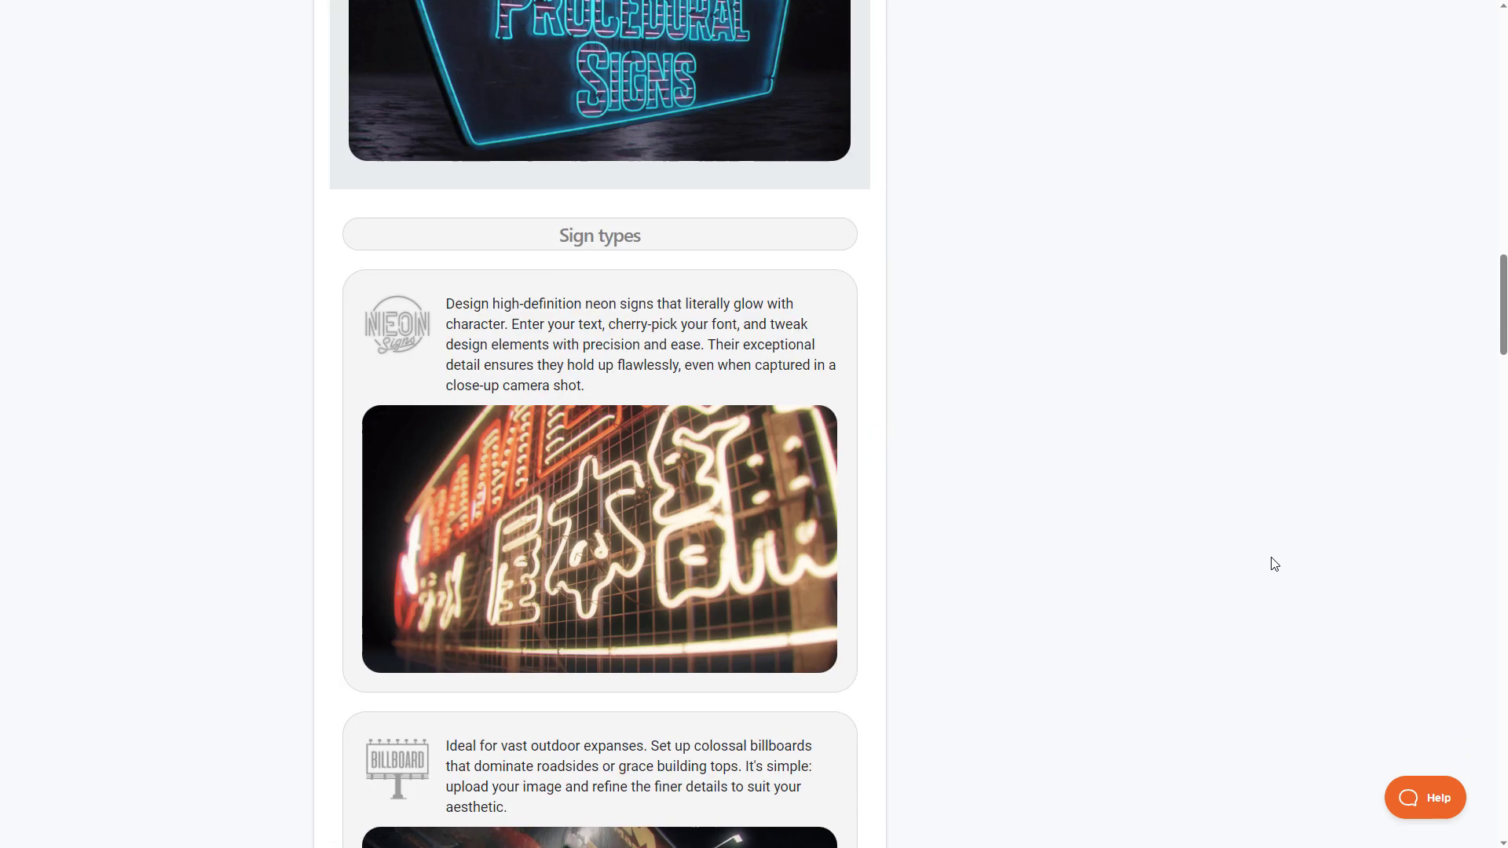
scroll(1274, 564, "down", 6)
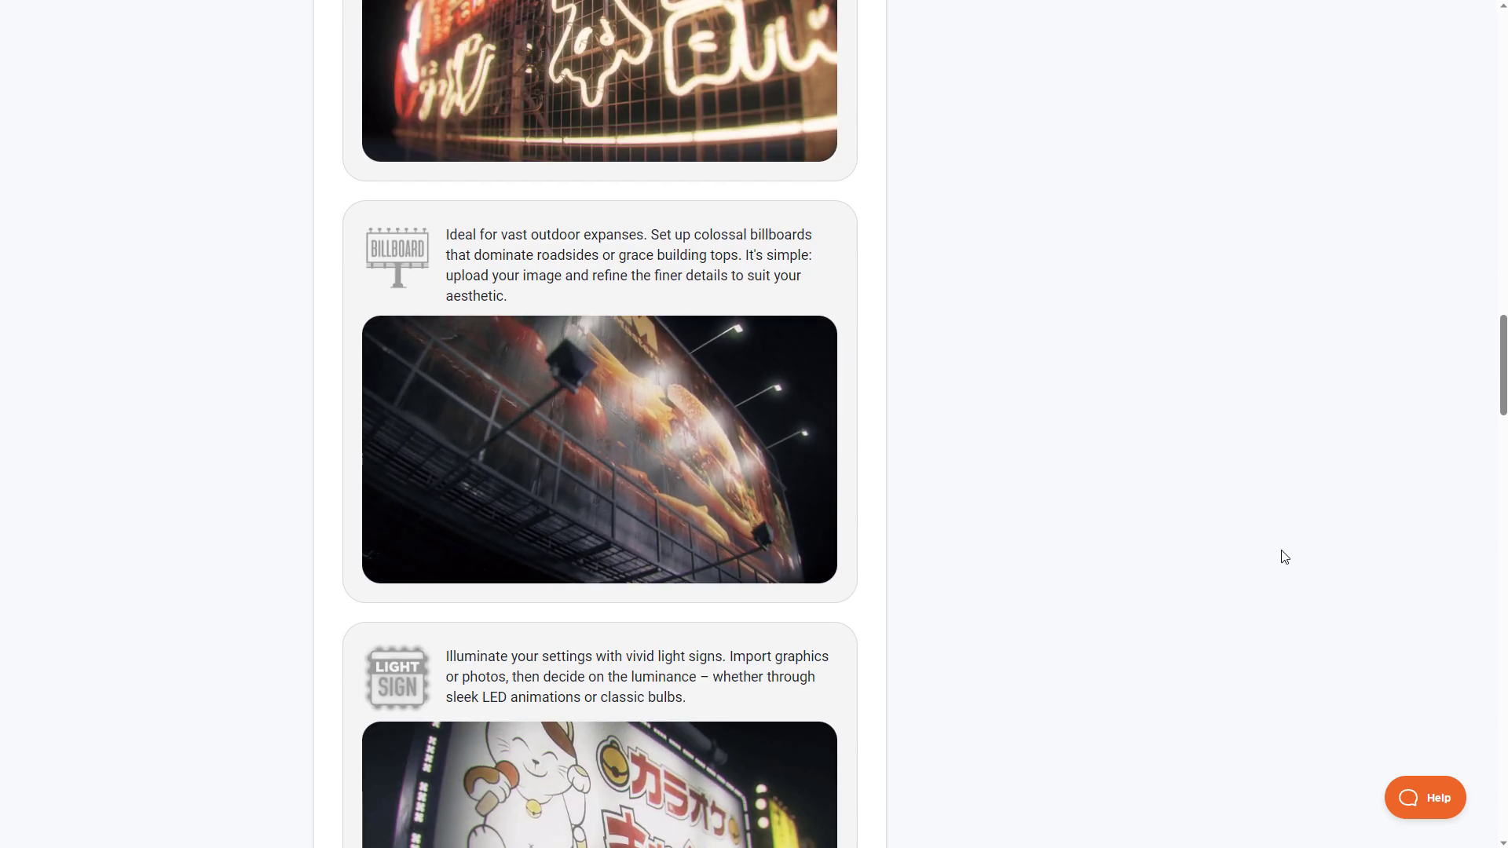
scroll(1284, 557, "down", 9)
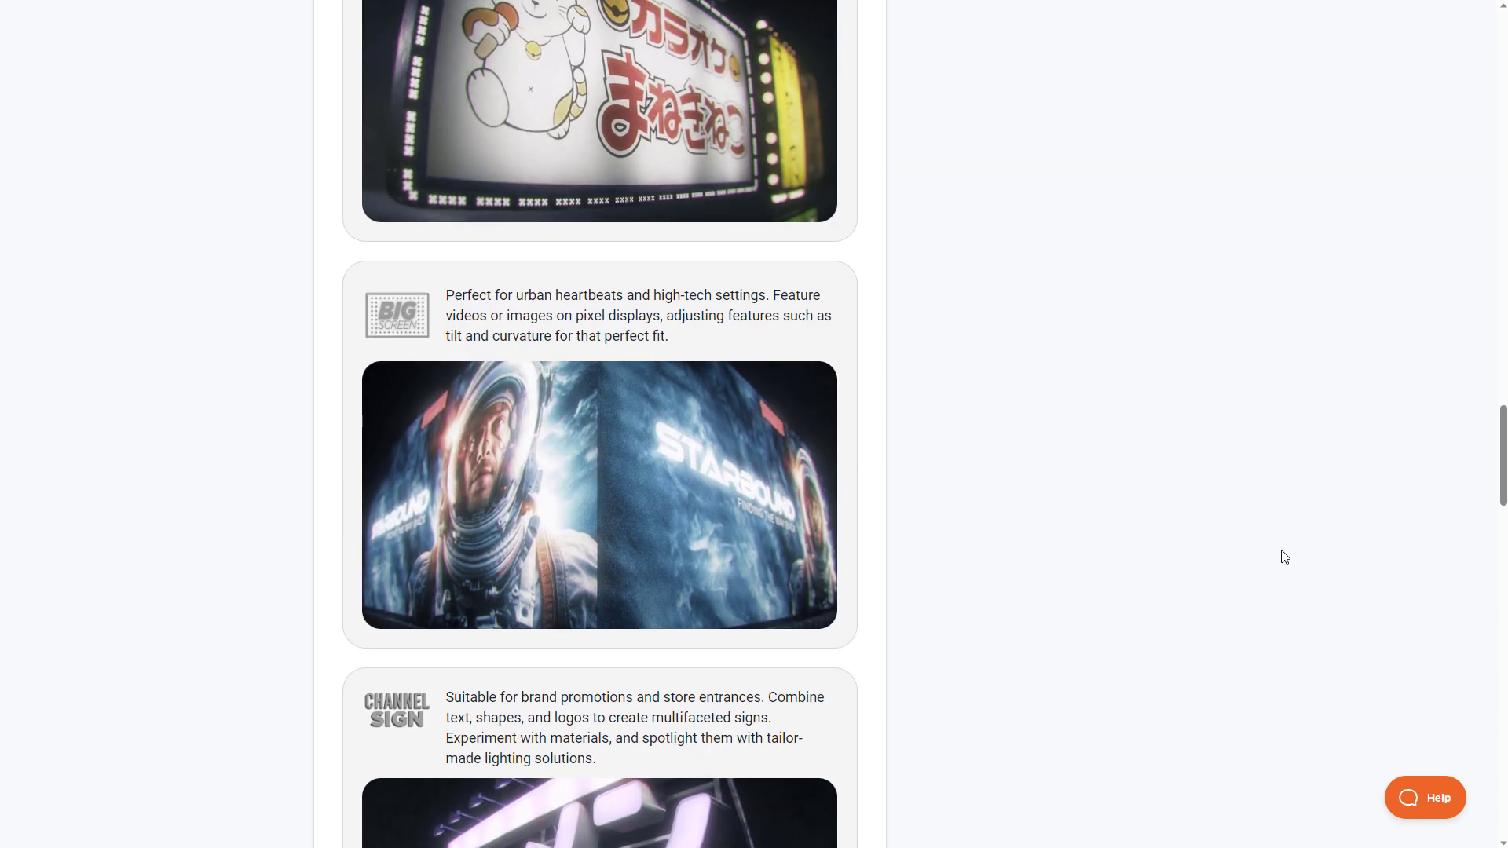
scroll(1285, 557, "up", 9)
scroll(1285, 558, "down", 3)
scroll(1285, 559, "down", 8)
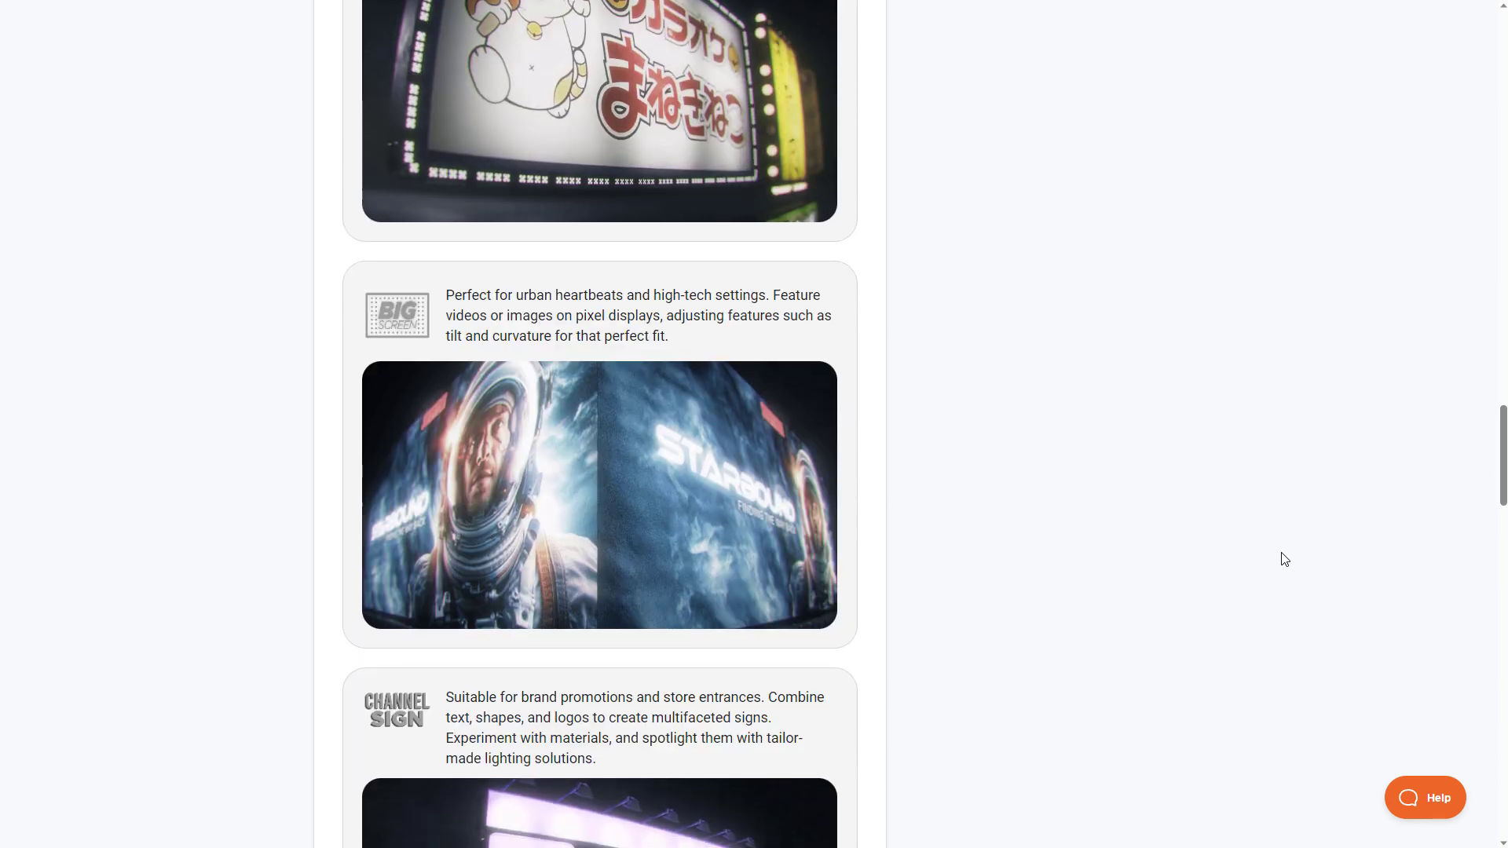
scroll(1284, 559, "down", 5)
scroll(1285, 558, "down", 5)
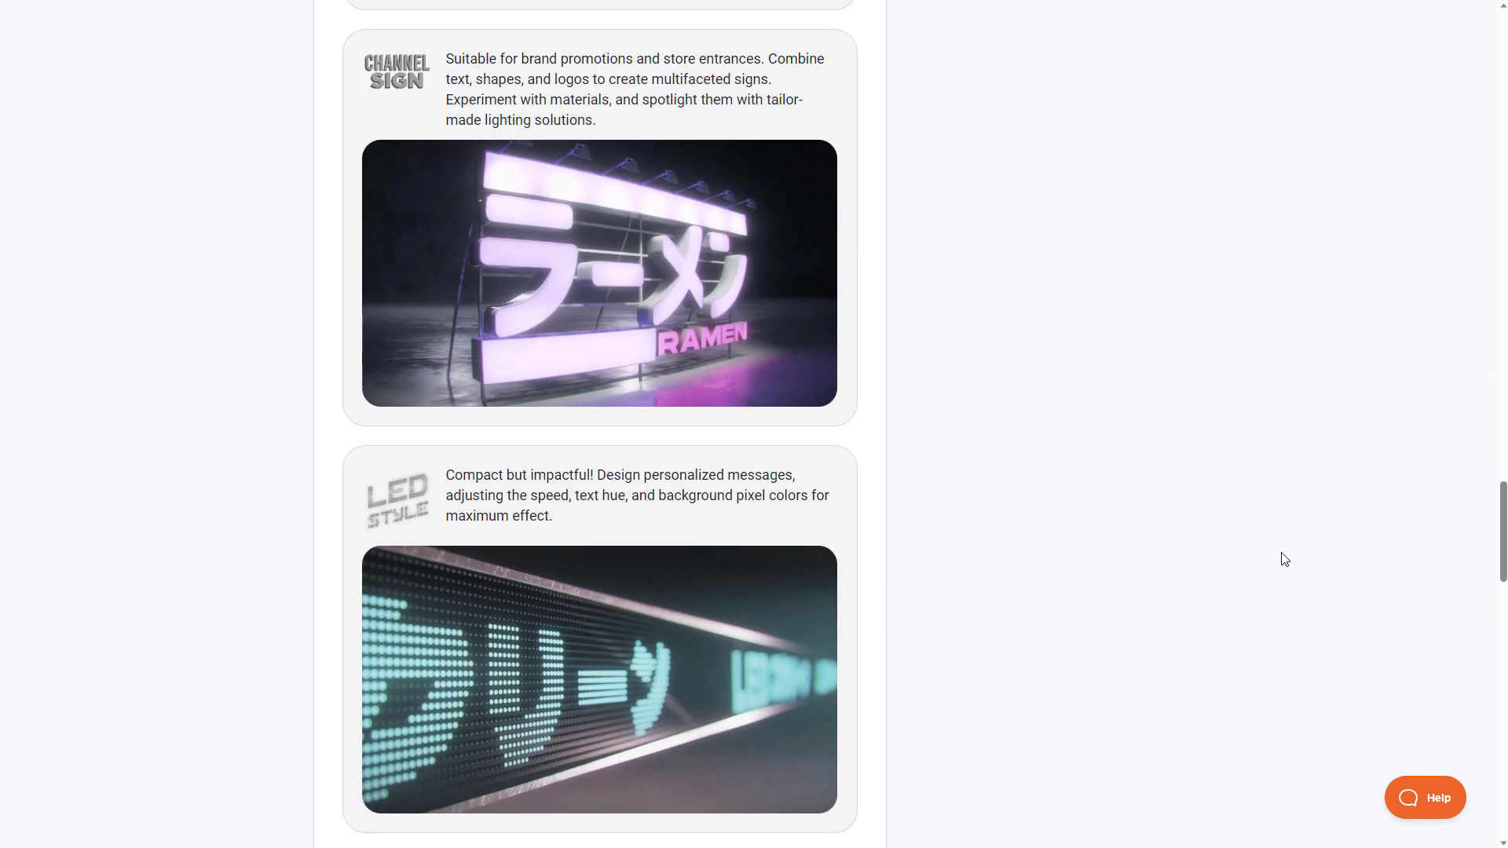
scroll(1285, 559, "down", 6)
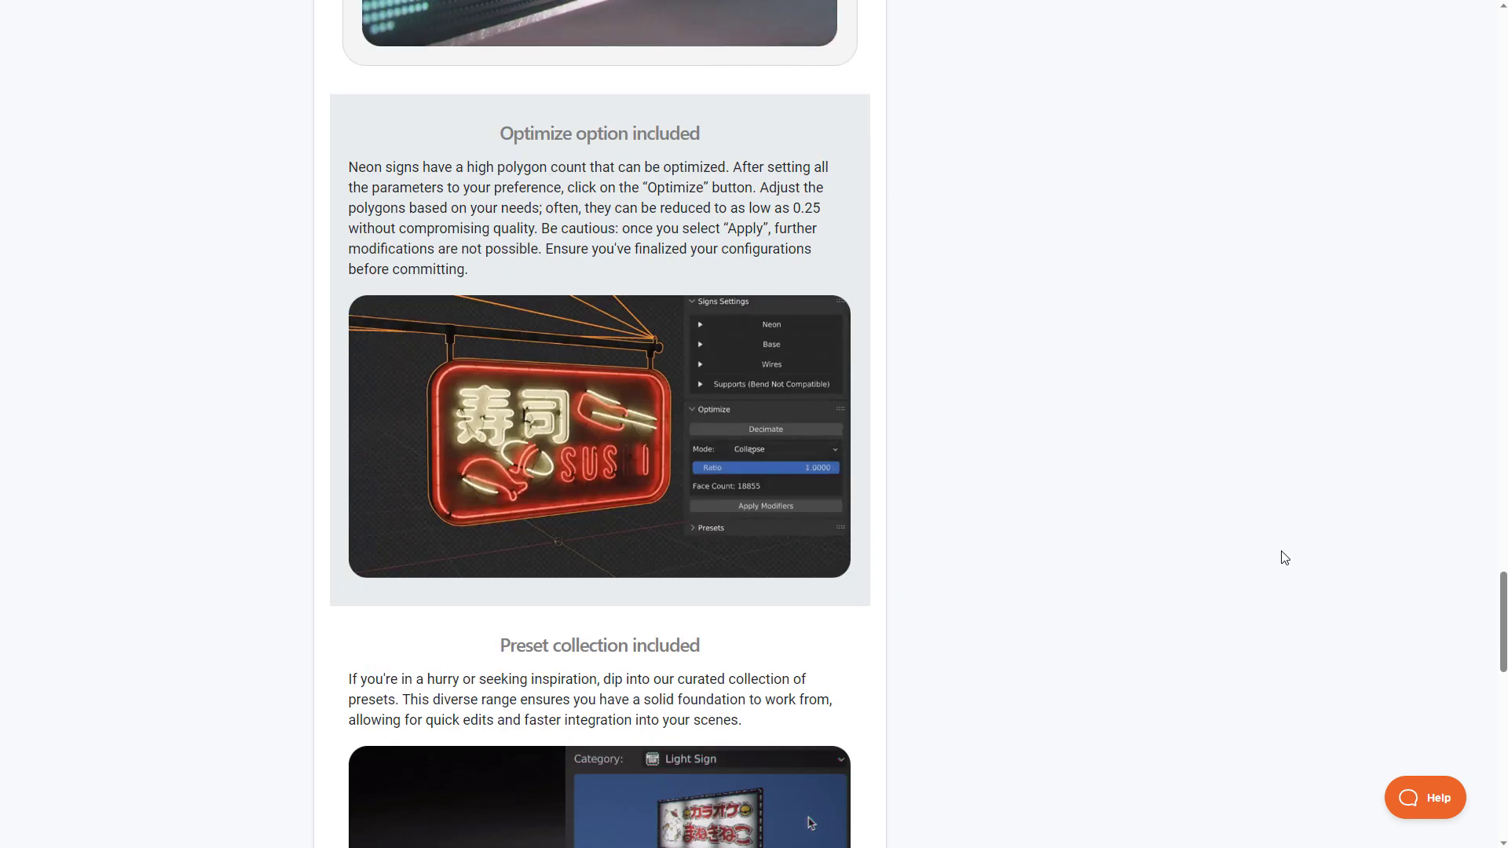
scroll(1284, 559, "down", 17)
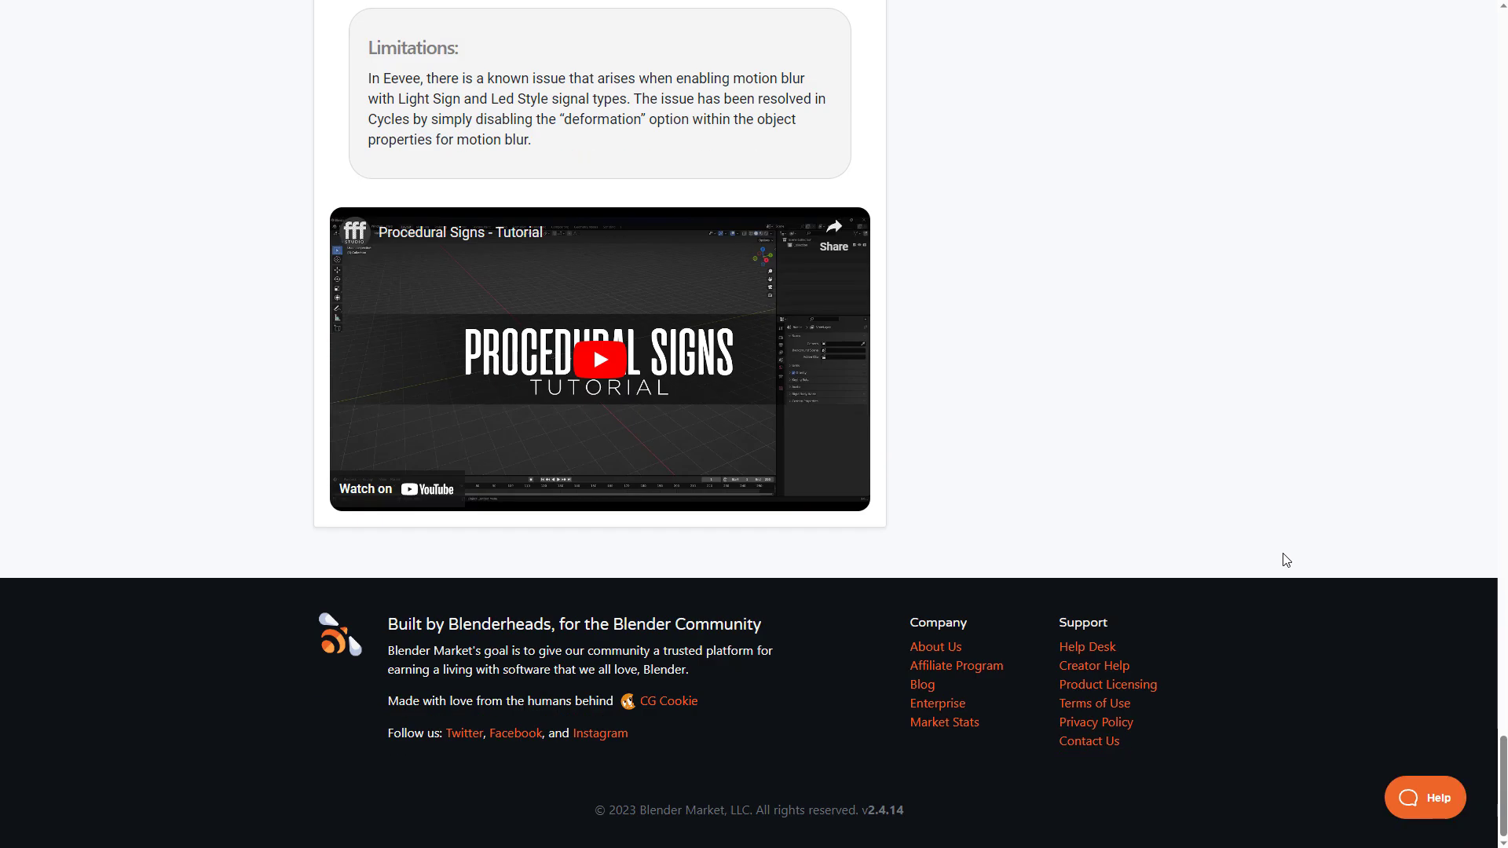
key("Home")
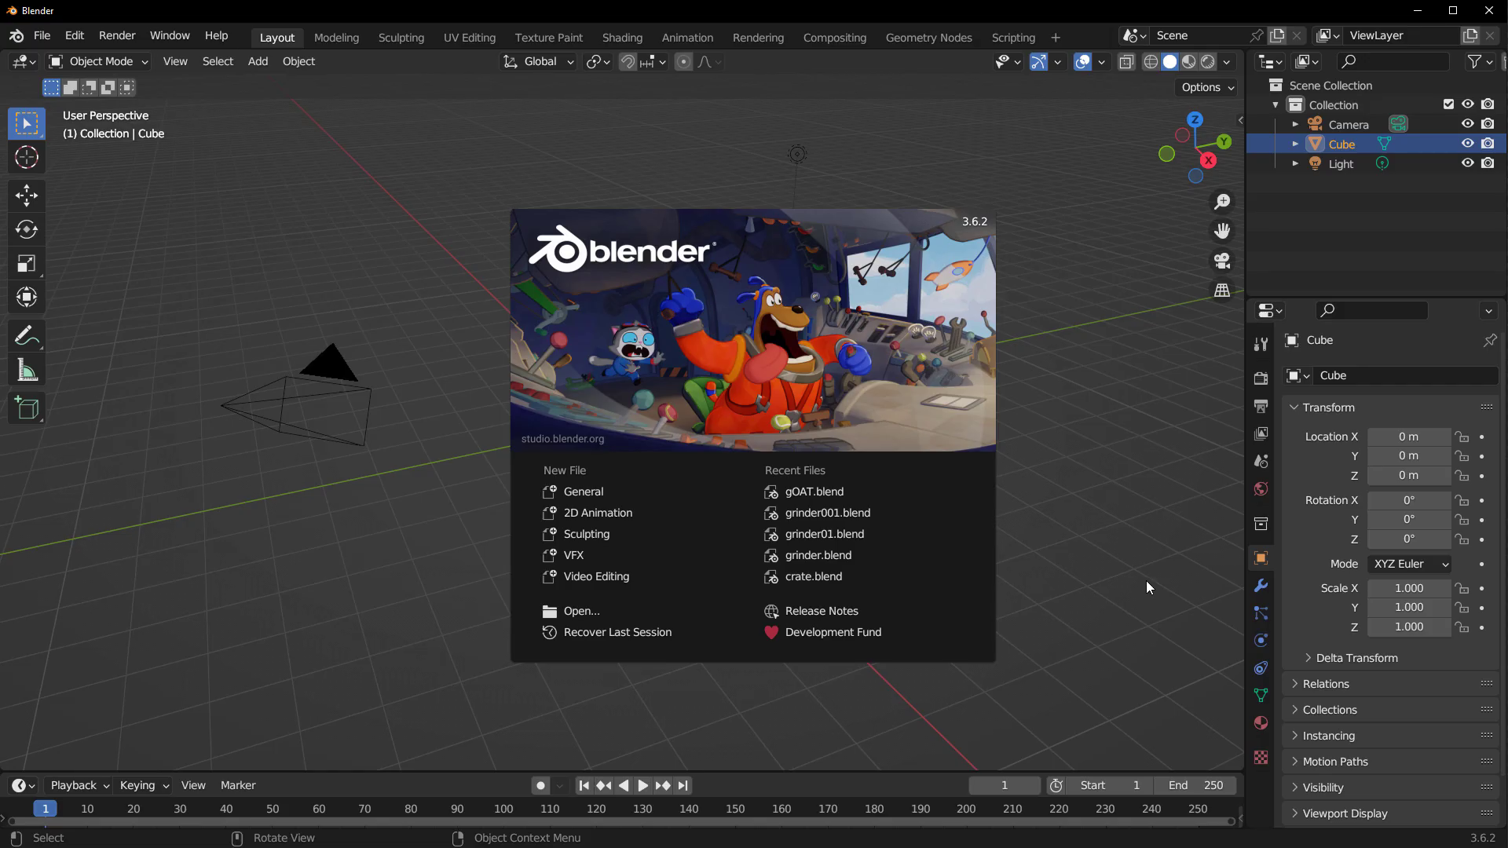
Step: Install and enable the Procedural Signs add-on from the Add-ons preferences
left_click(1106, 569)
left_click(74, 36)
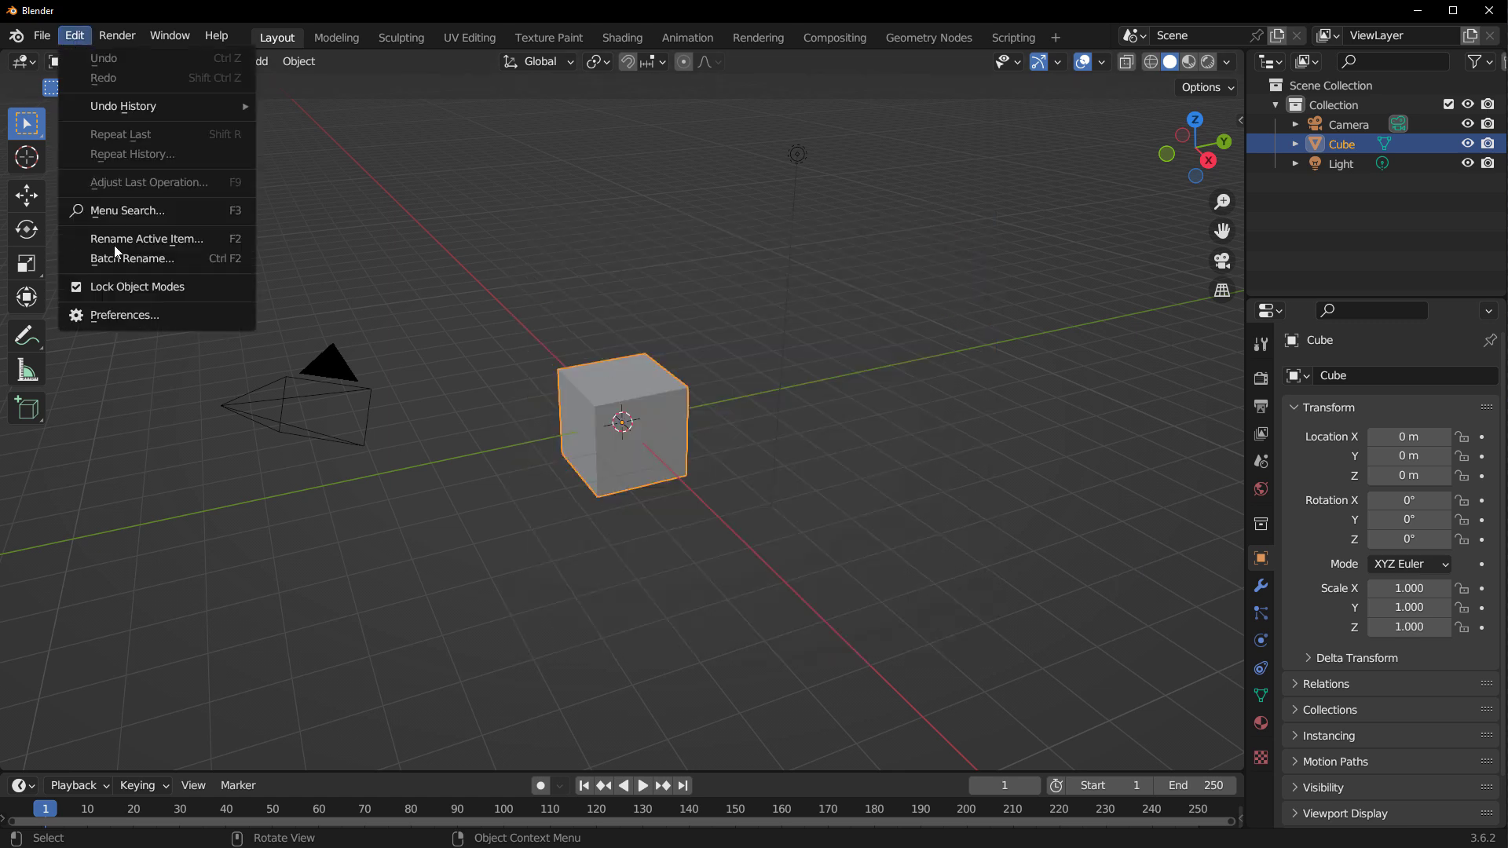
left_click(122, 310)
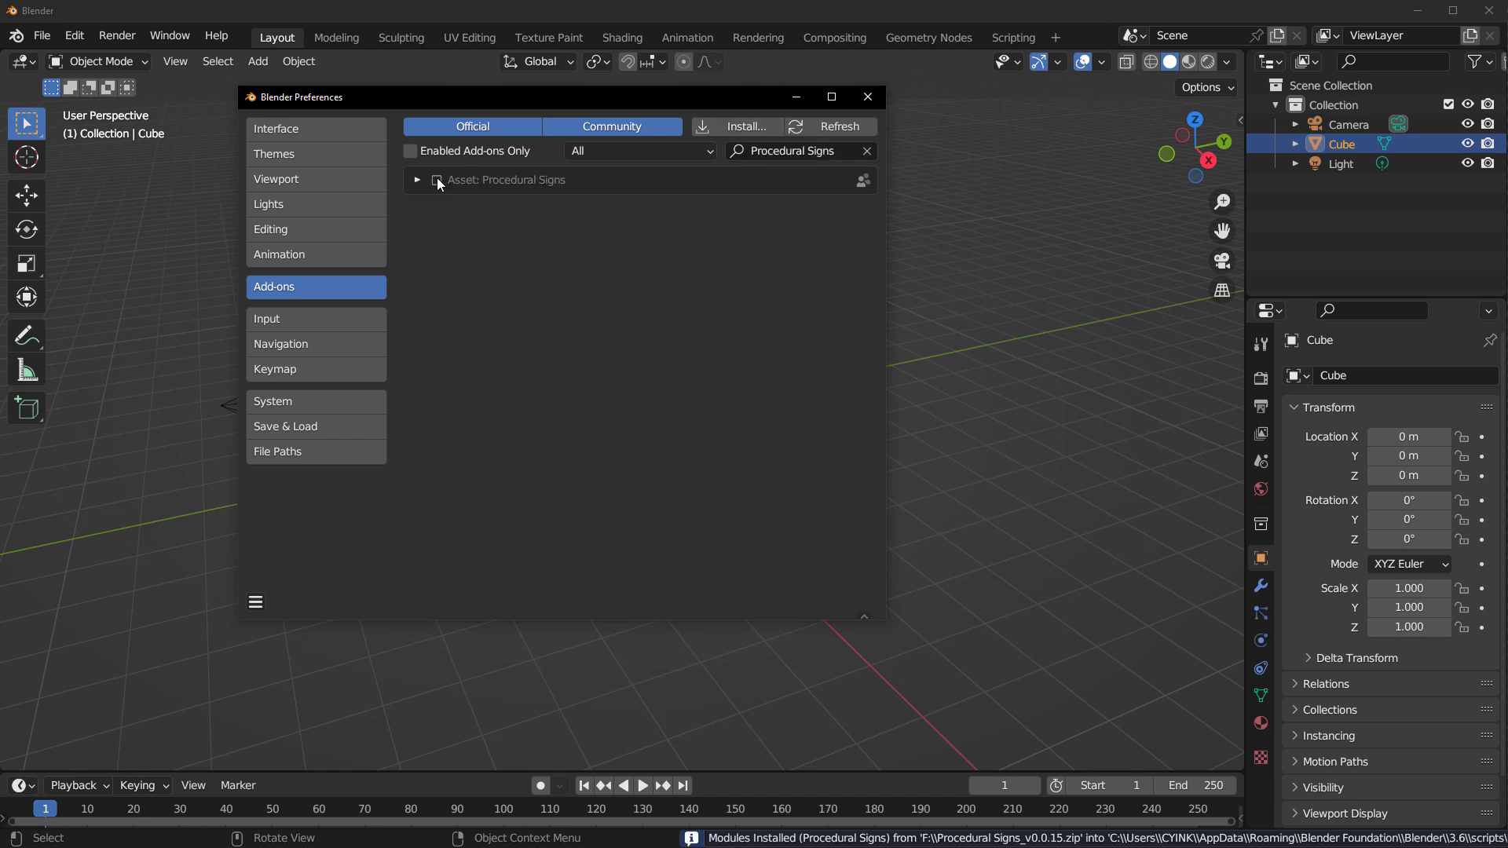
left_click(437, 179)
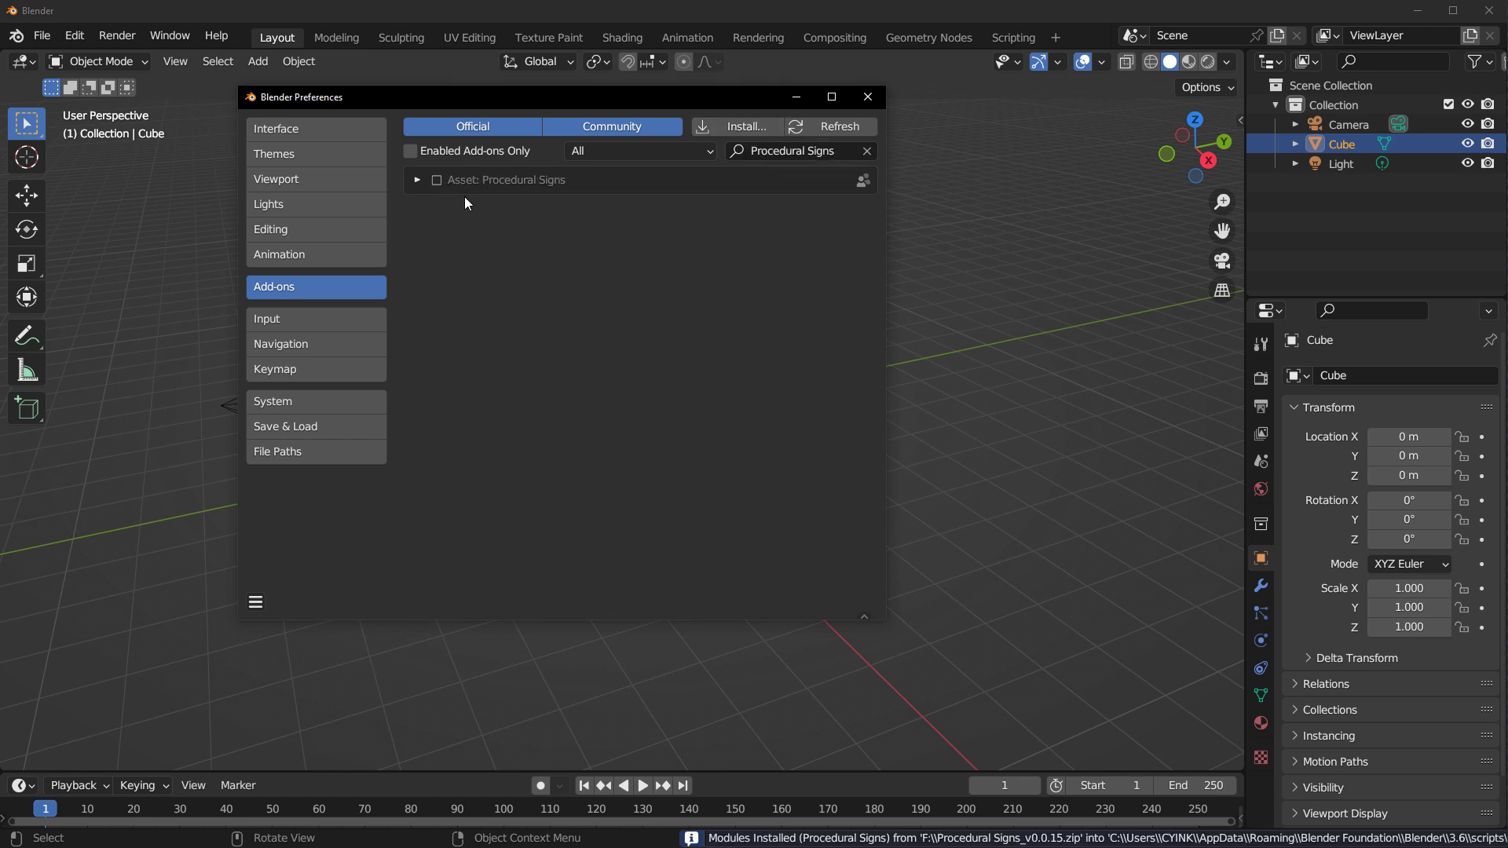
left_click(417, 181)
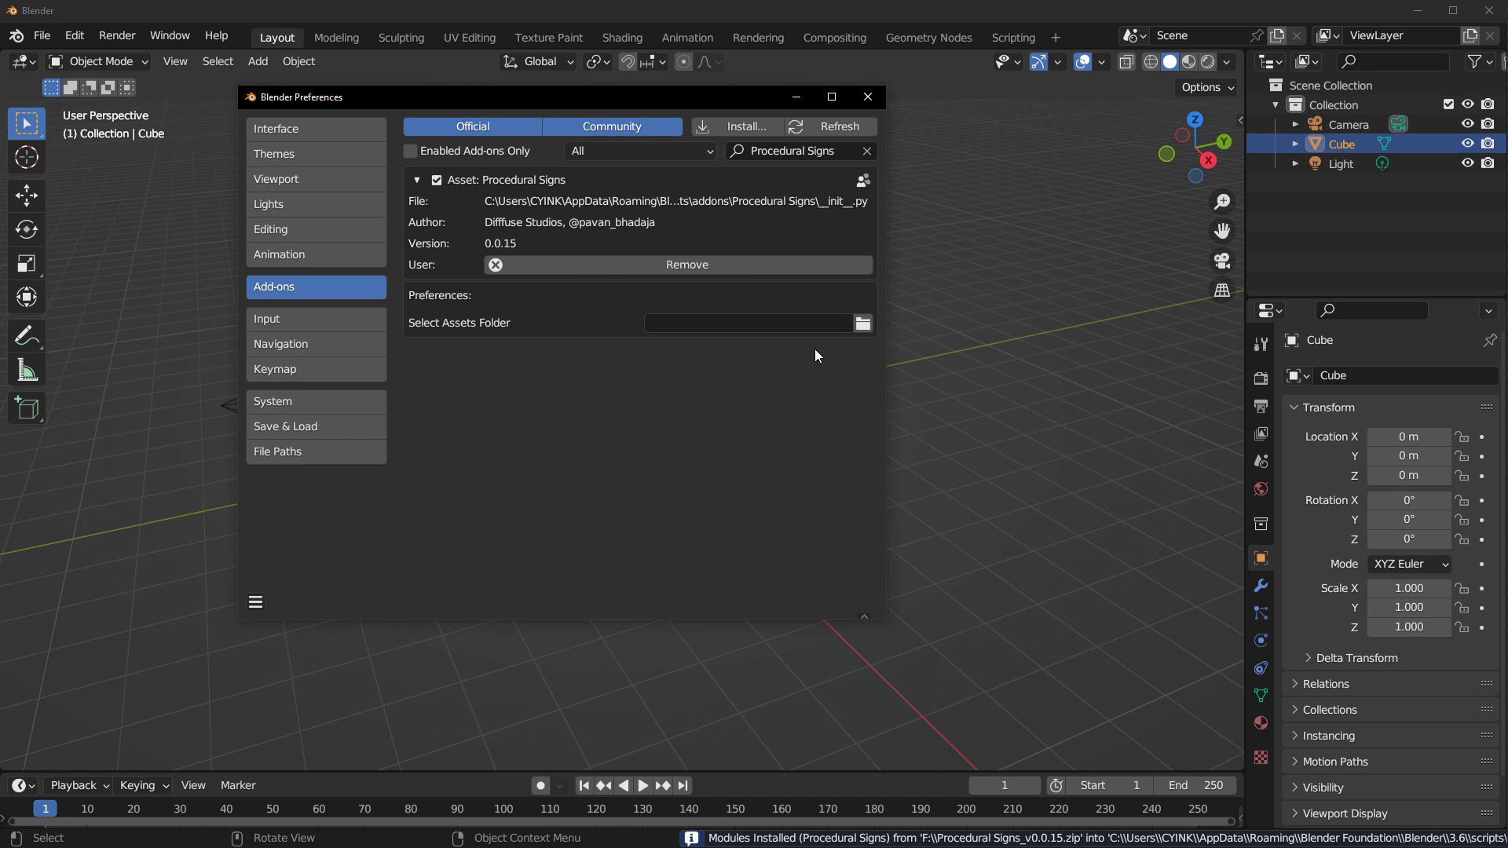
Step: Set the add-on's assets folder to Procedural_Signs_Assets_v1.0.2 and save the preferences
left_click(862, 323)
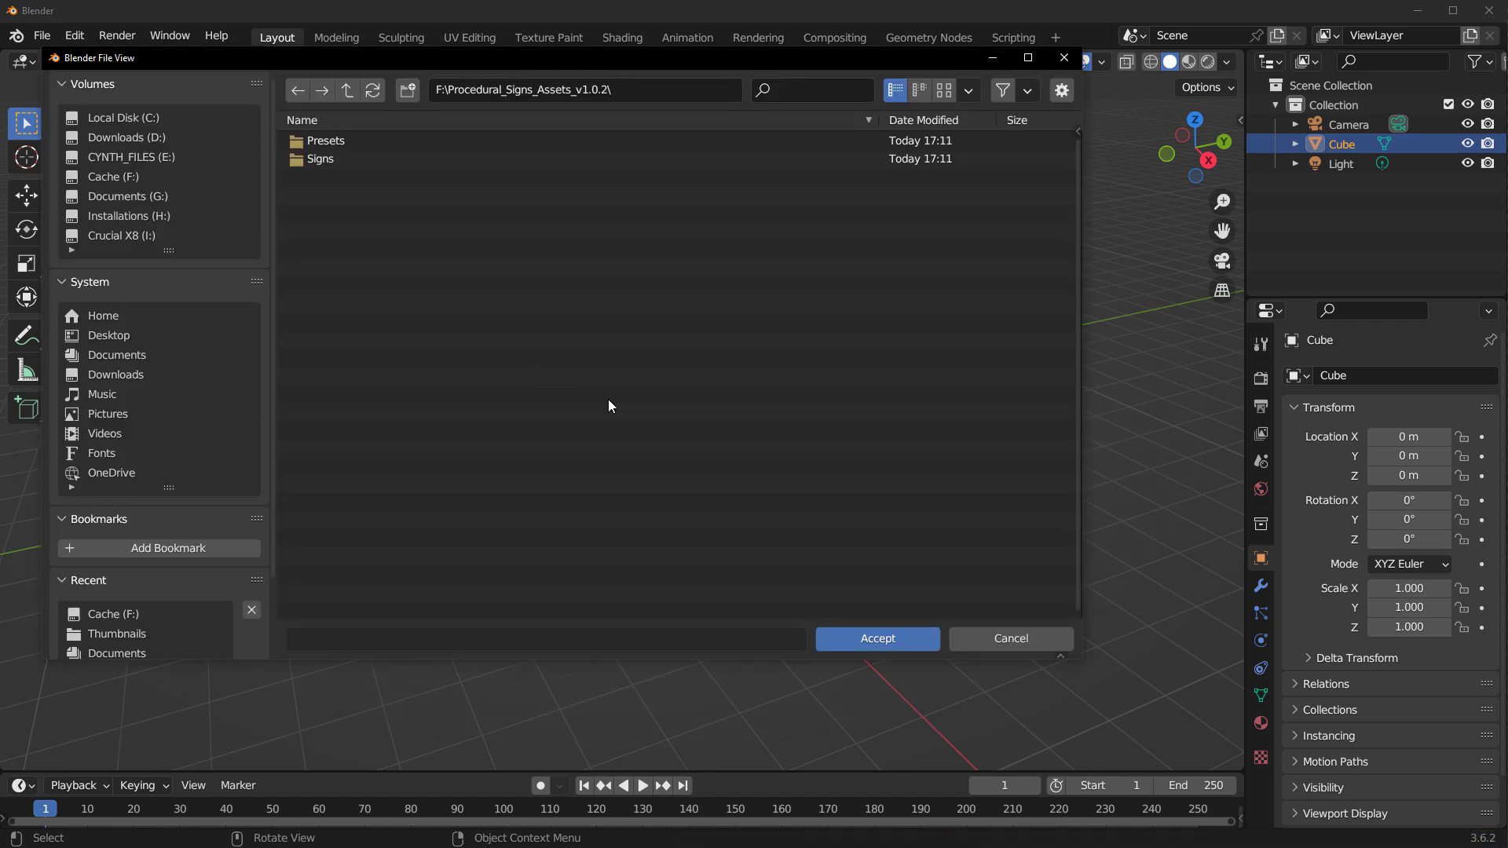
left_click(902, 636)
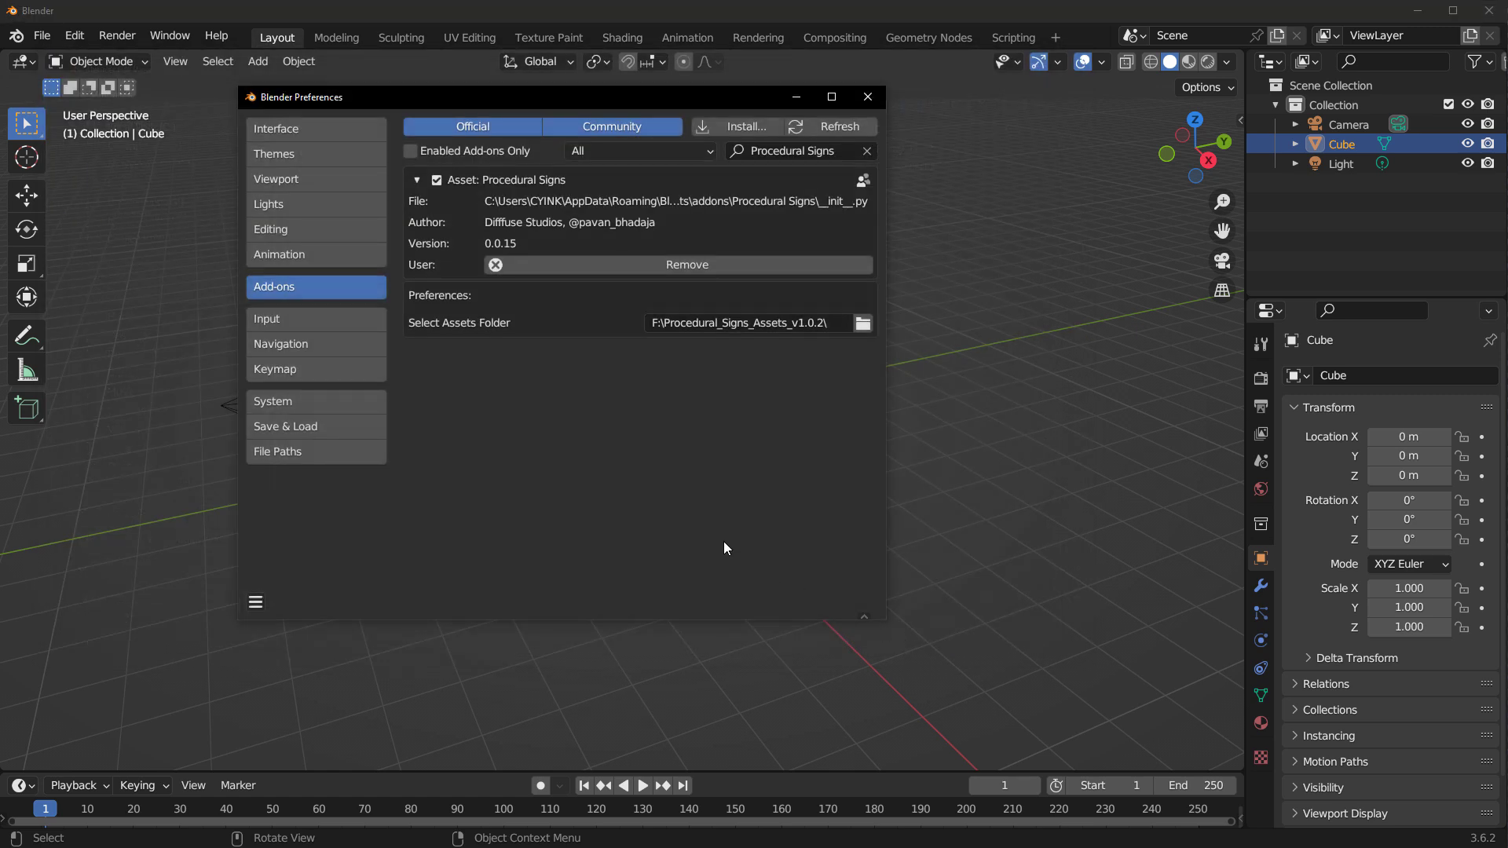
left_click(251, 601)
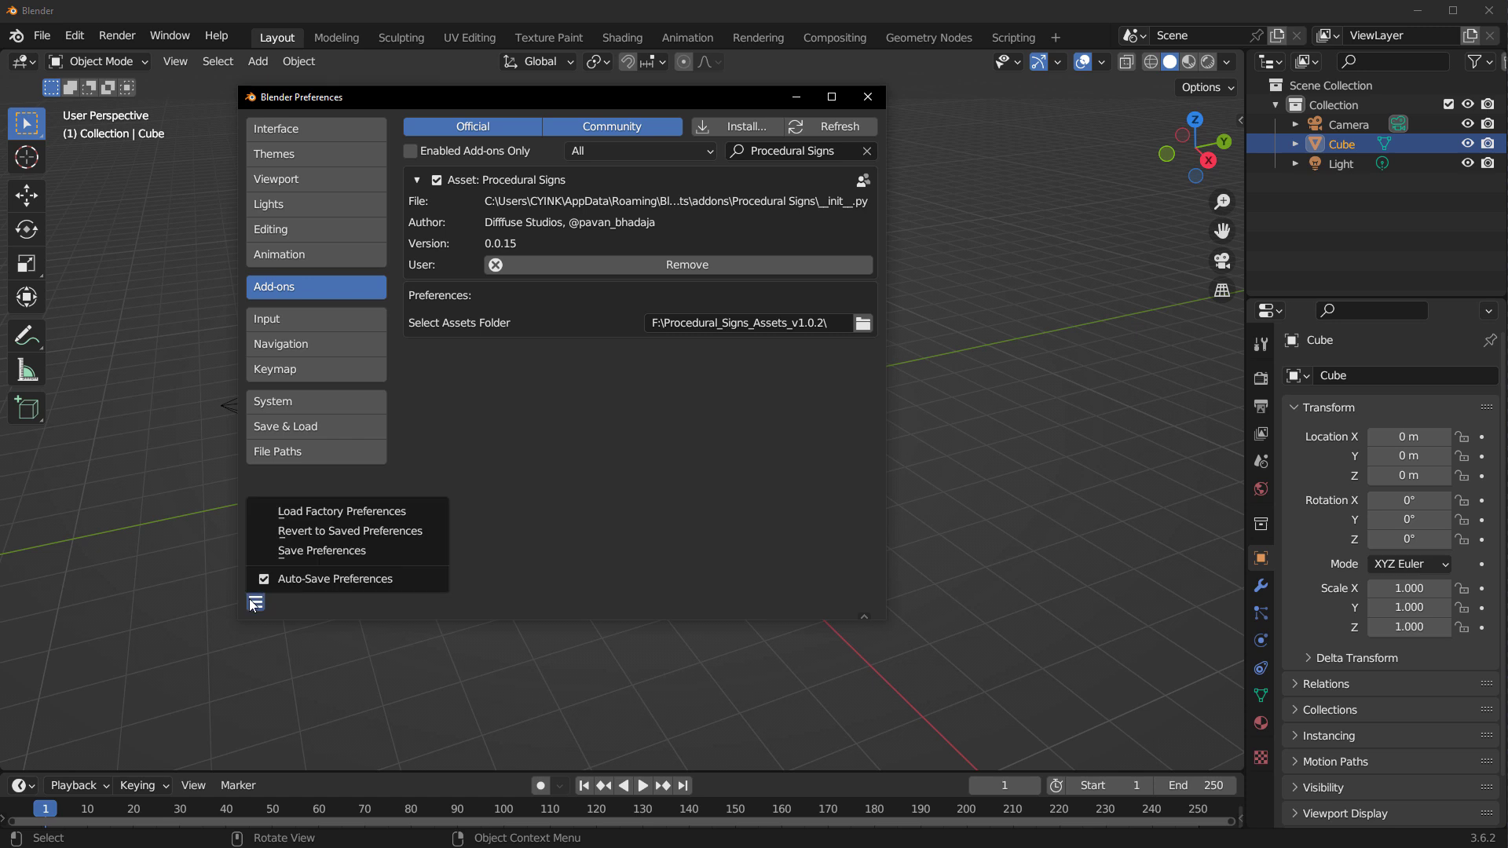
left_click(290, 553)
left_click(867, 96)
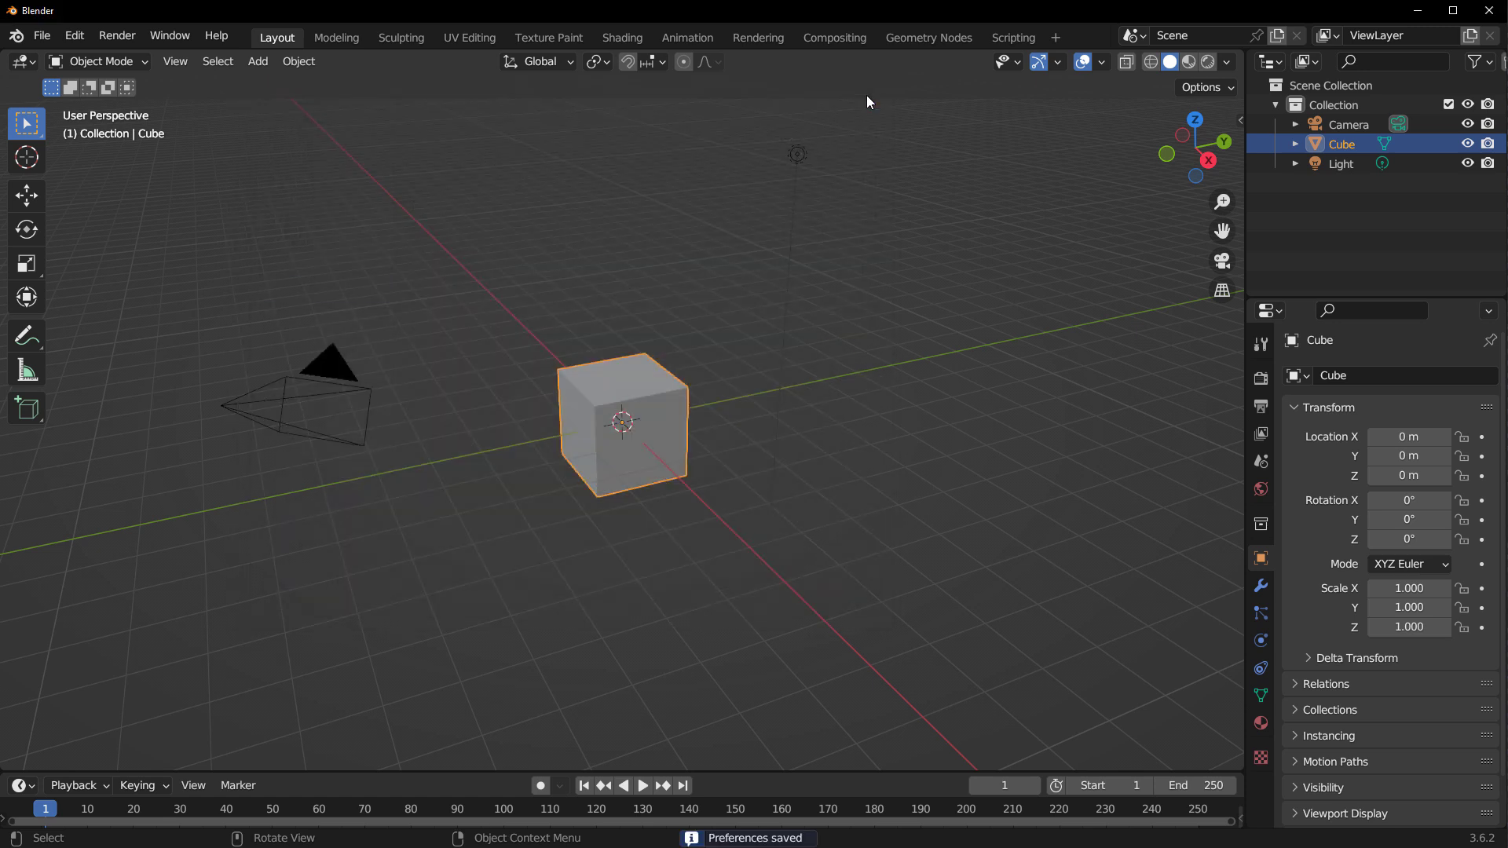
scroll(707, 495, "up", 3)
Step: Delete the default cube and set the Procedural Signs sign type to Big screen
key("Delete")
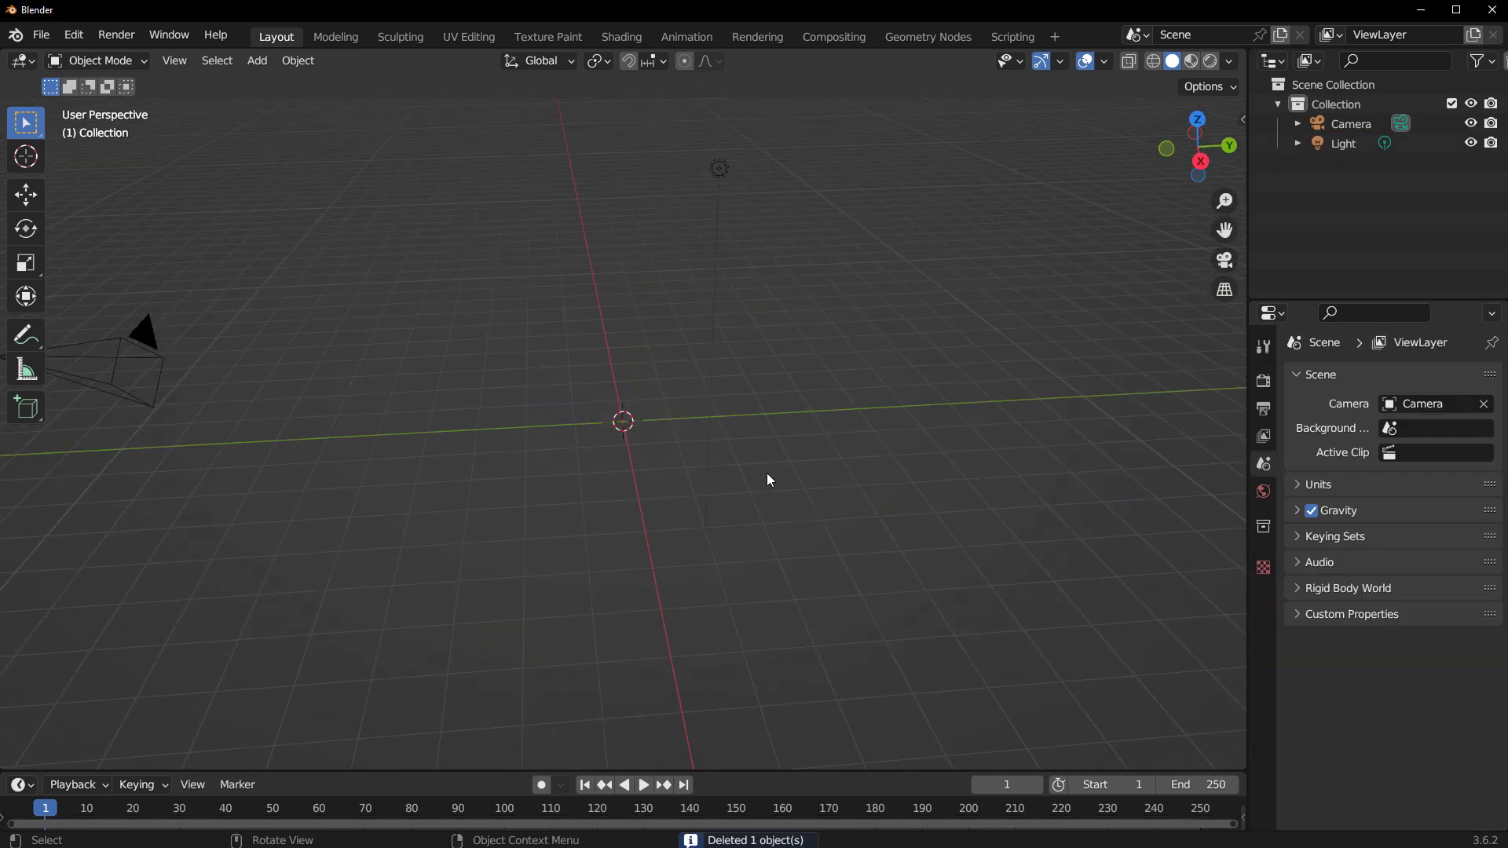
key("n")
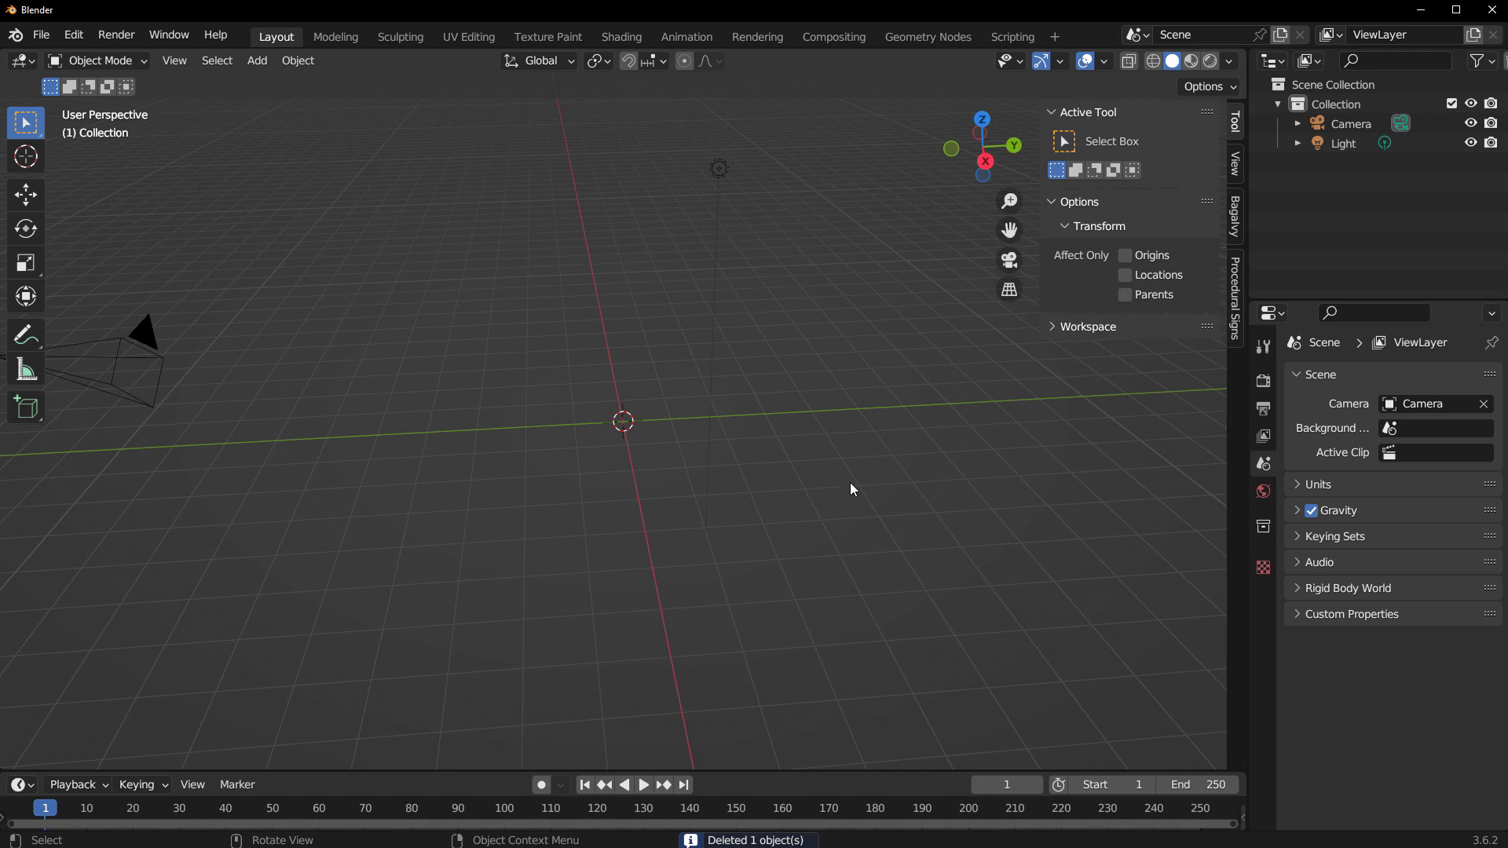
left_click(1236, 298)
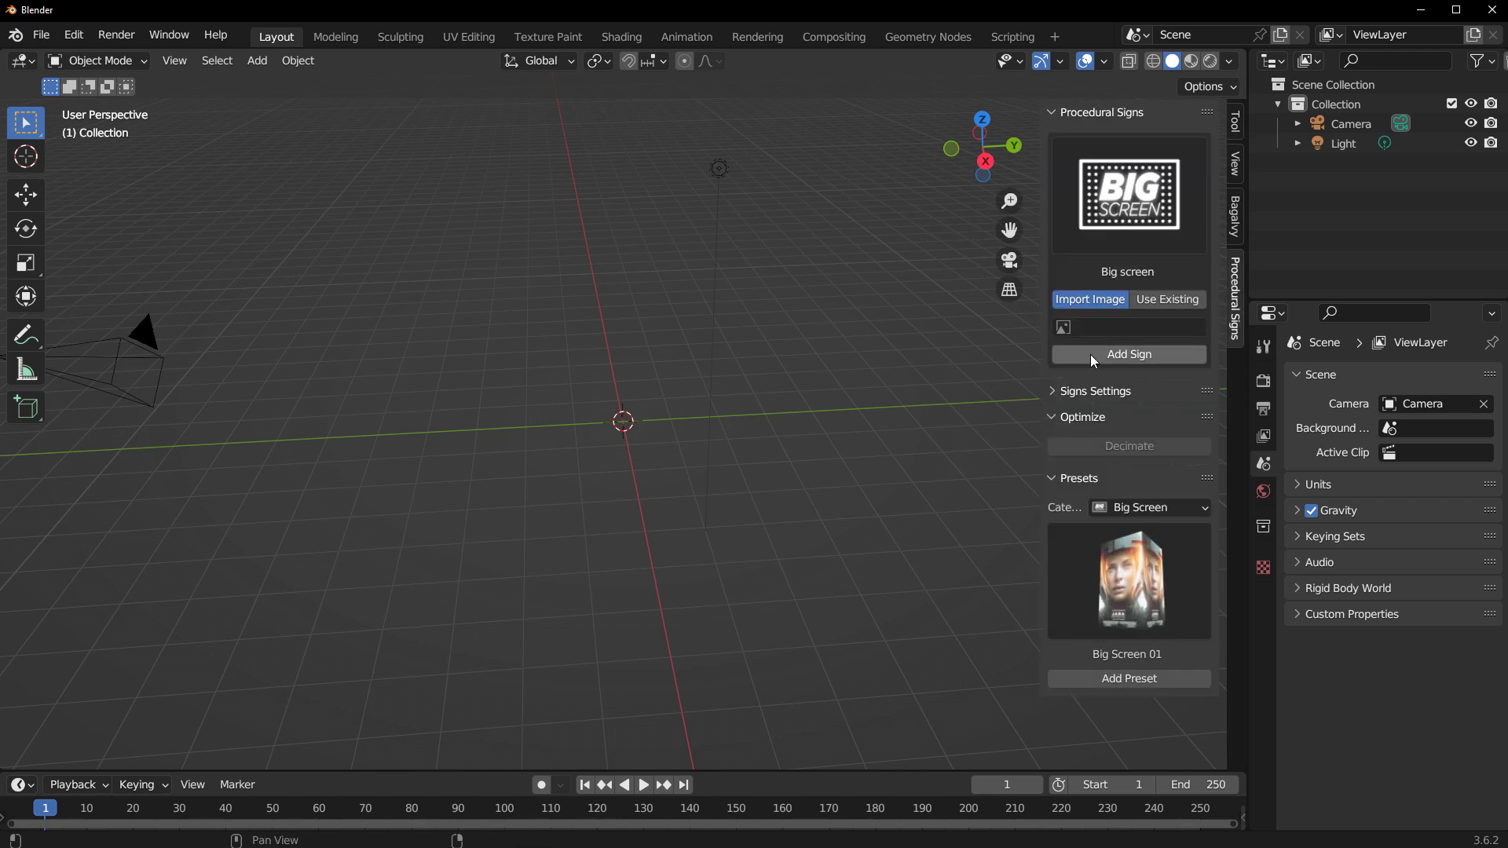
left_click(1147, 231)
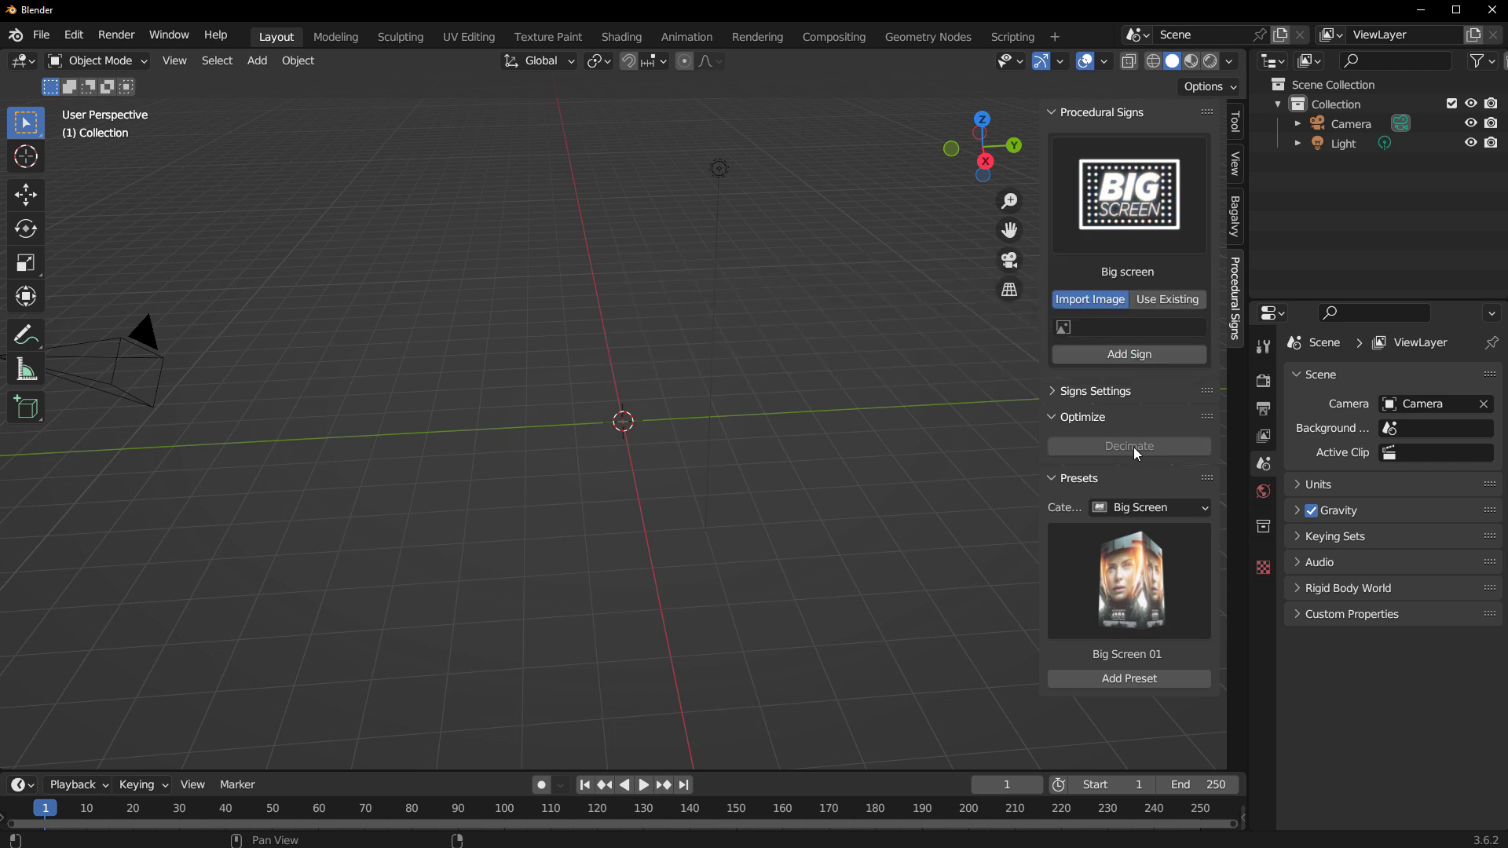
Step: Open the Big Screen preset gallery and pick Big Screen 06
left_click(1135, 477)
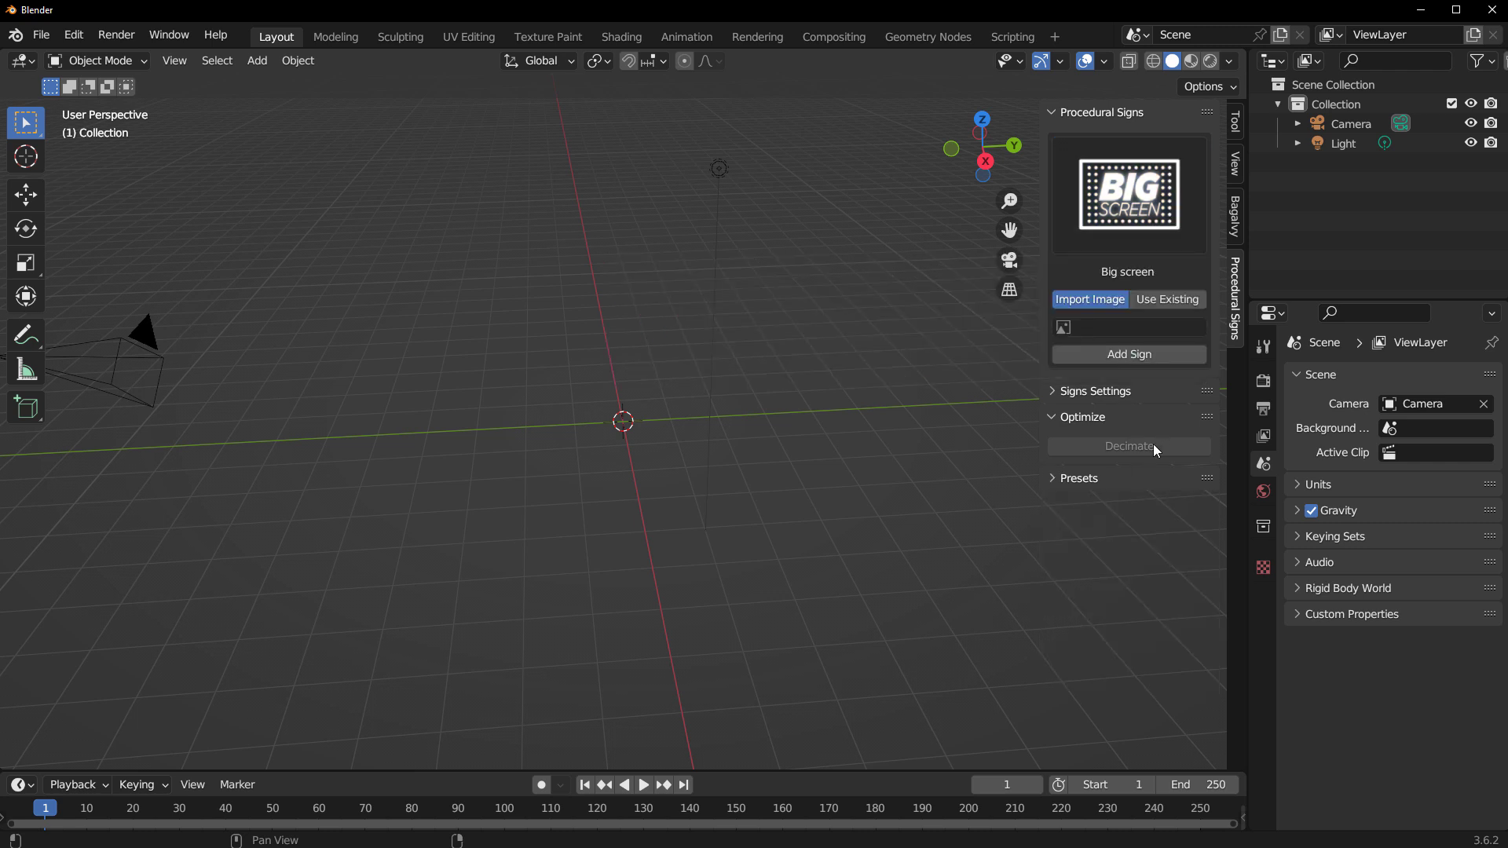
left_click(1088, 479)
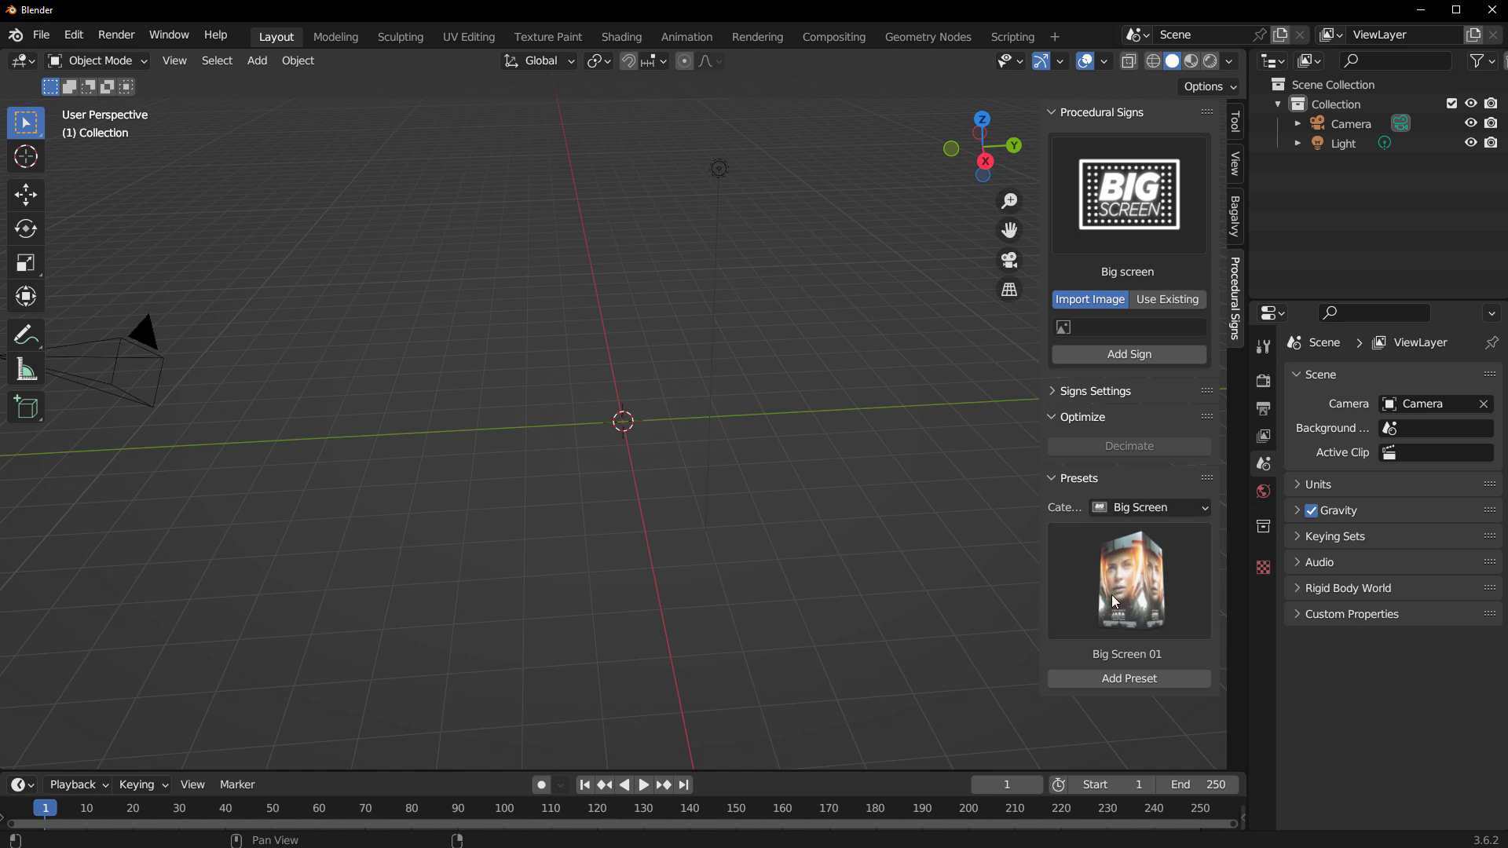
left_click(1140, 560)
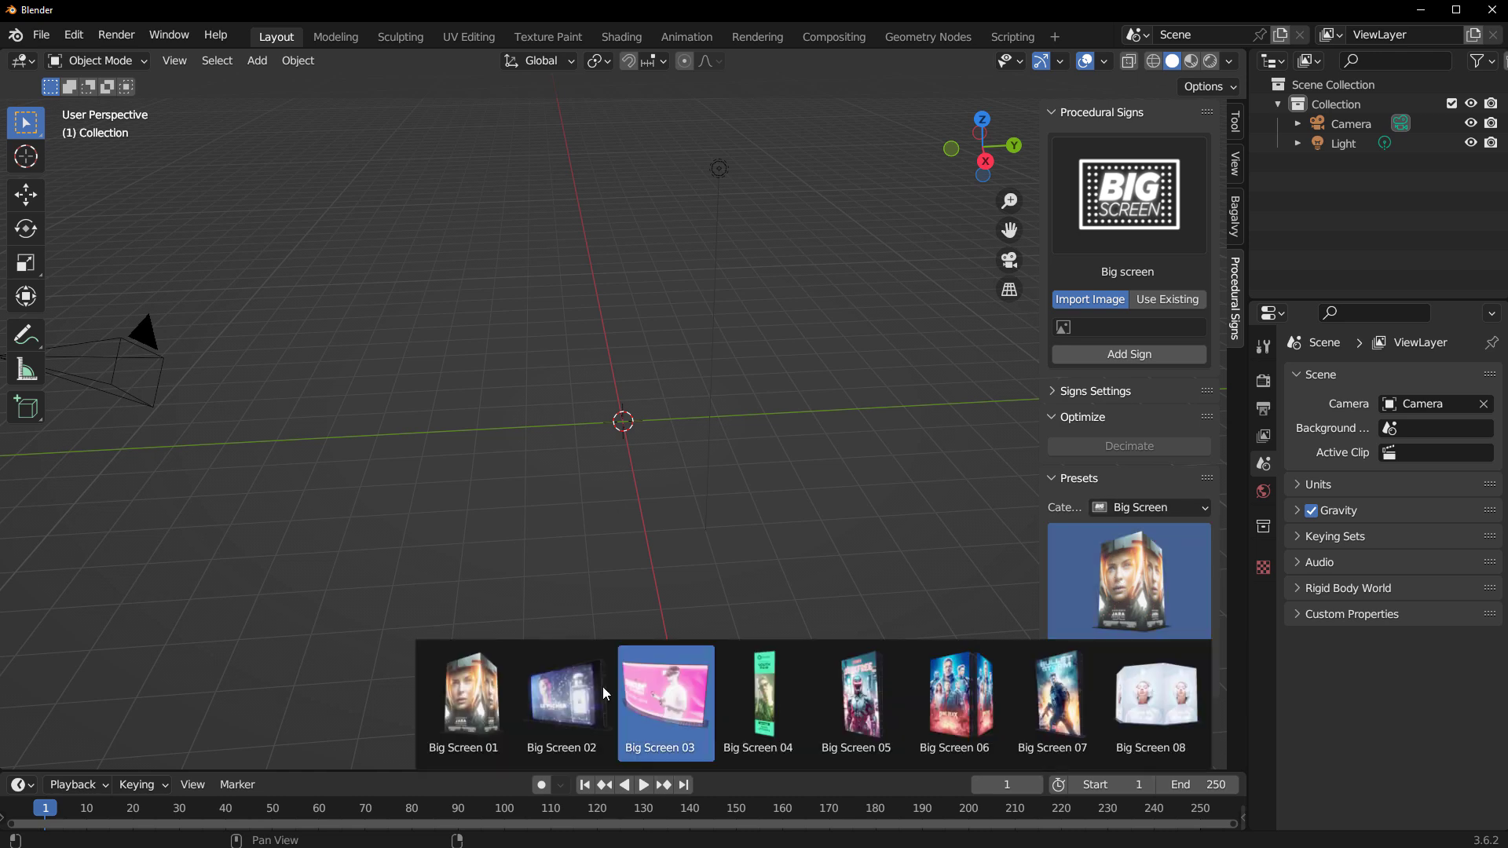
left_click(955, 700)
Step: Add the Big Screen 06 preset sign, select it and expand its sign settings
left_click(1082, 680)
scroll(709, 597, "down", 4)
middle_click_drag(709, 597, 1081, 402)
scroll(786, 515, "up", 4)
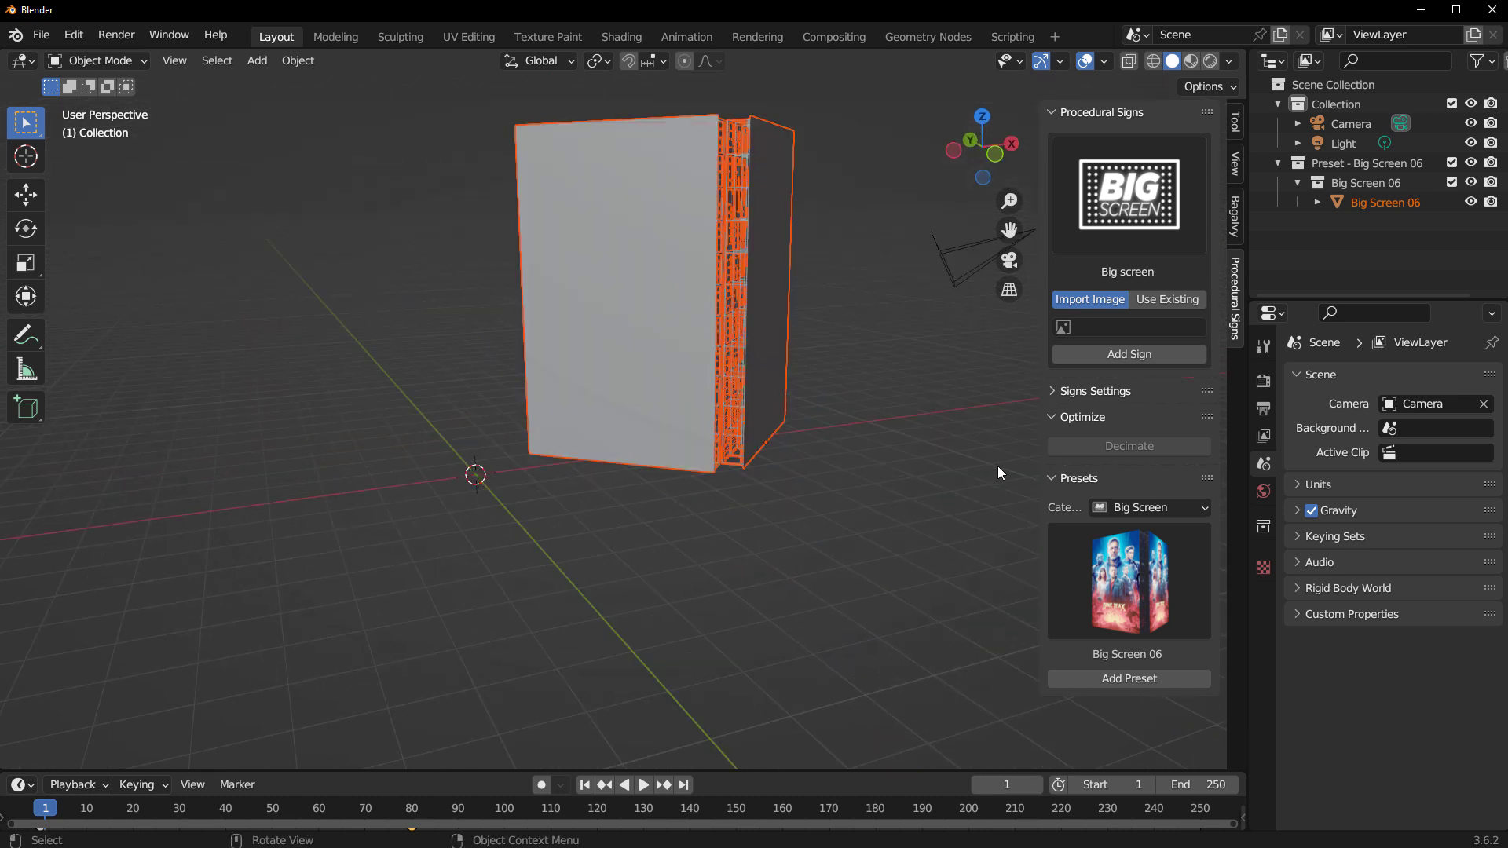
left_click(689, 360)
middle_click_drag(689, 360, 754, 369)
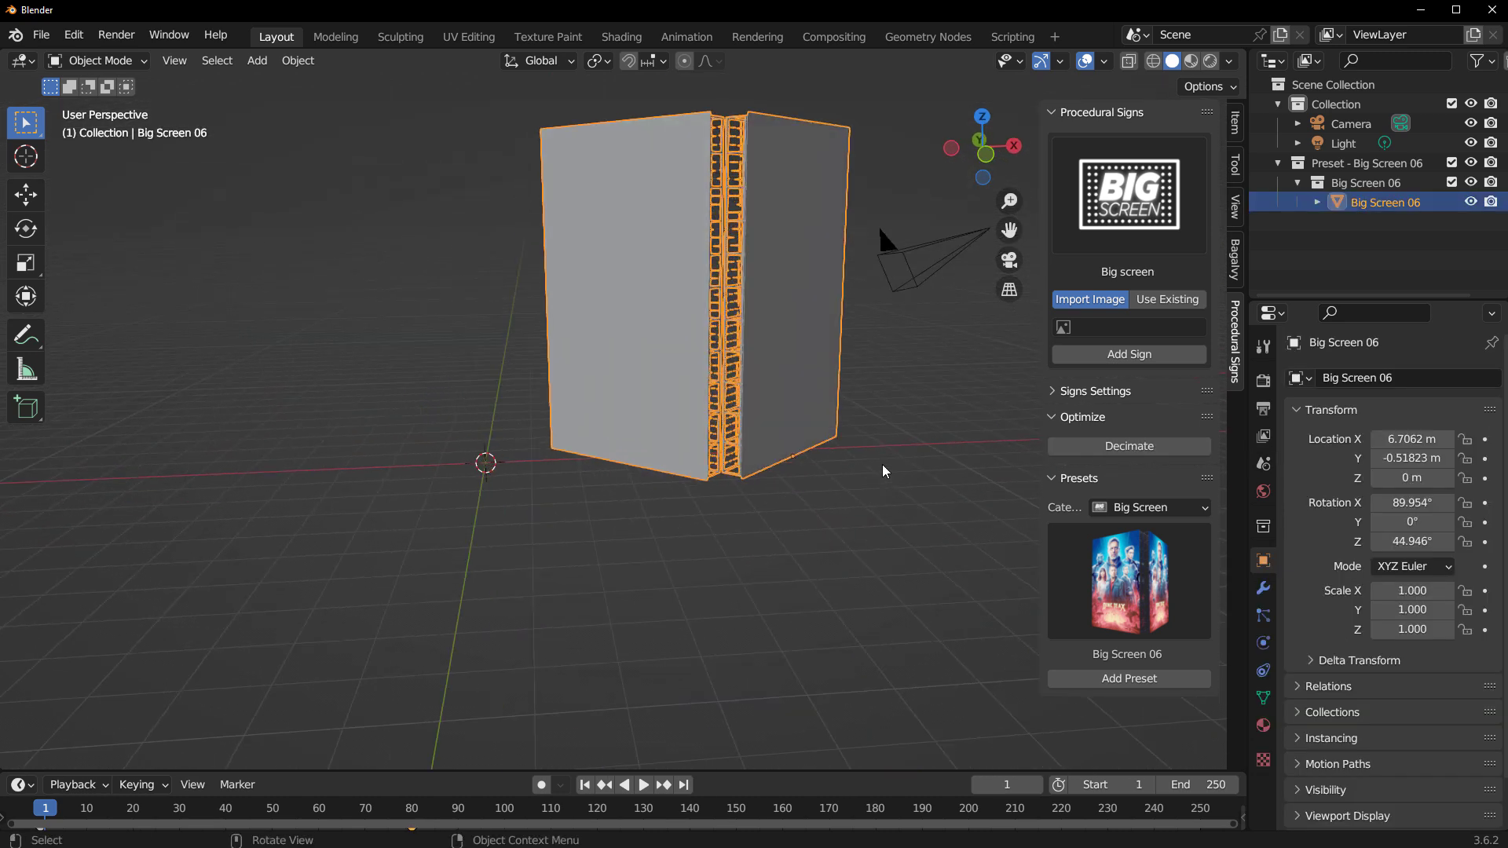
left_click(1053, 391)
scroll(1088, 550, "down", 3)
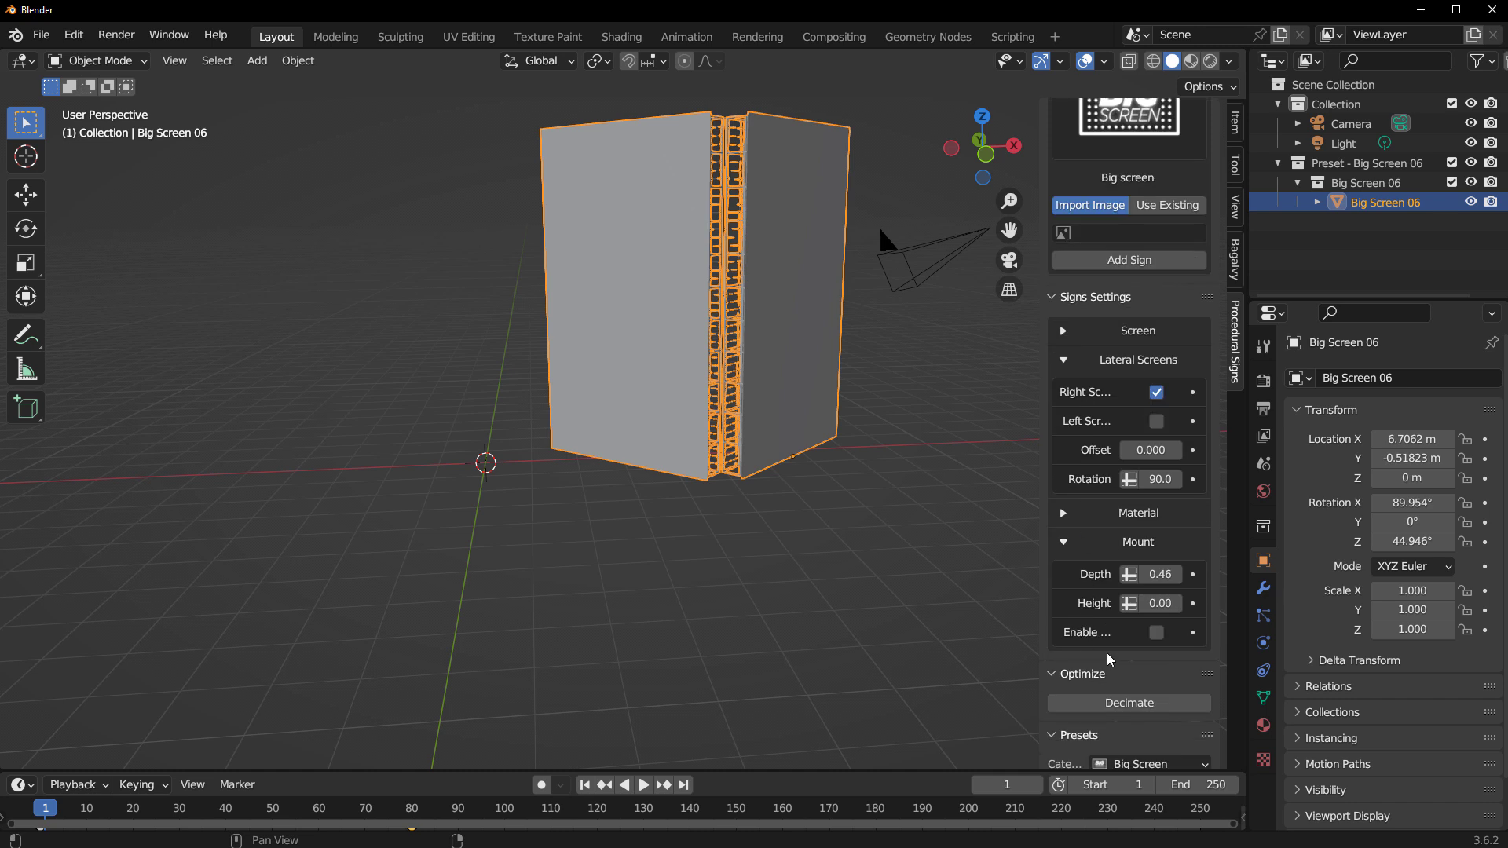
Step: Switch the render engine to Cycles and use rendered viewport shading
left_click(1263, 380)
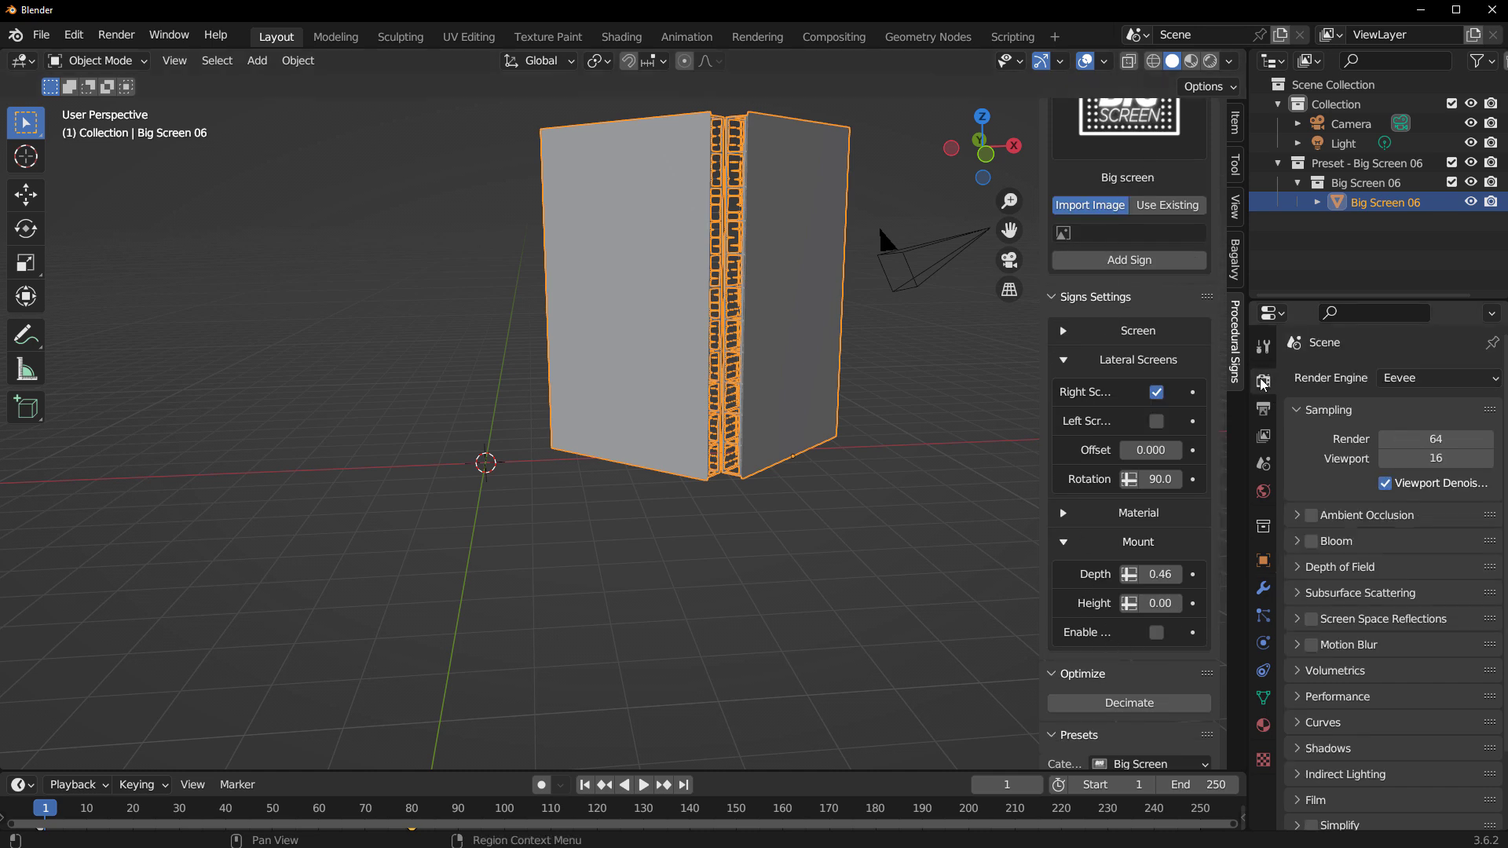
left_click(1438, 378)
left_click(1210, 61)
scroll(685, 482, "up", 5)
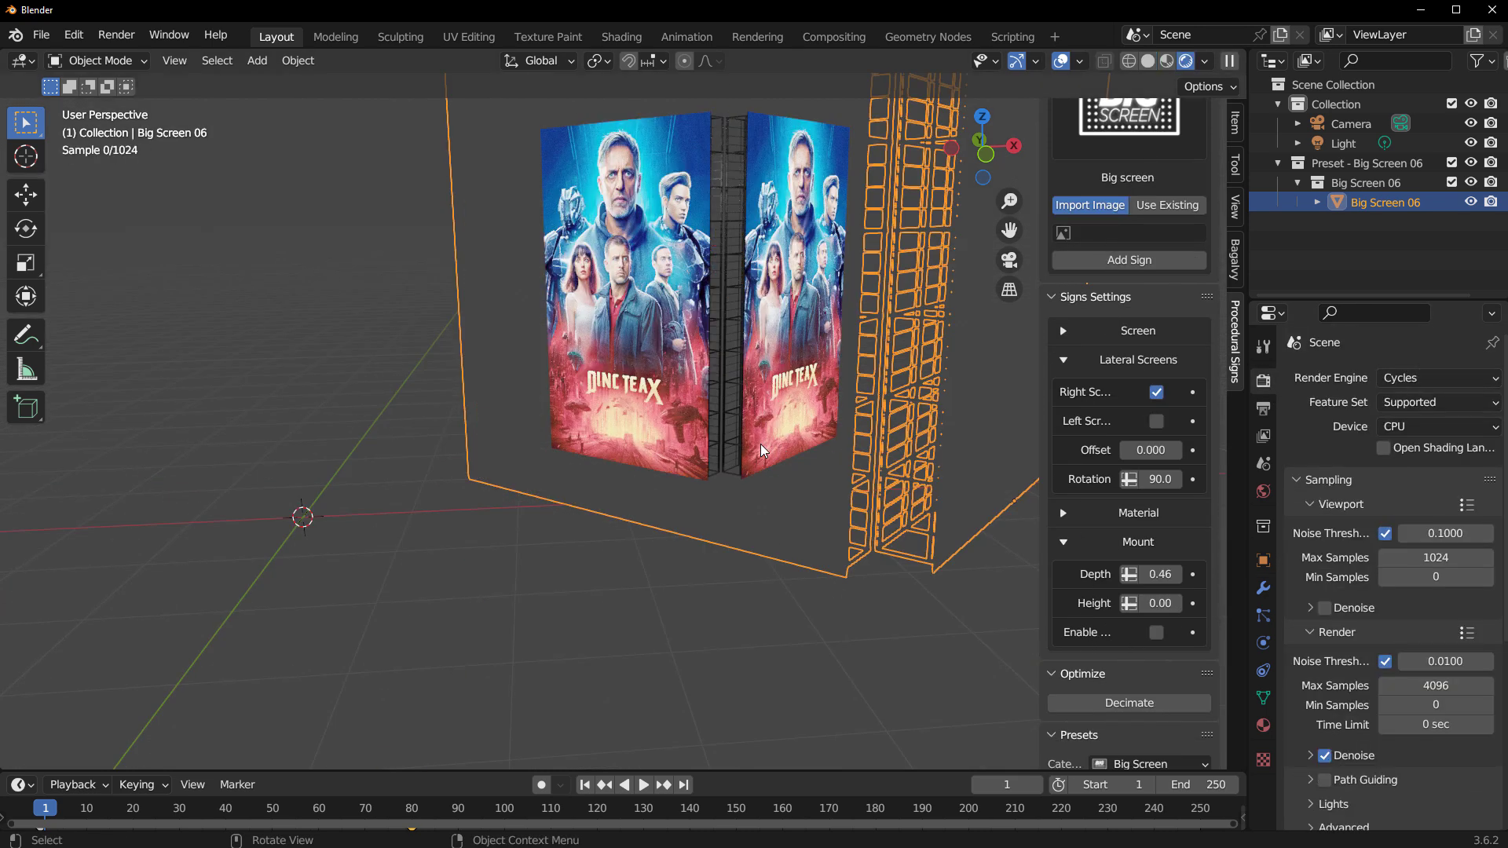
scroll(560, 611, "down", 5)
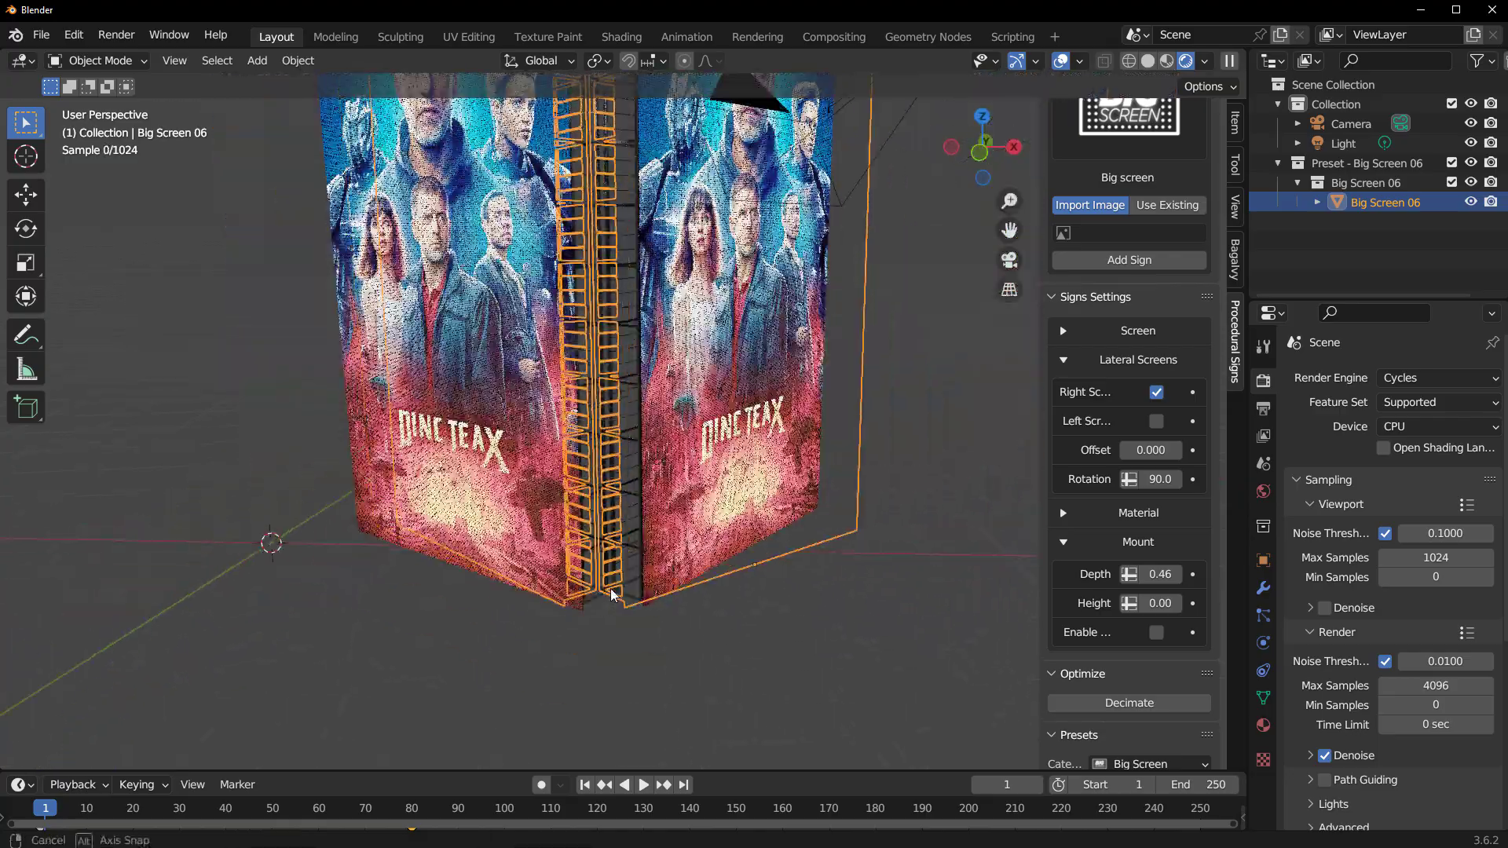
Step: Enable a left side screen and a corridor base on Big Screen 06
middle_click_drag(1012, 596, 1135, 450)
left_click(1156, 421)
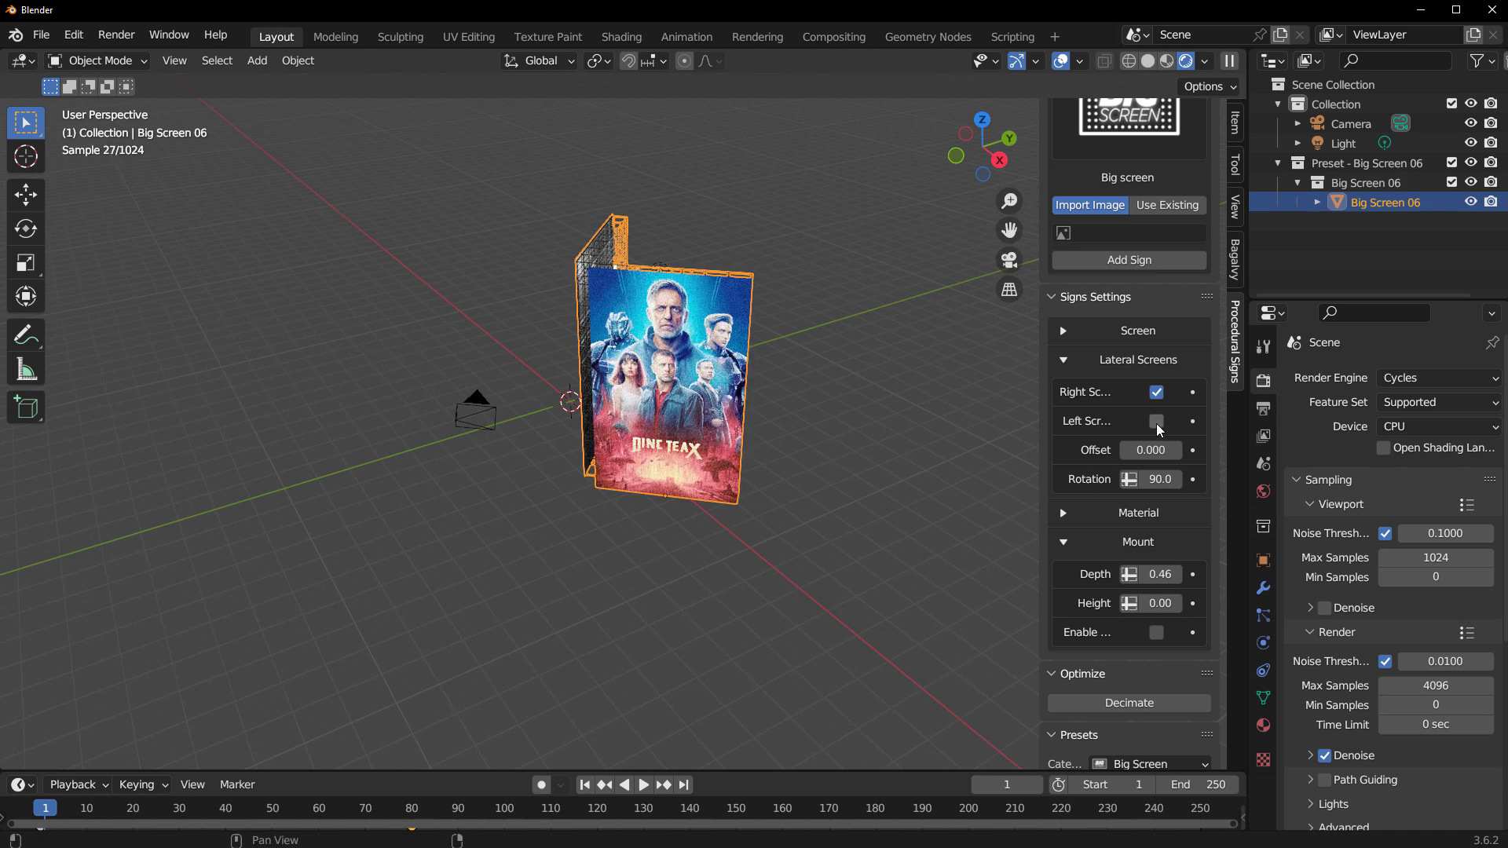
middle_click_drag(781, 495, 1016, 606)
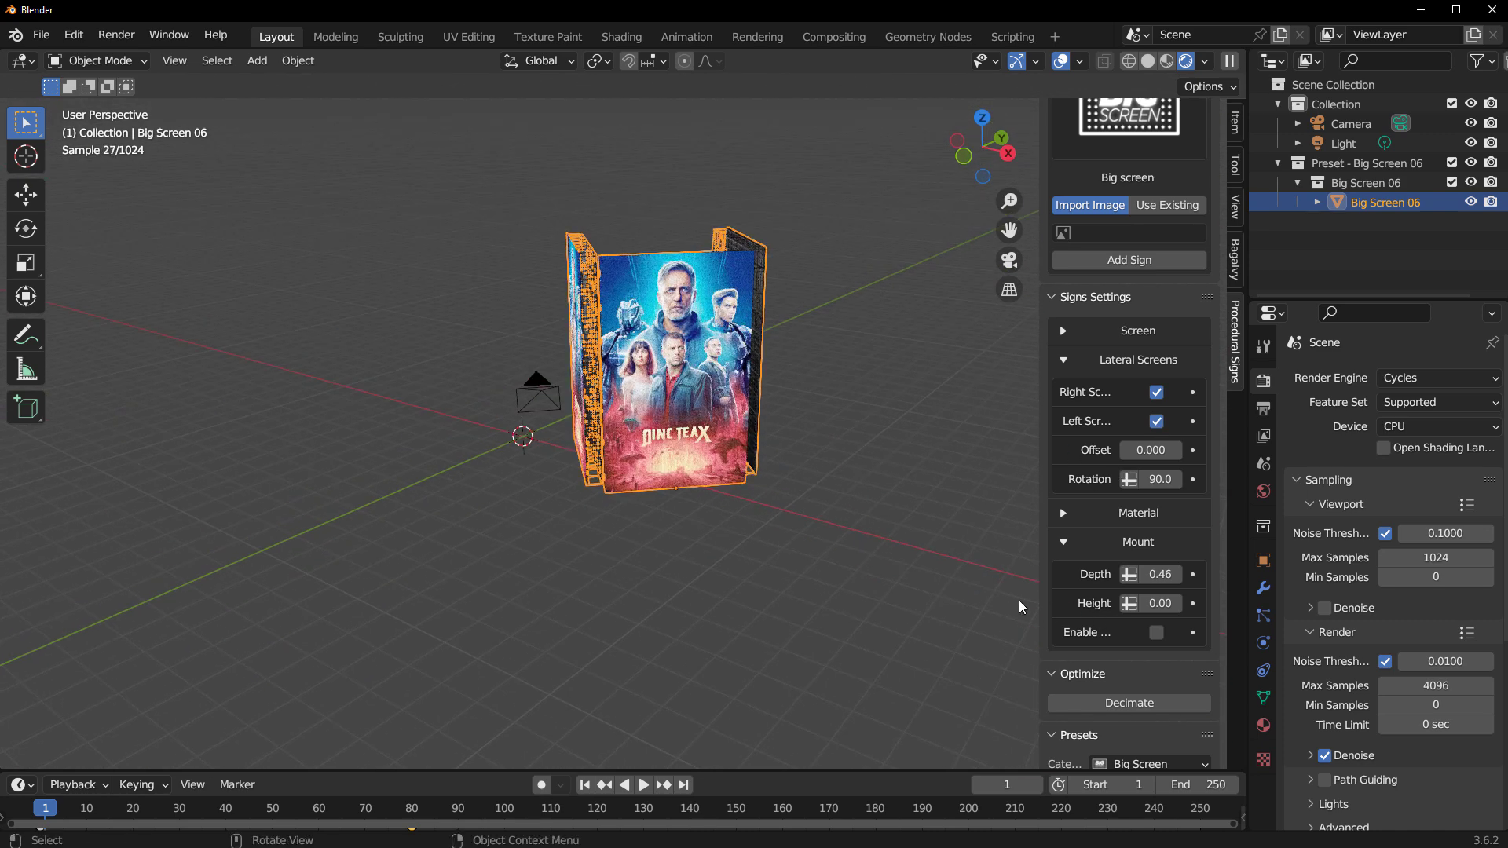
left_click_drag(1041, 601, 937, 601)
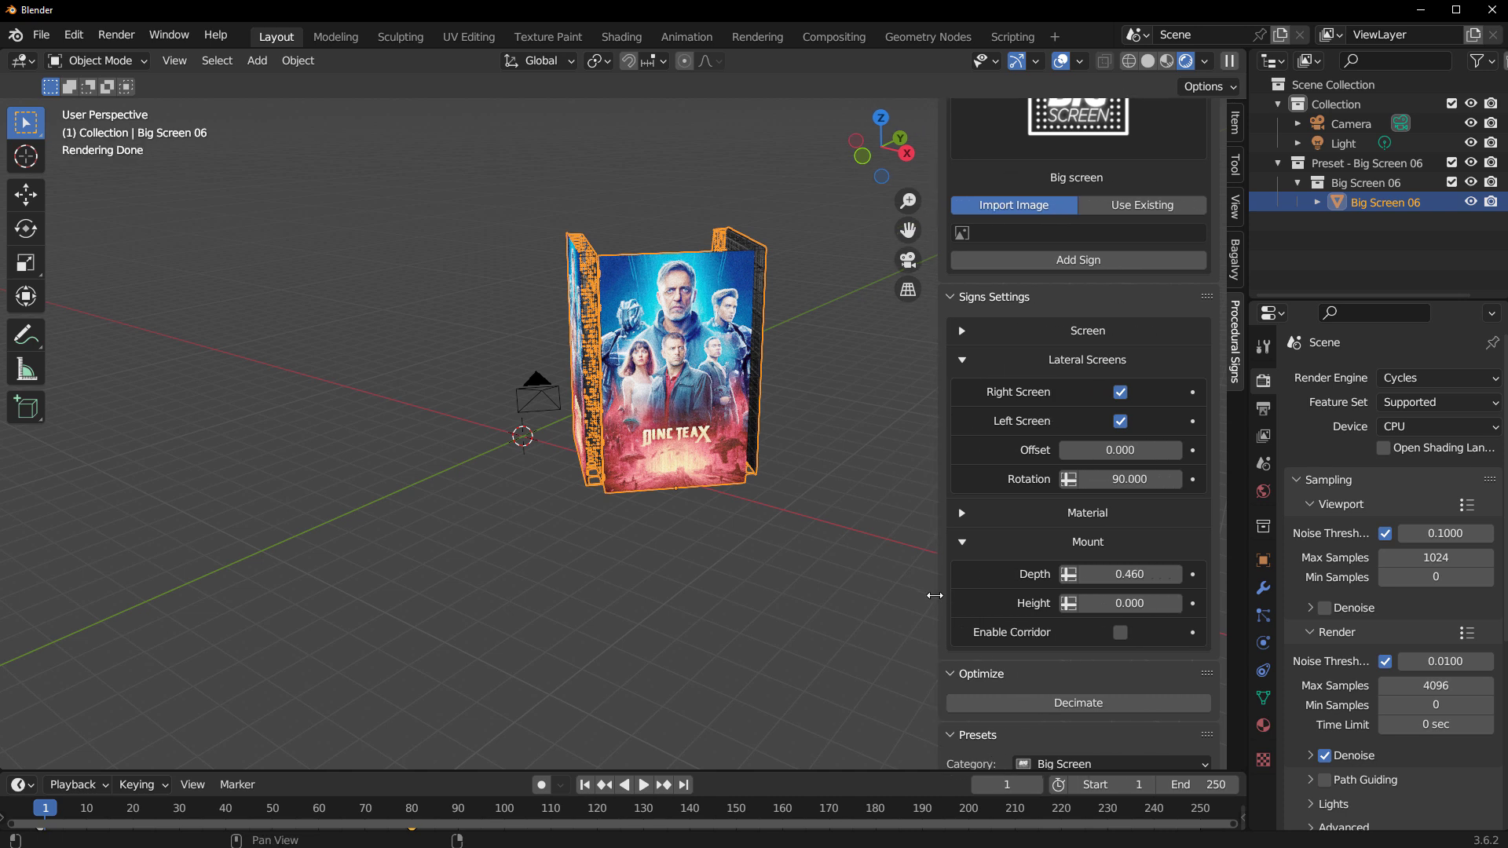
left_click(1118, 633)
middle_click_drag(857, 605, 597, 628)
scroll(691, 548, "up", 3)
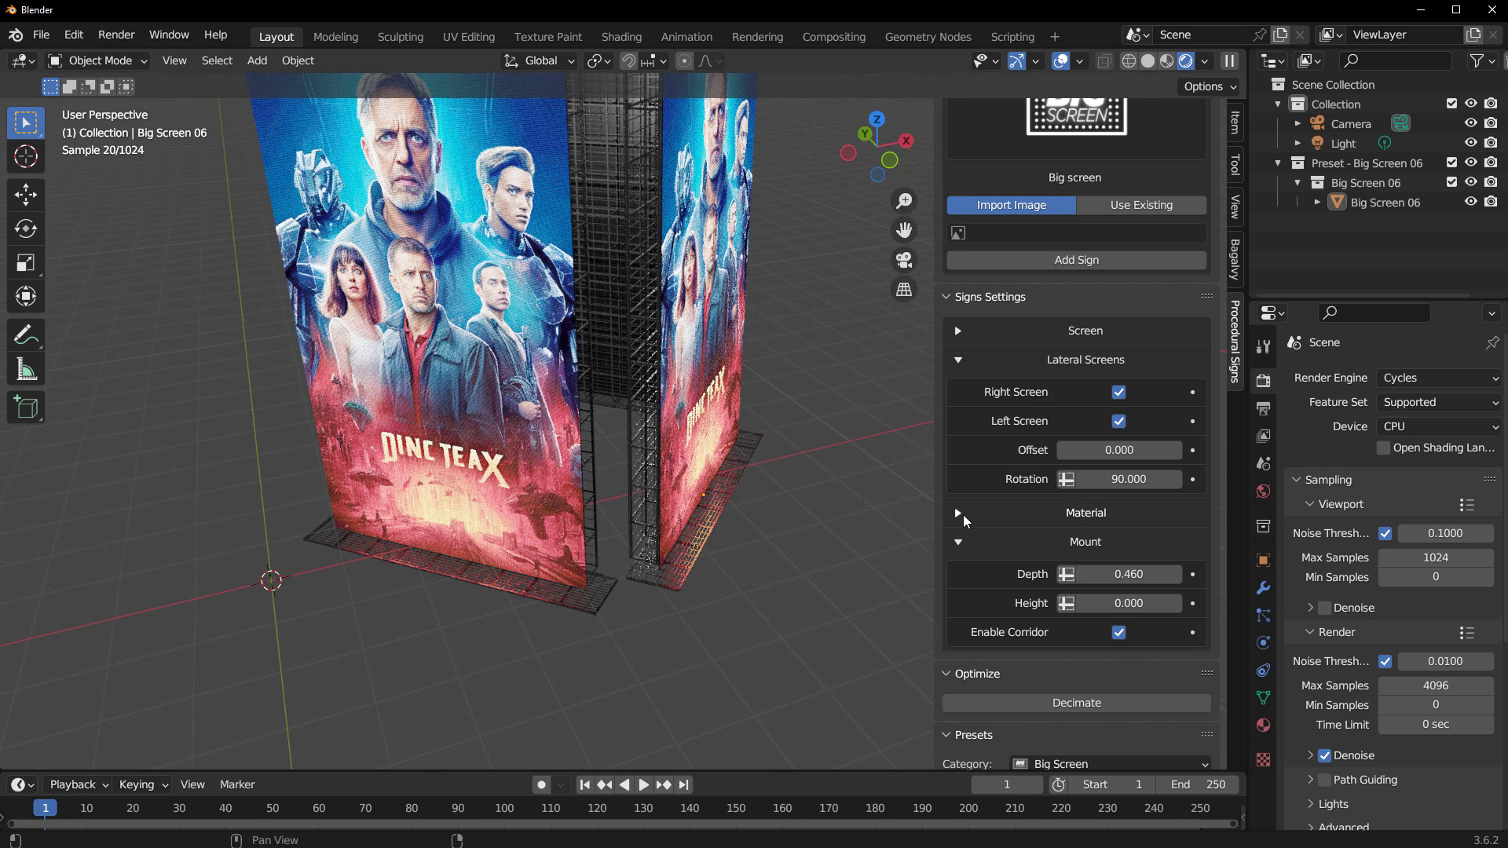
Step: Inspect the sign's image-texture material, then delete Big Screen 06 and reopen the presets
left_click(960, 514)
scroll(650, 547, "down", 3)
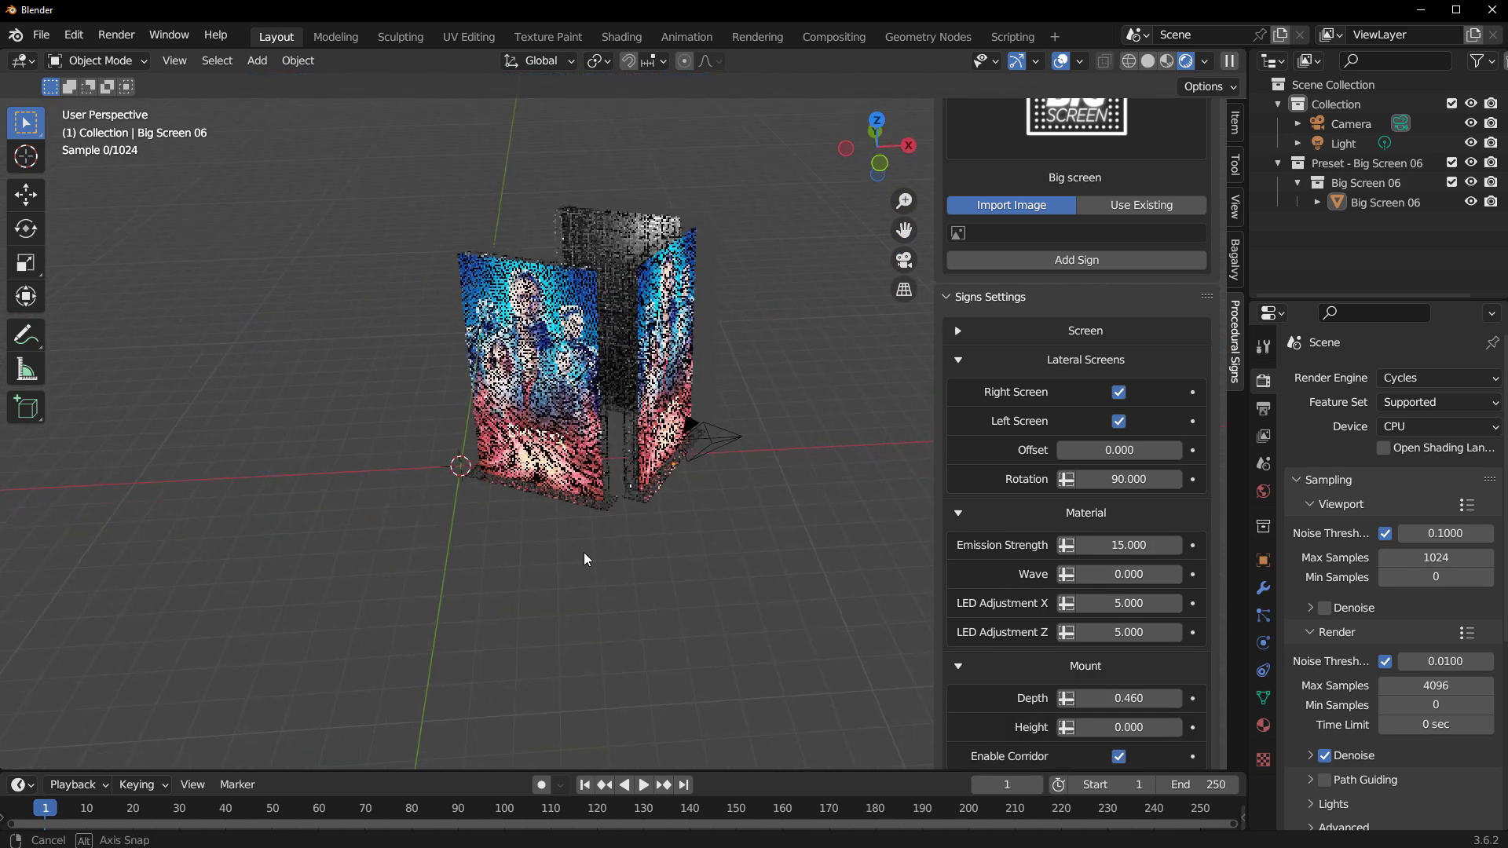
middle_click_drag(583, 553, 1009, 616)
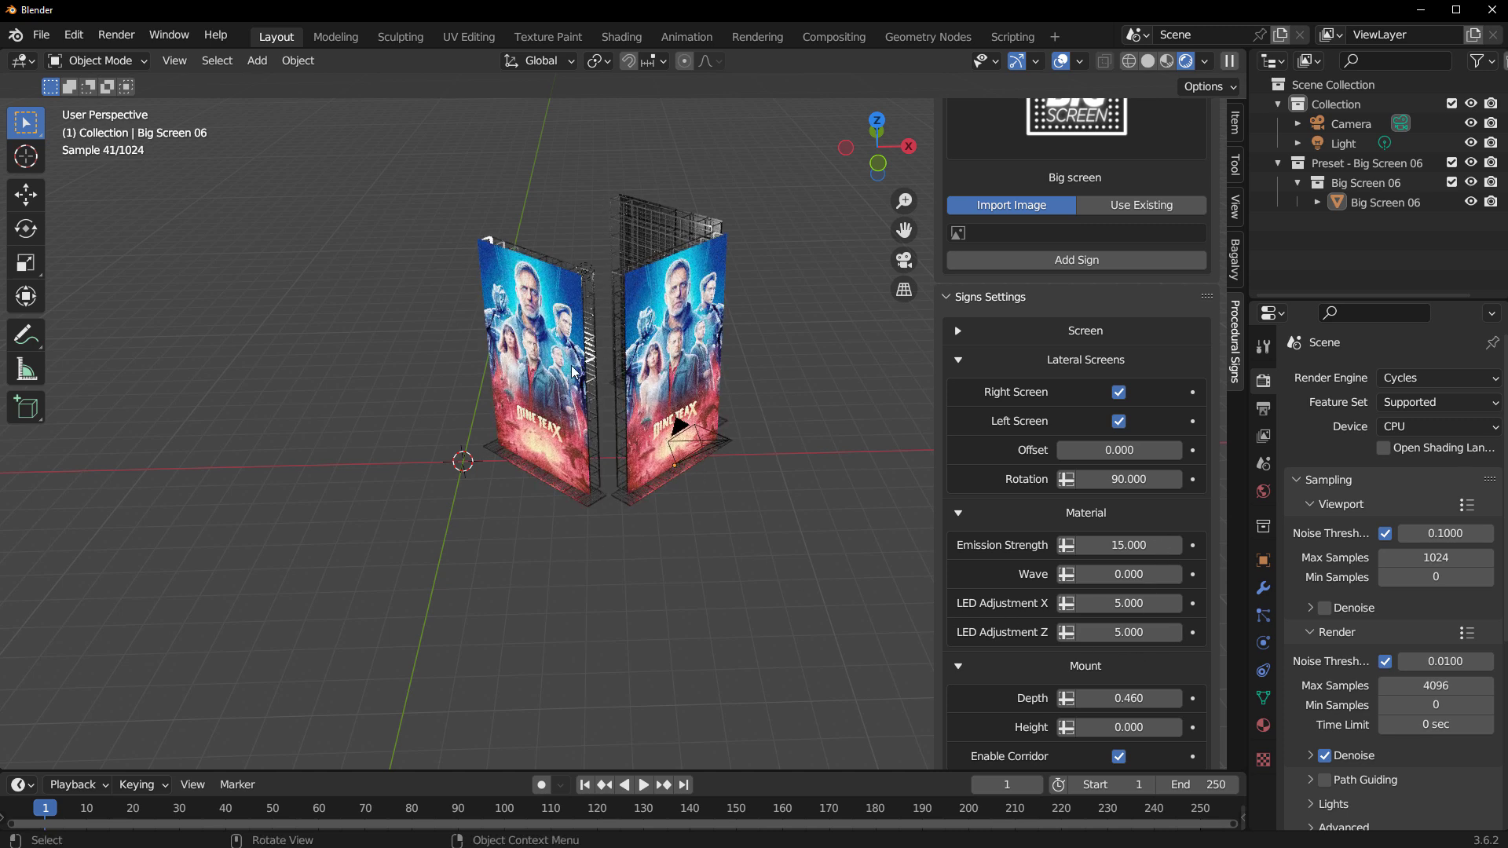
left_click(546, 336)
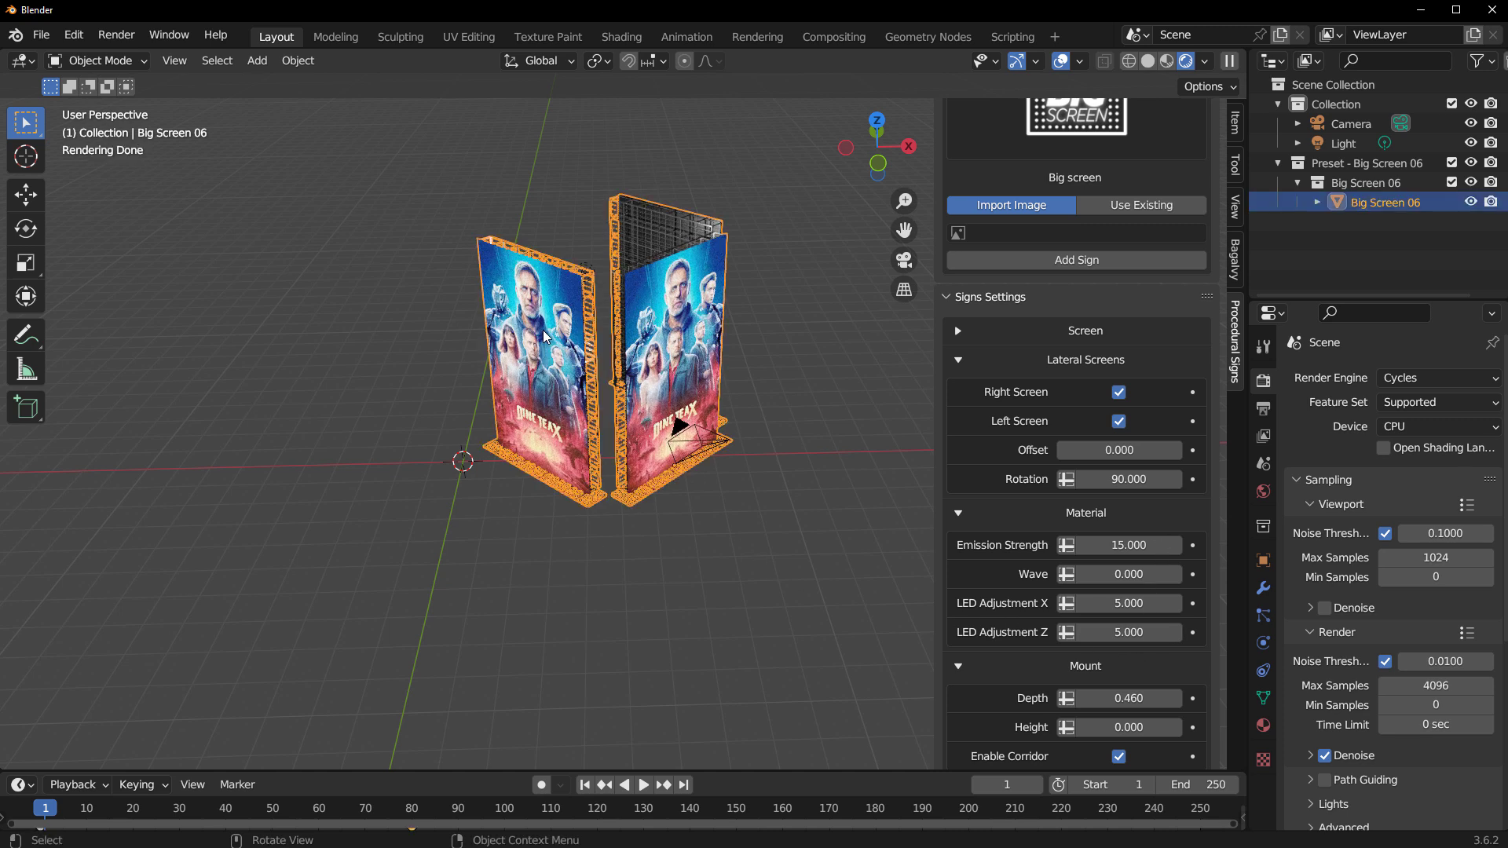
left_click(1263, 726)
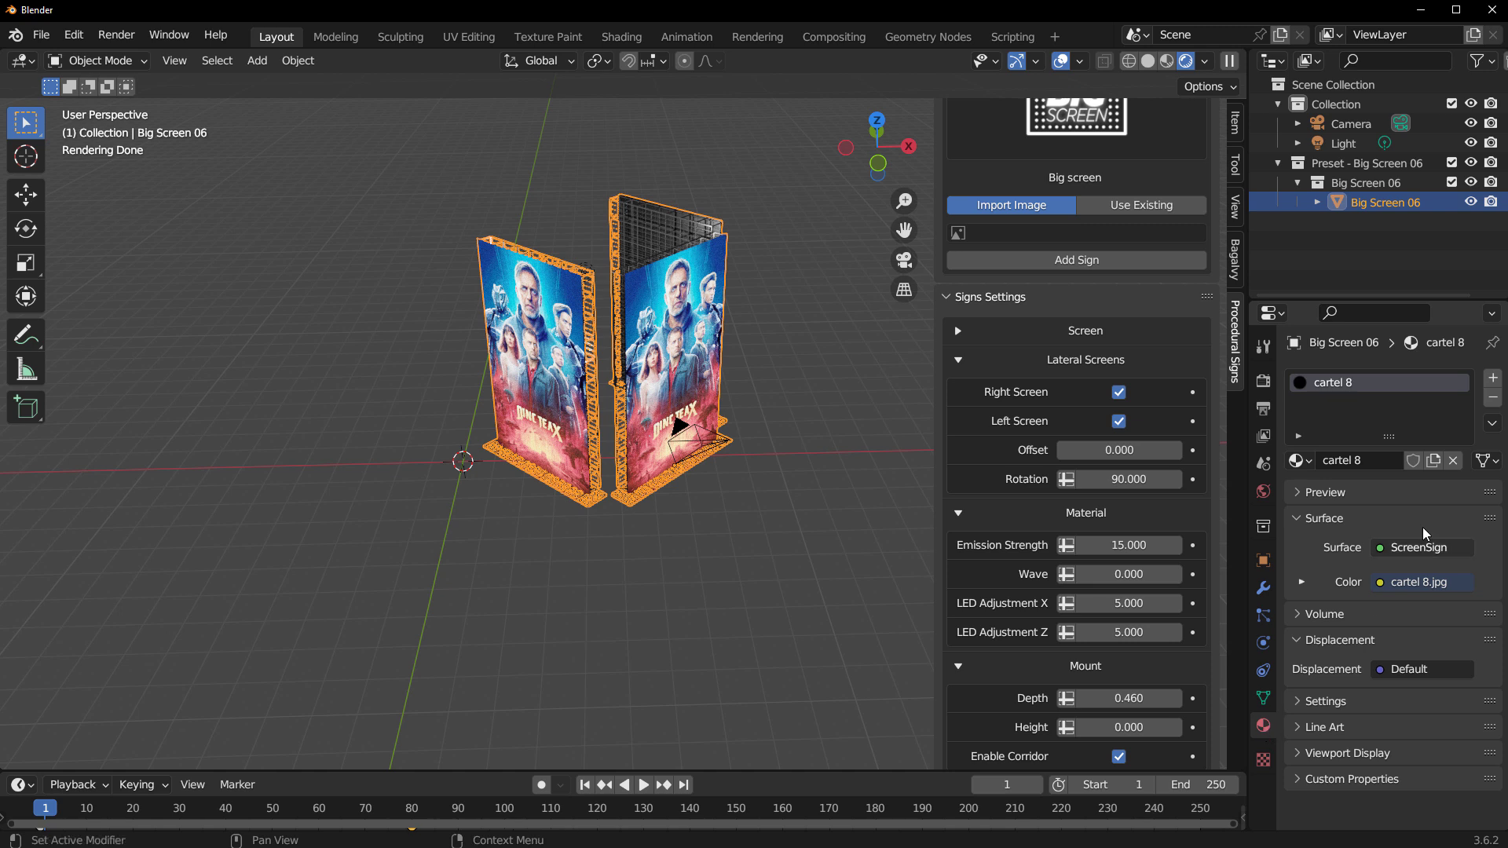
left_click(1301, 582)
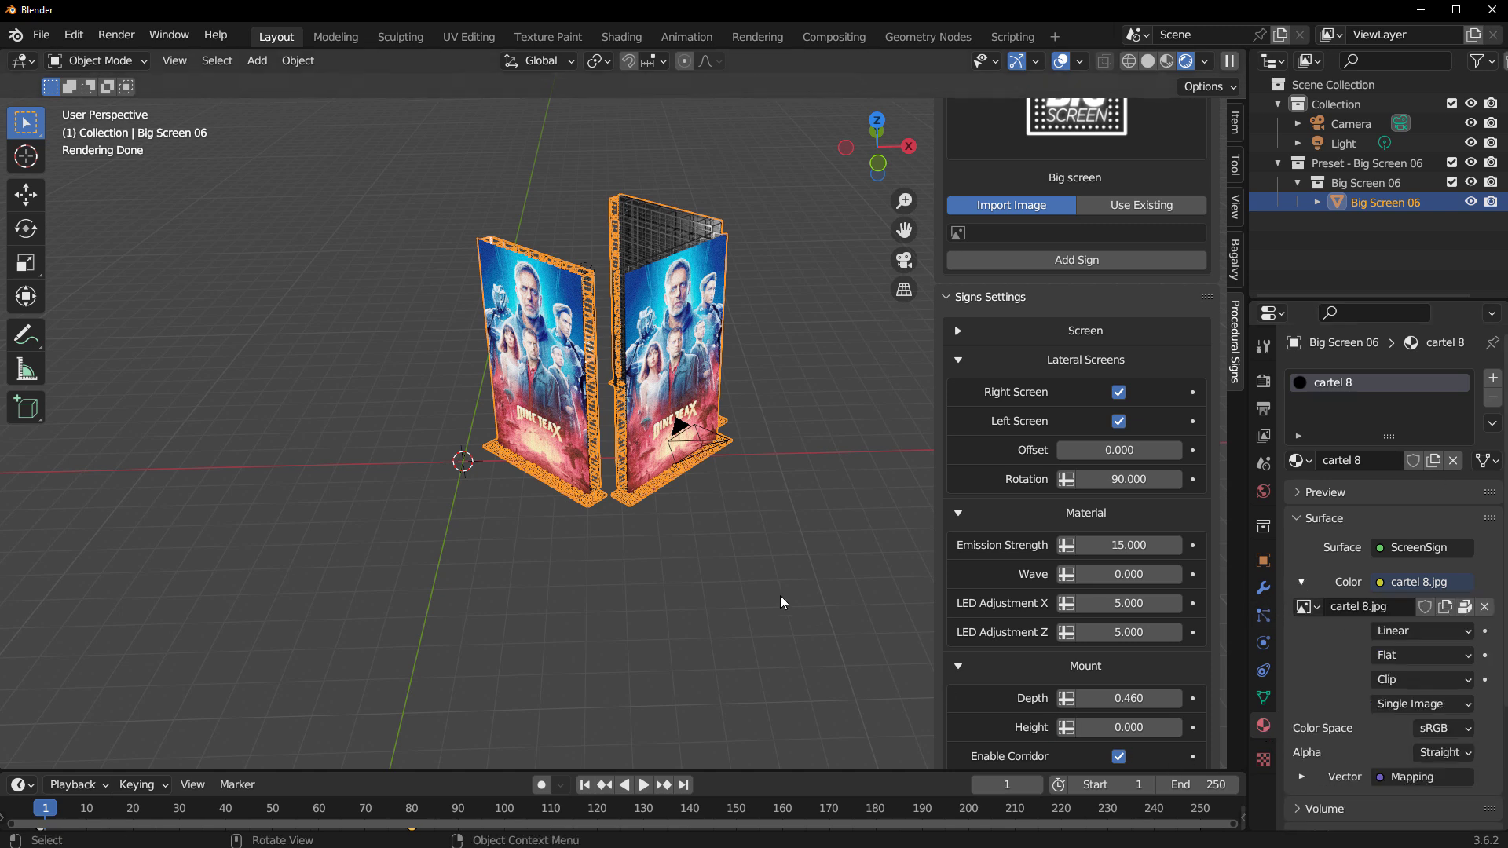
key("Delete")
left_click(1022, 628)
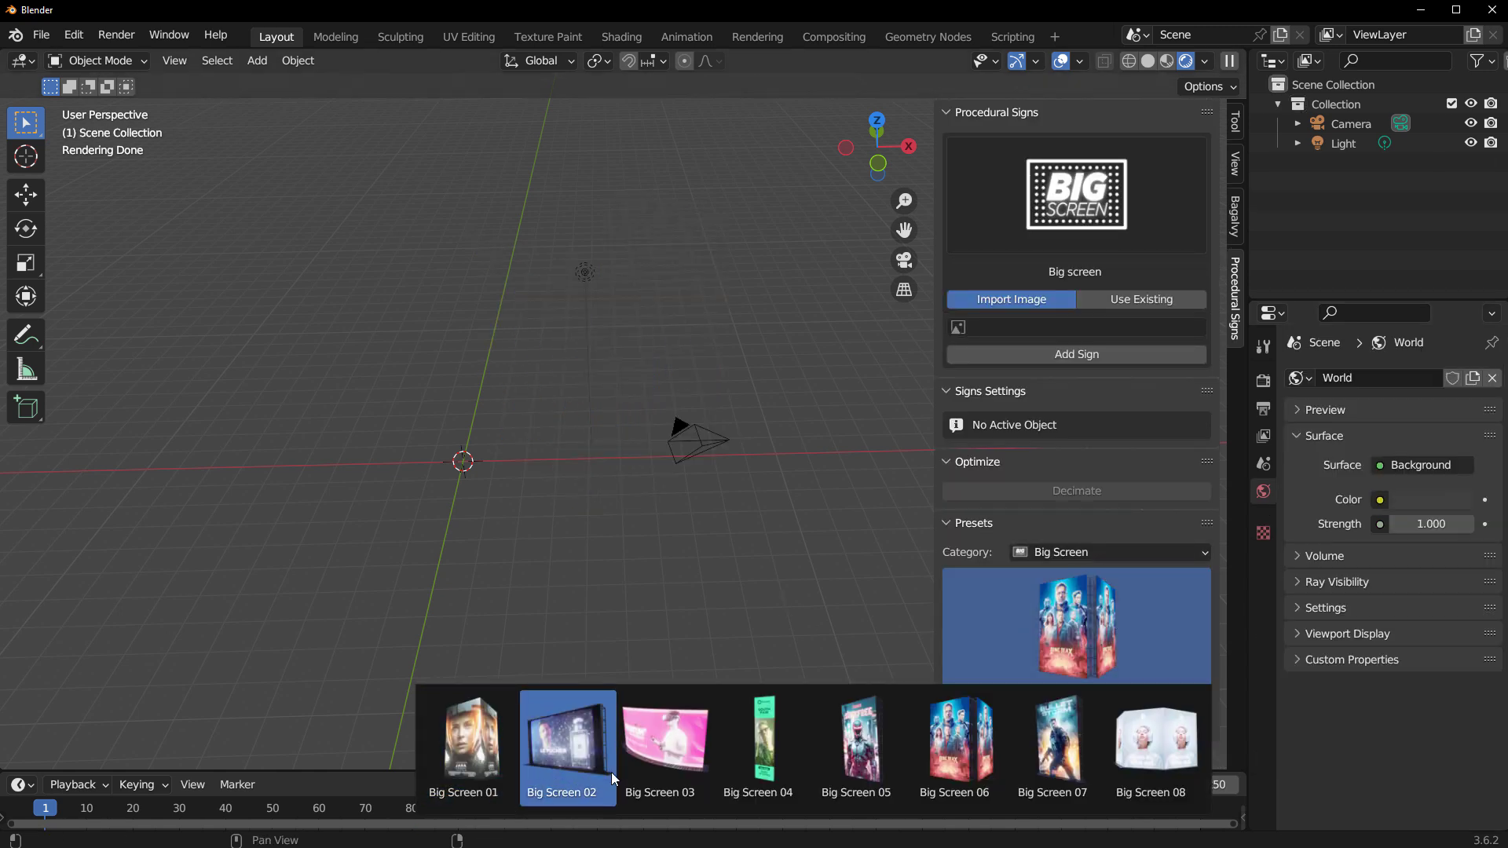
Step: Add the Big Screen 08 preset to the scene, then delete it
left_click(655, 785)
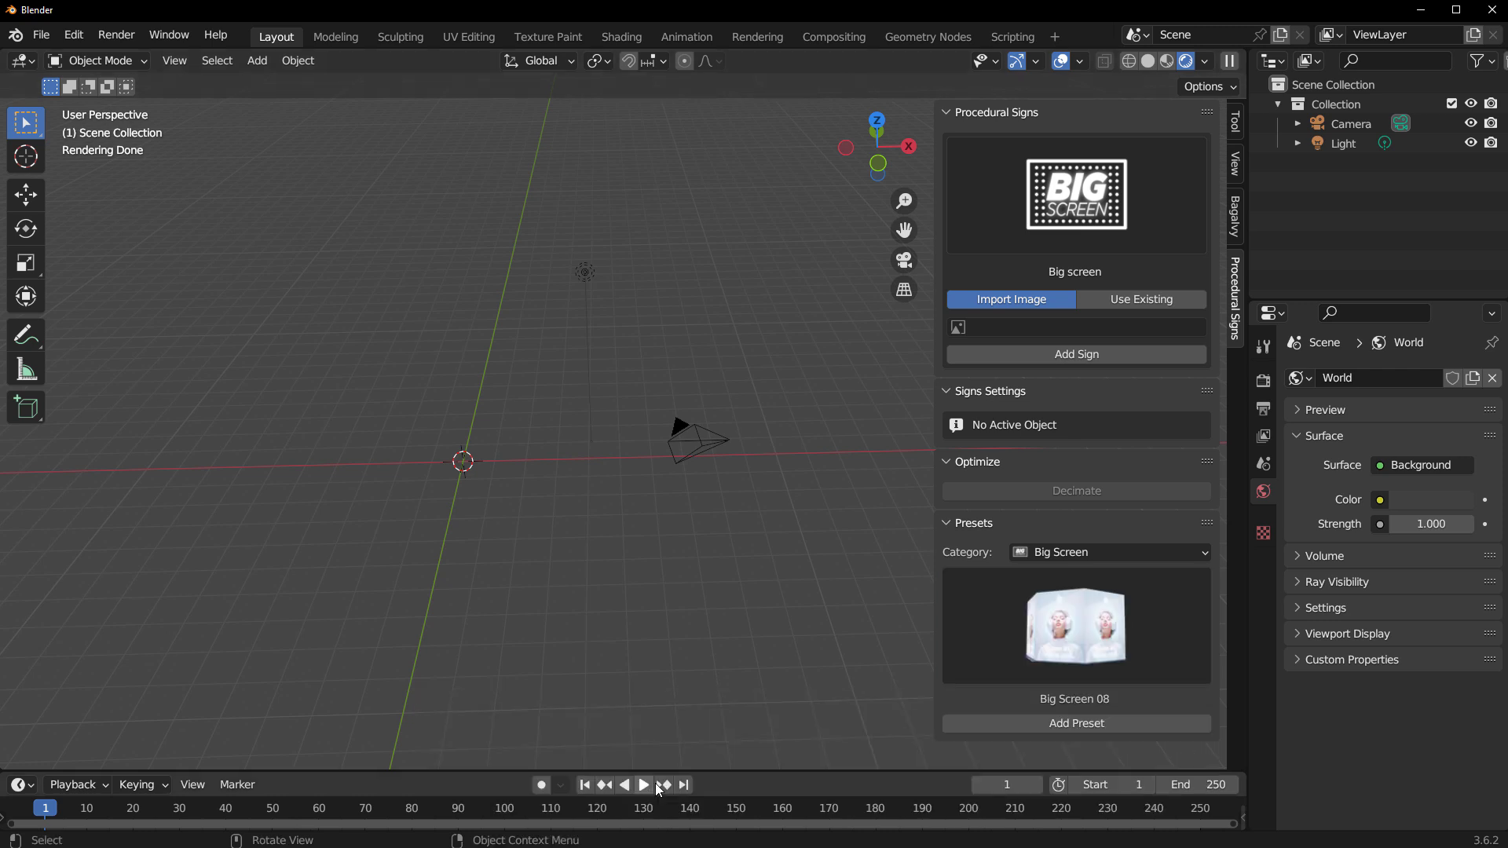
left_click(1133, 721)
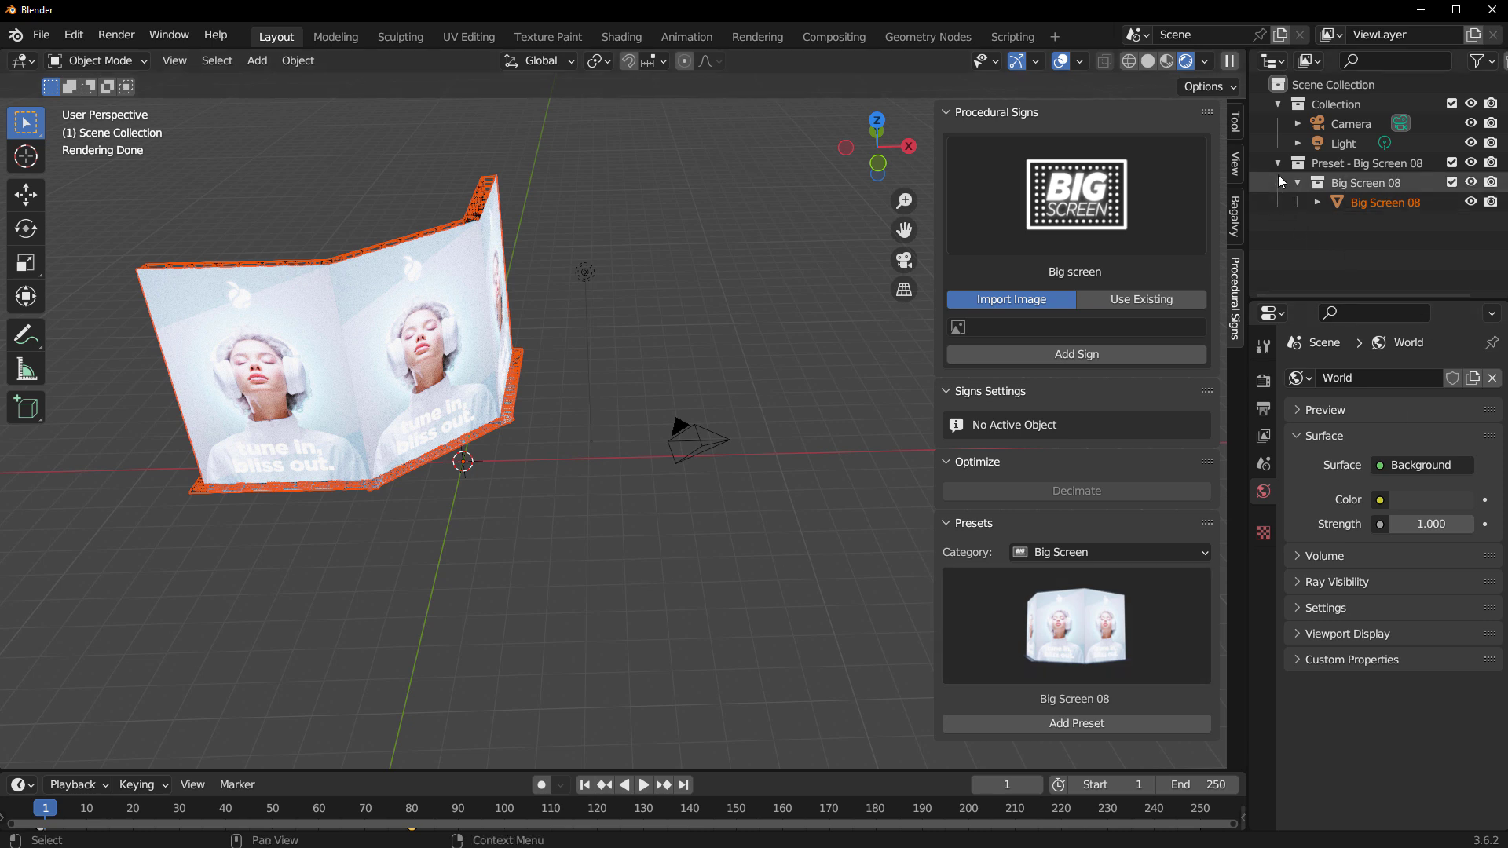
key("Delete")
Step: Add the Big Screen 03 preset and play its animated screen video
left_click(1058, 639)
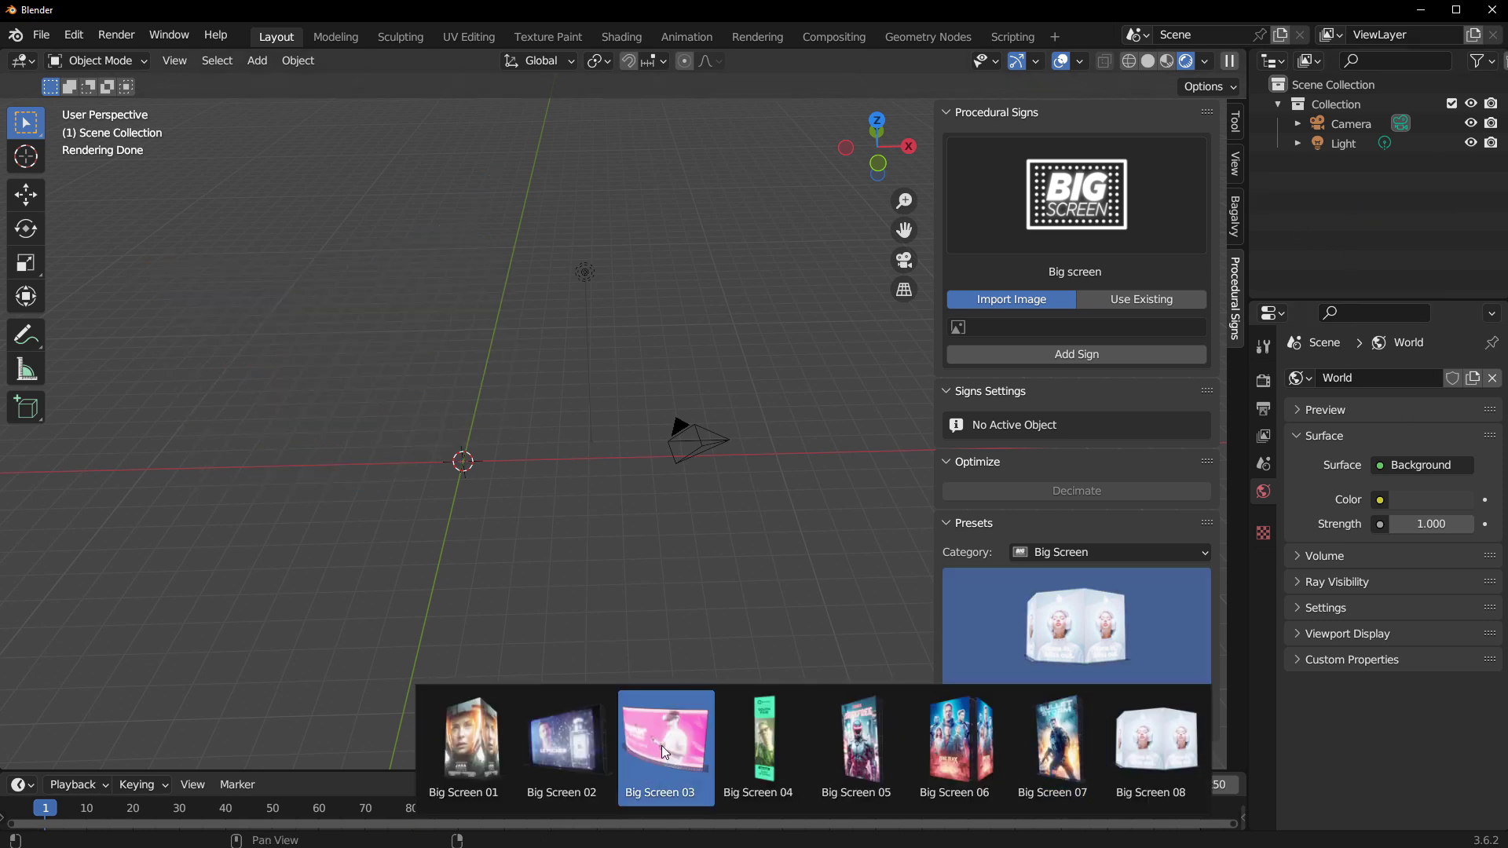
left_click(662, 745)
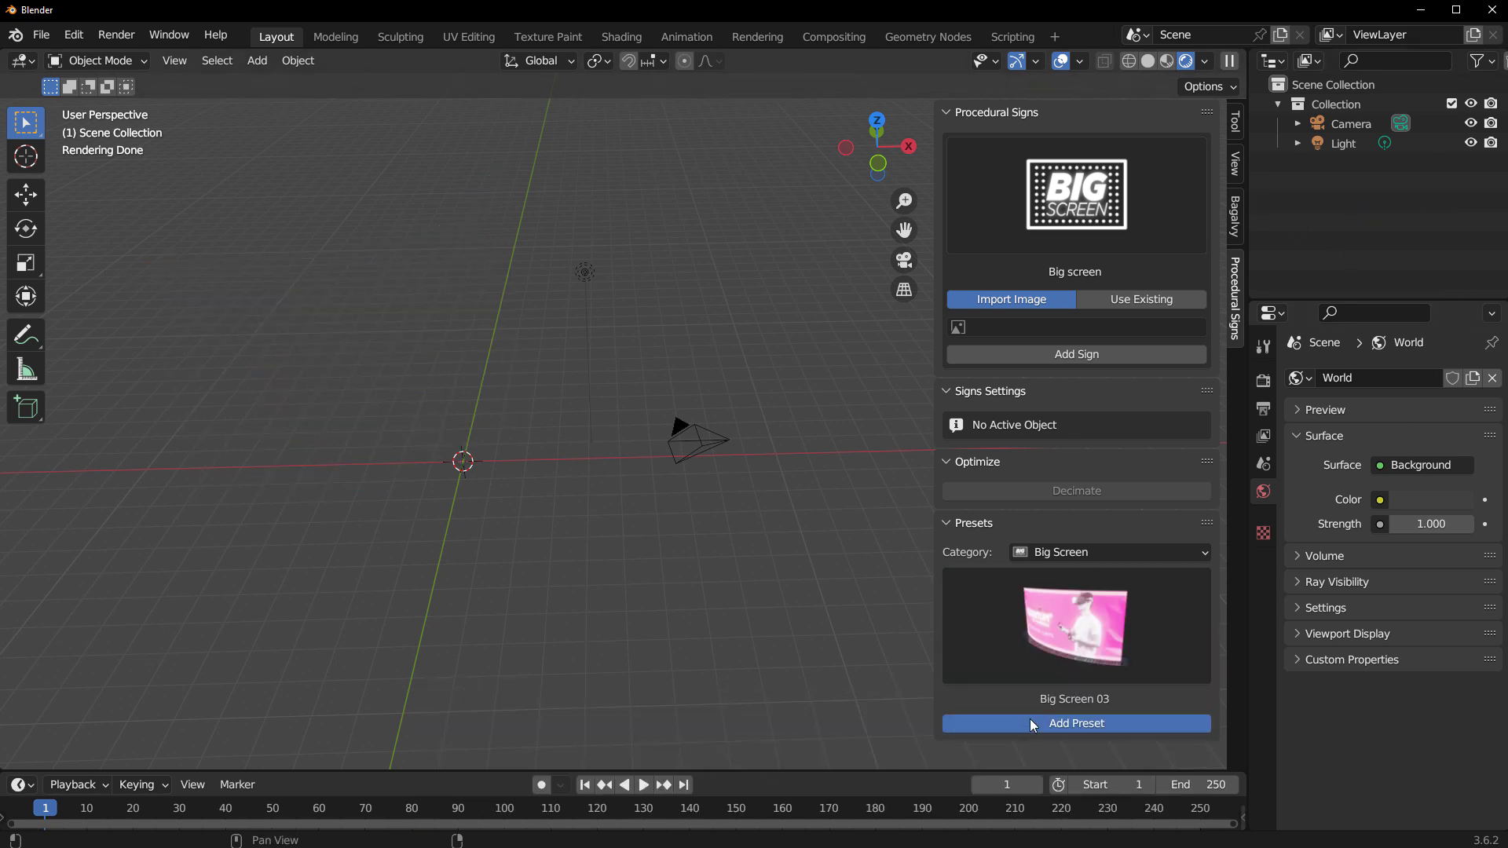
left_click(1030, 722)
left_click(642, 785)
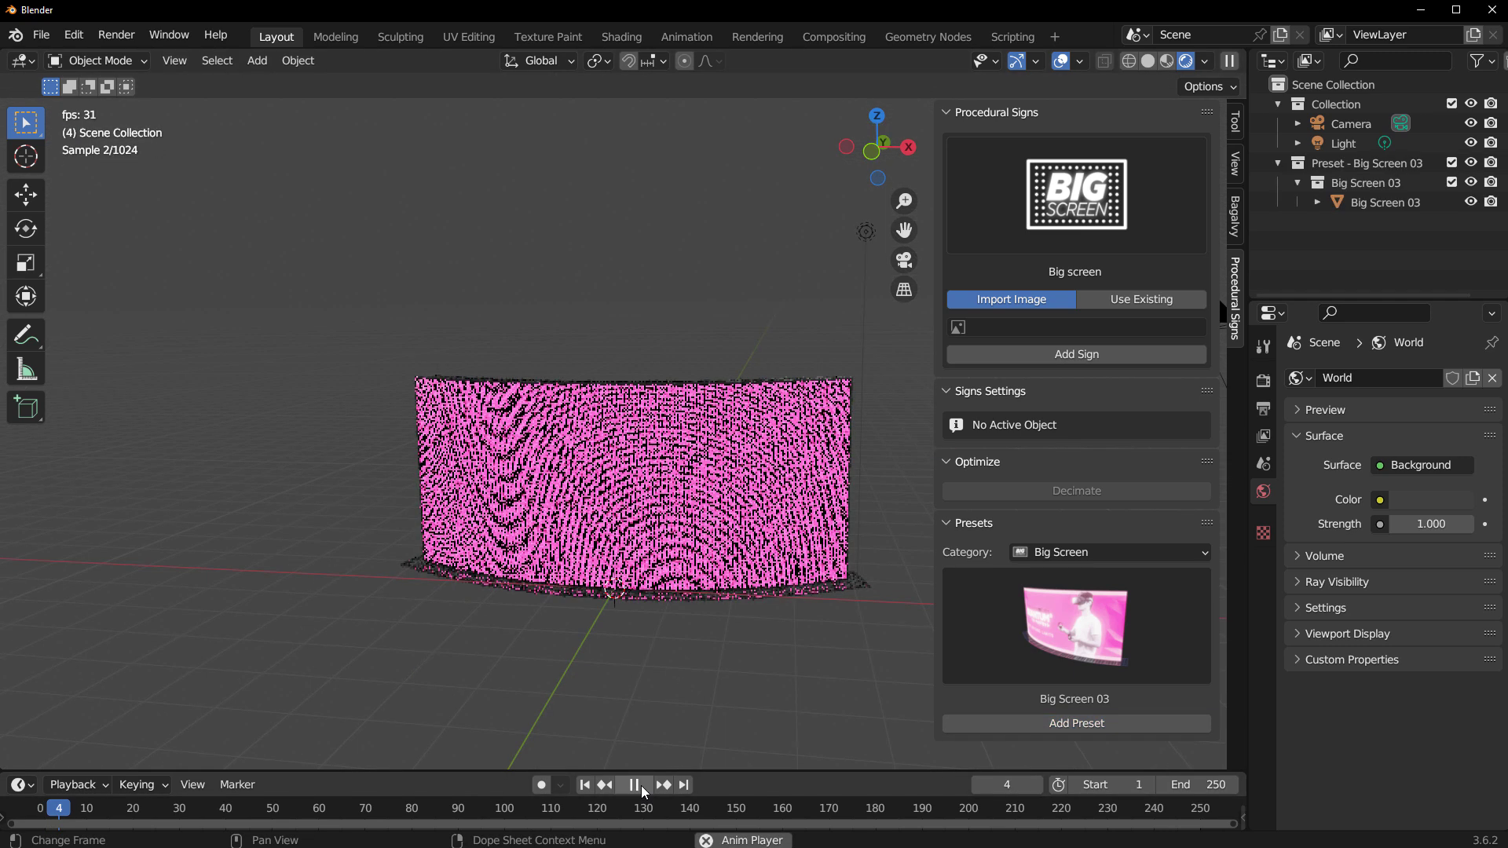
left_click(1076, 626)
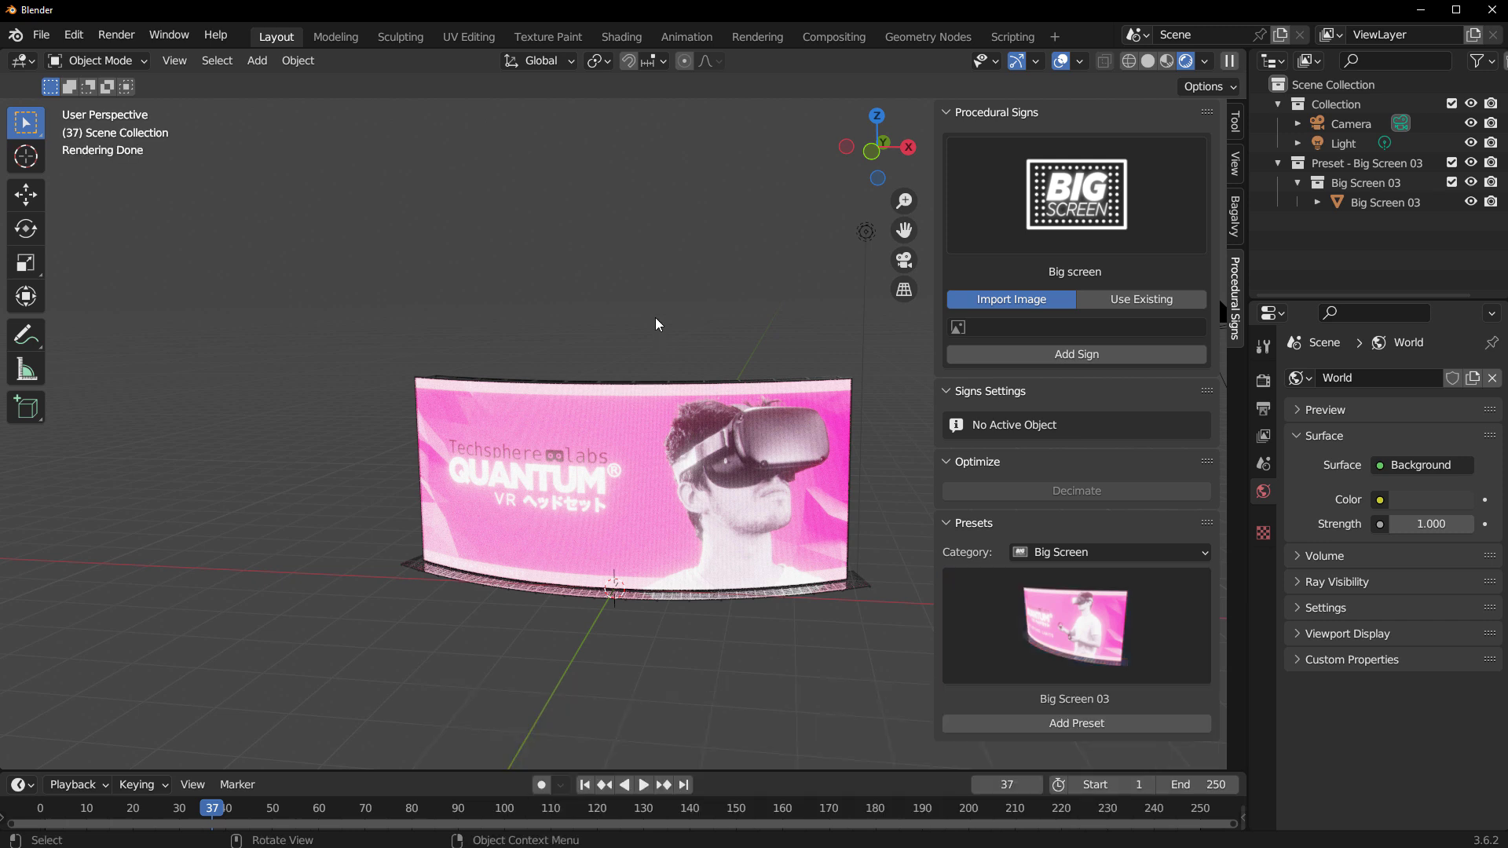
Step: Remove Big Screen 03 and open the preset Category list
left_click(695, 470)
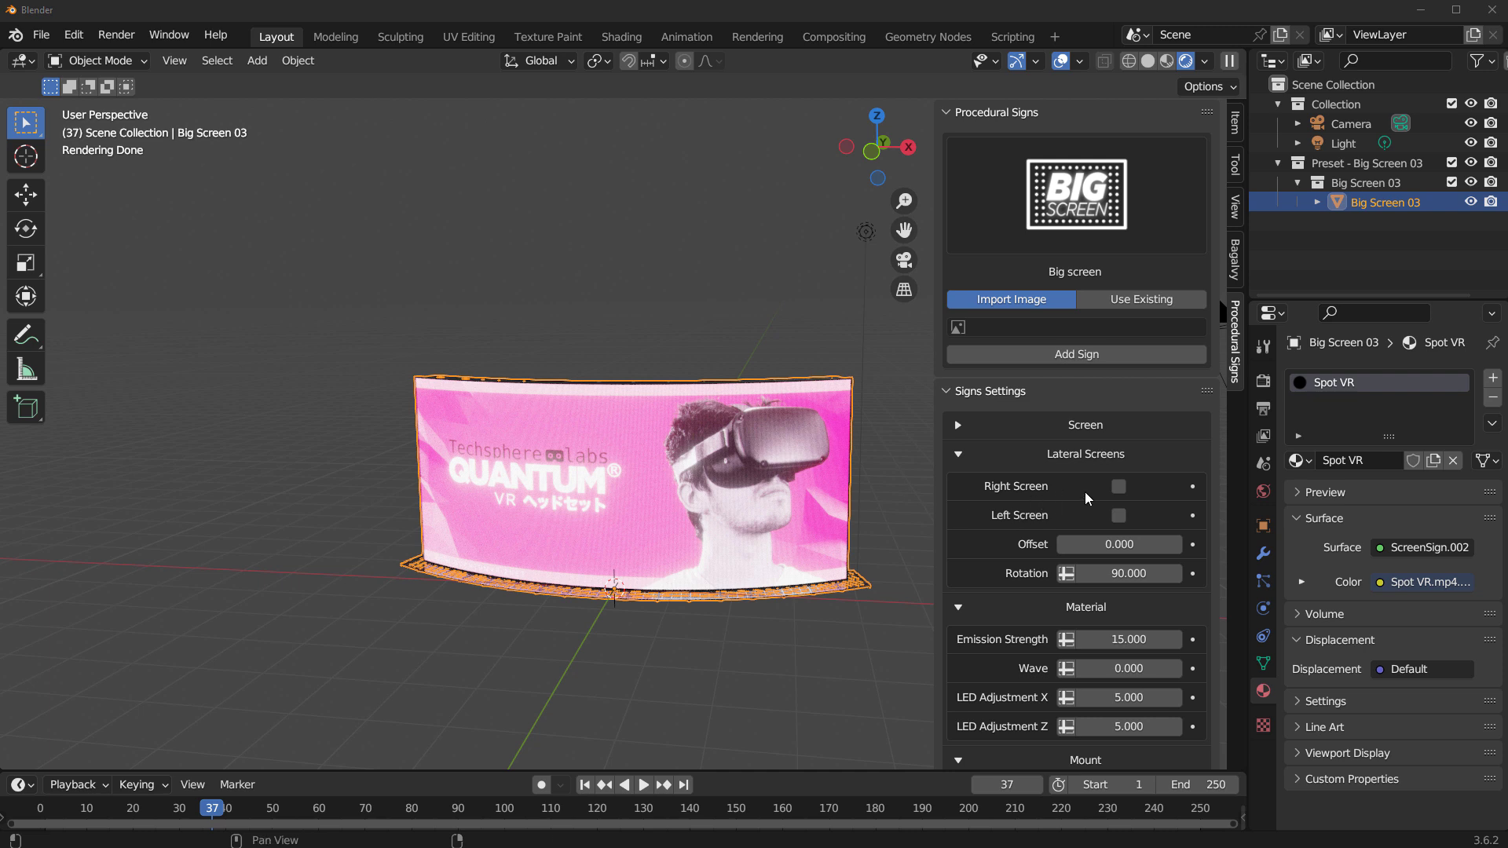
scroll(1086, 492, "down", 12)
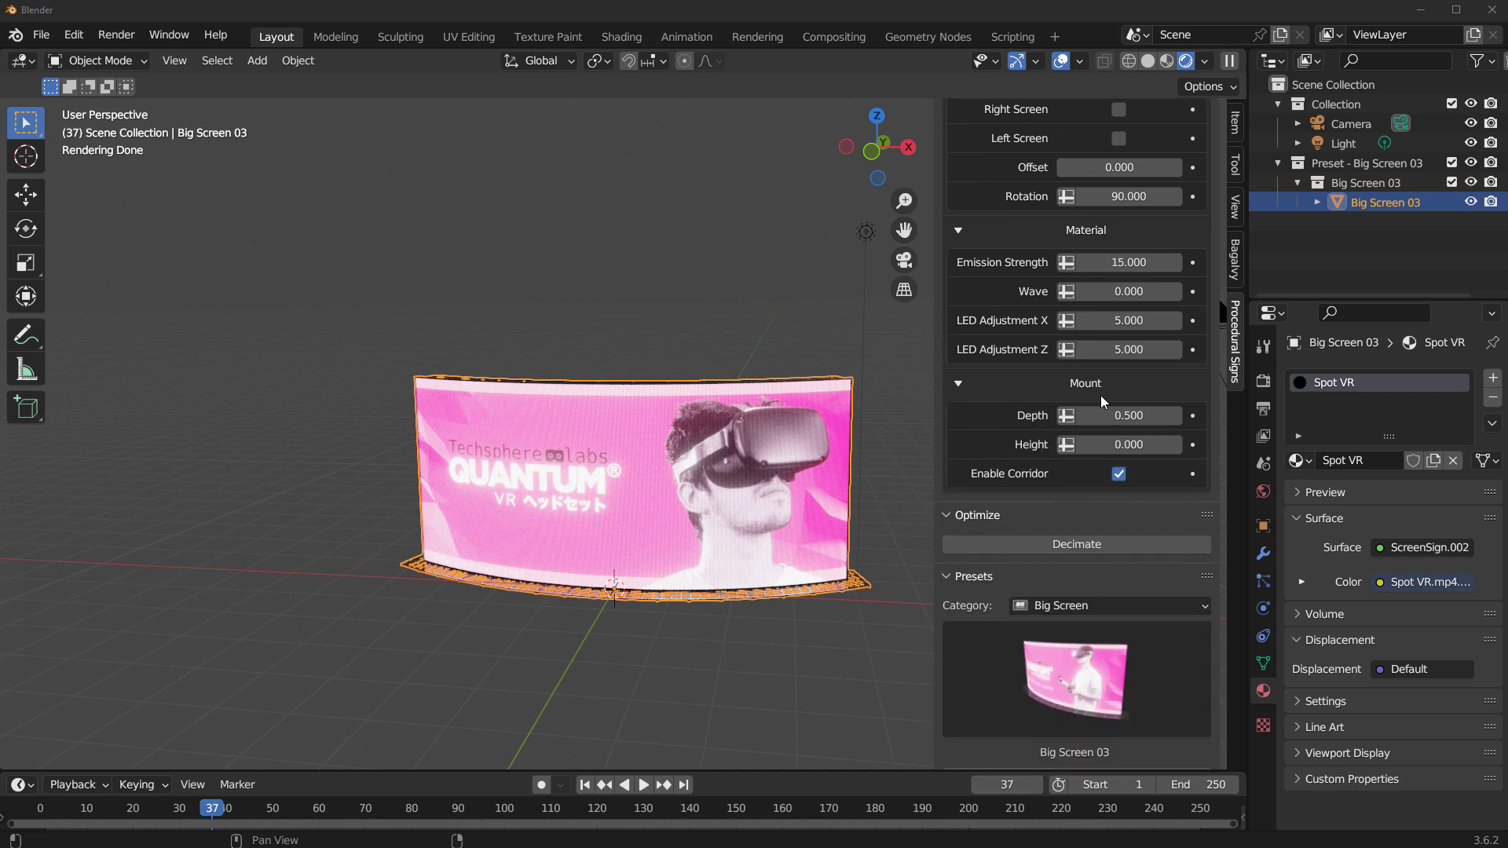
scroll(1100, 394, "up", 6)
key("ctrl+z")
left_click(1097, 552)
left_click(1096, 550)
left_click(1094, 556)
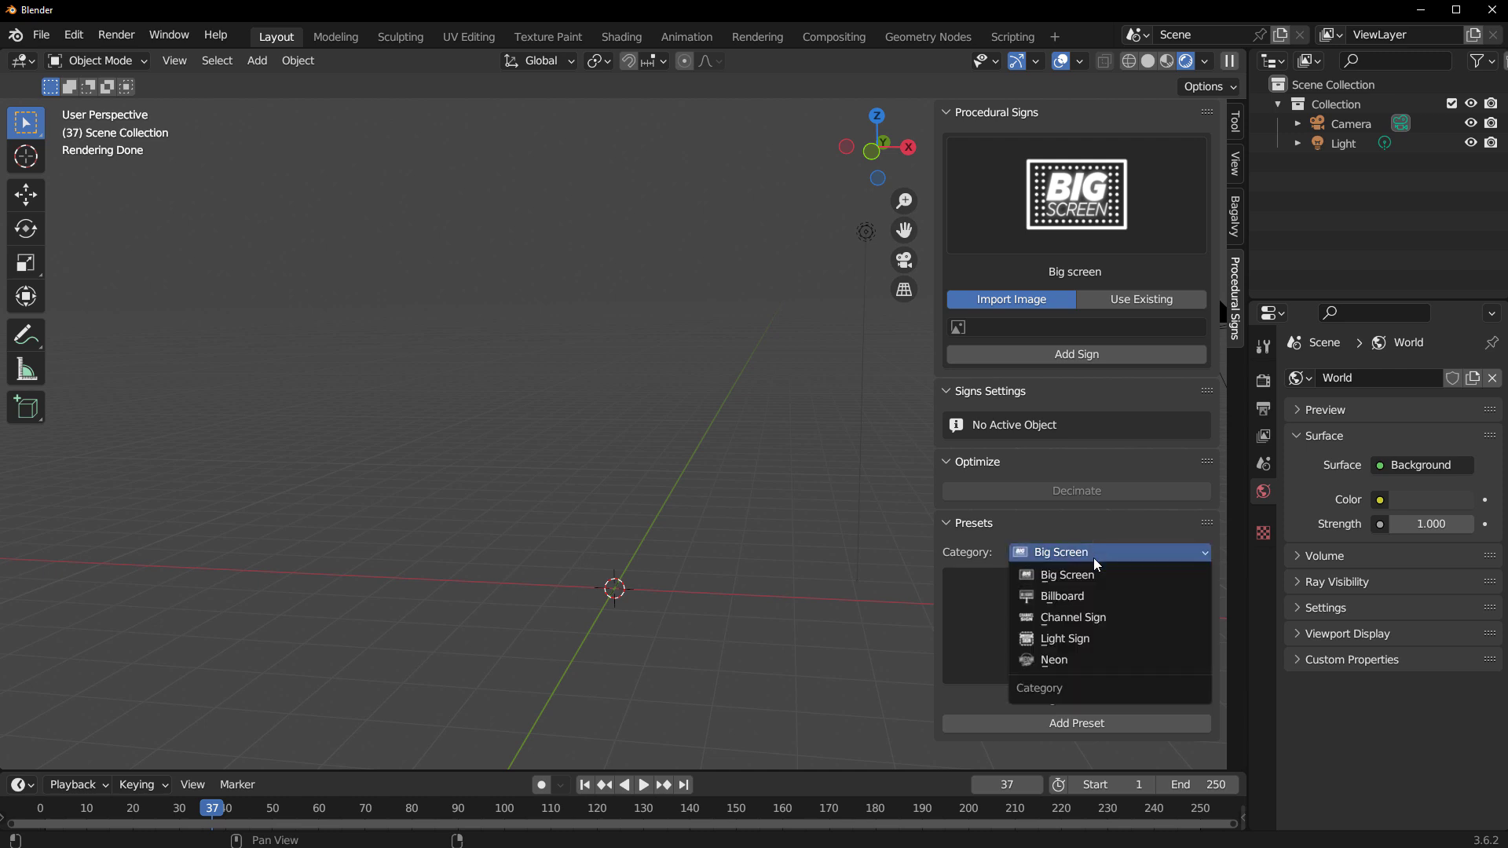
Step: Switch presets to the Billboard category and scale down the Billboard 07 sign
left_click(1081, 604)
middle_click_drag(299, 488, 166, 473)
left_click(461, 444)
scroll(429, 500, "down", 4)
middle_click_drag(429, 503, 621, 520)
mouse_move(1116, 463)
left_mouse_down()
mouse_move(1037, 463)
mouse_move(1116, 463)
left_mouse_up()
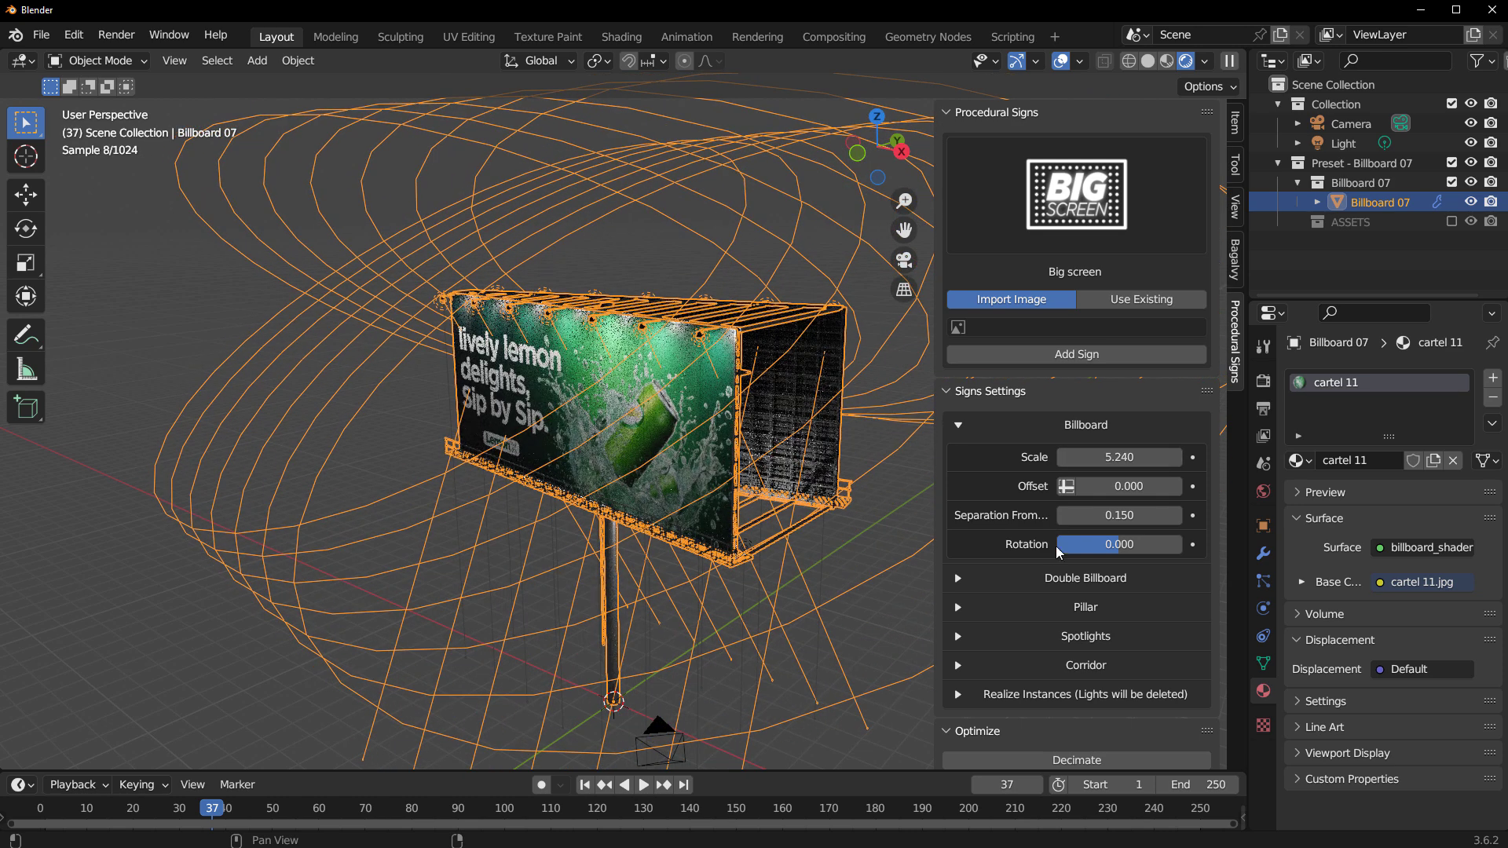
scroll(1083, 616, "down", 5)
middle_click_drag(754, 542, 812, 554)
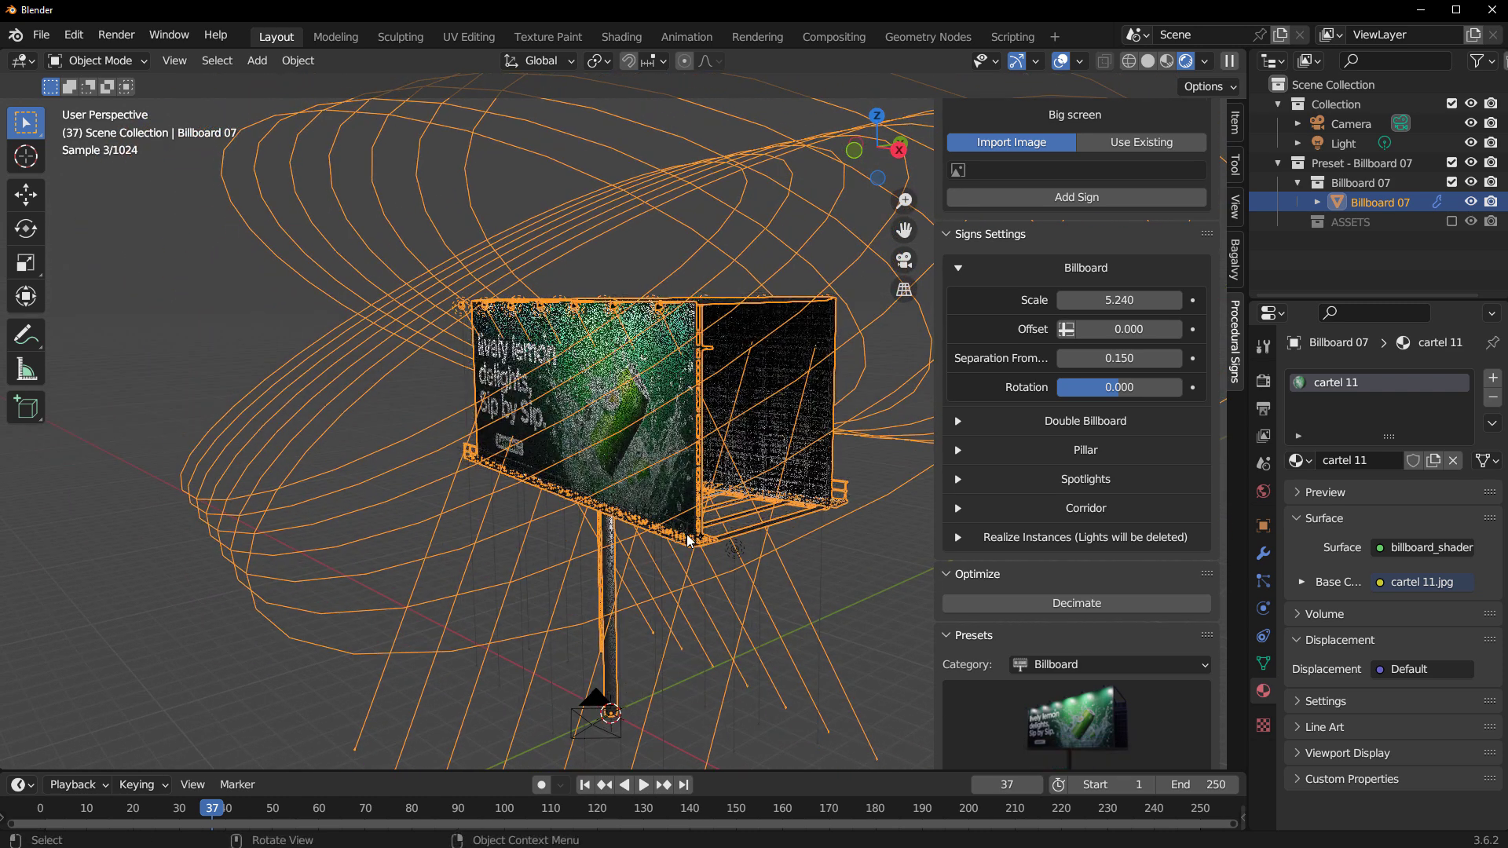
Step: Turn off the billboard's corridor railing and reveal its spotlight settings
left_click(1090, 509)
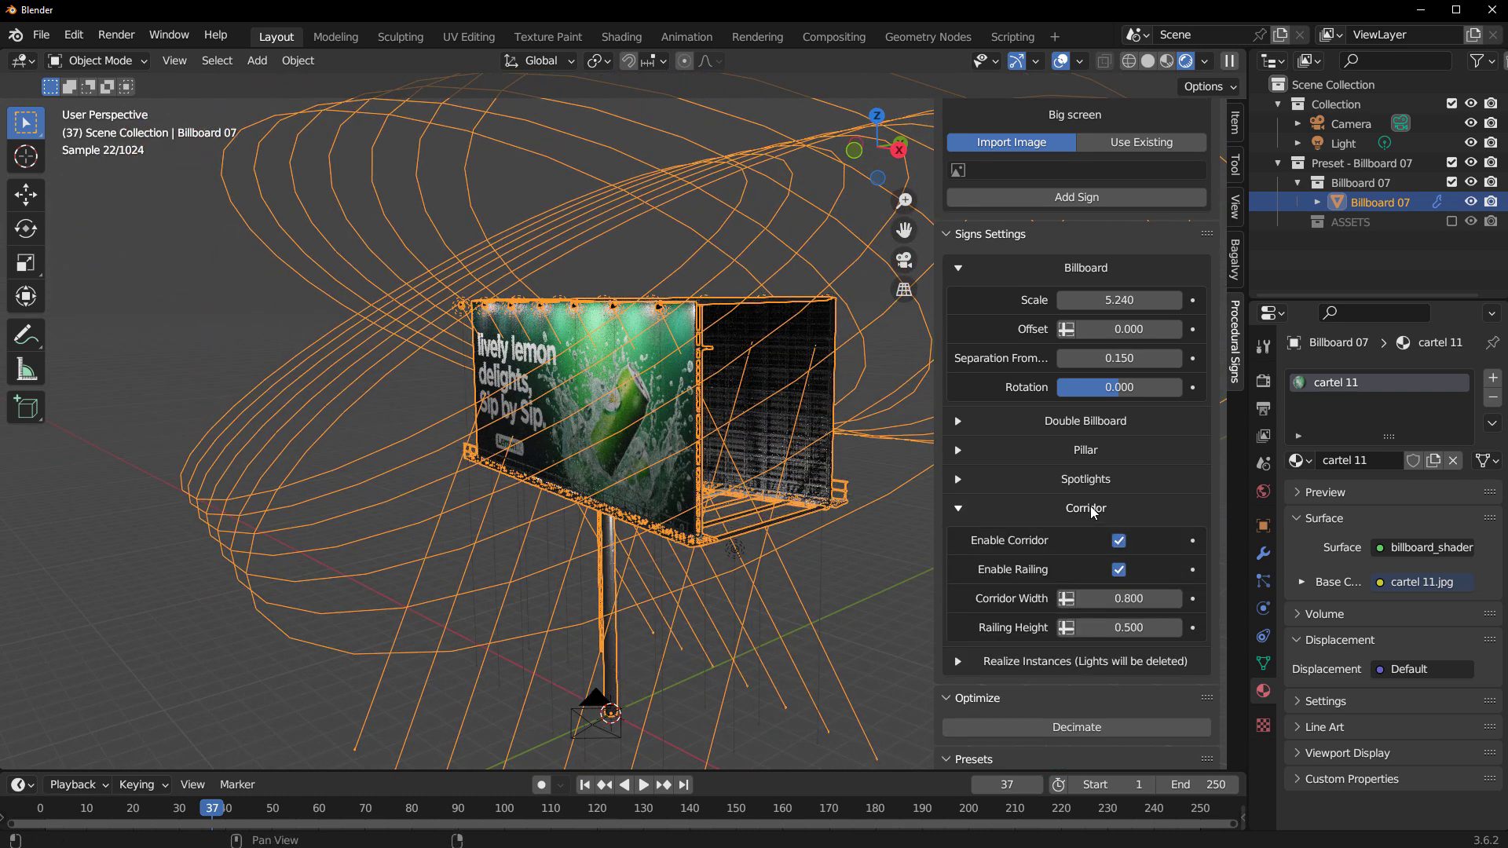
left_click(1121, 571)
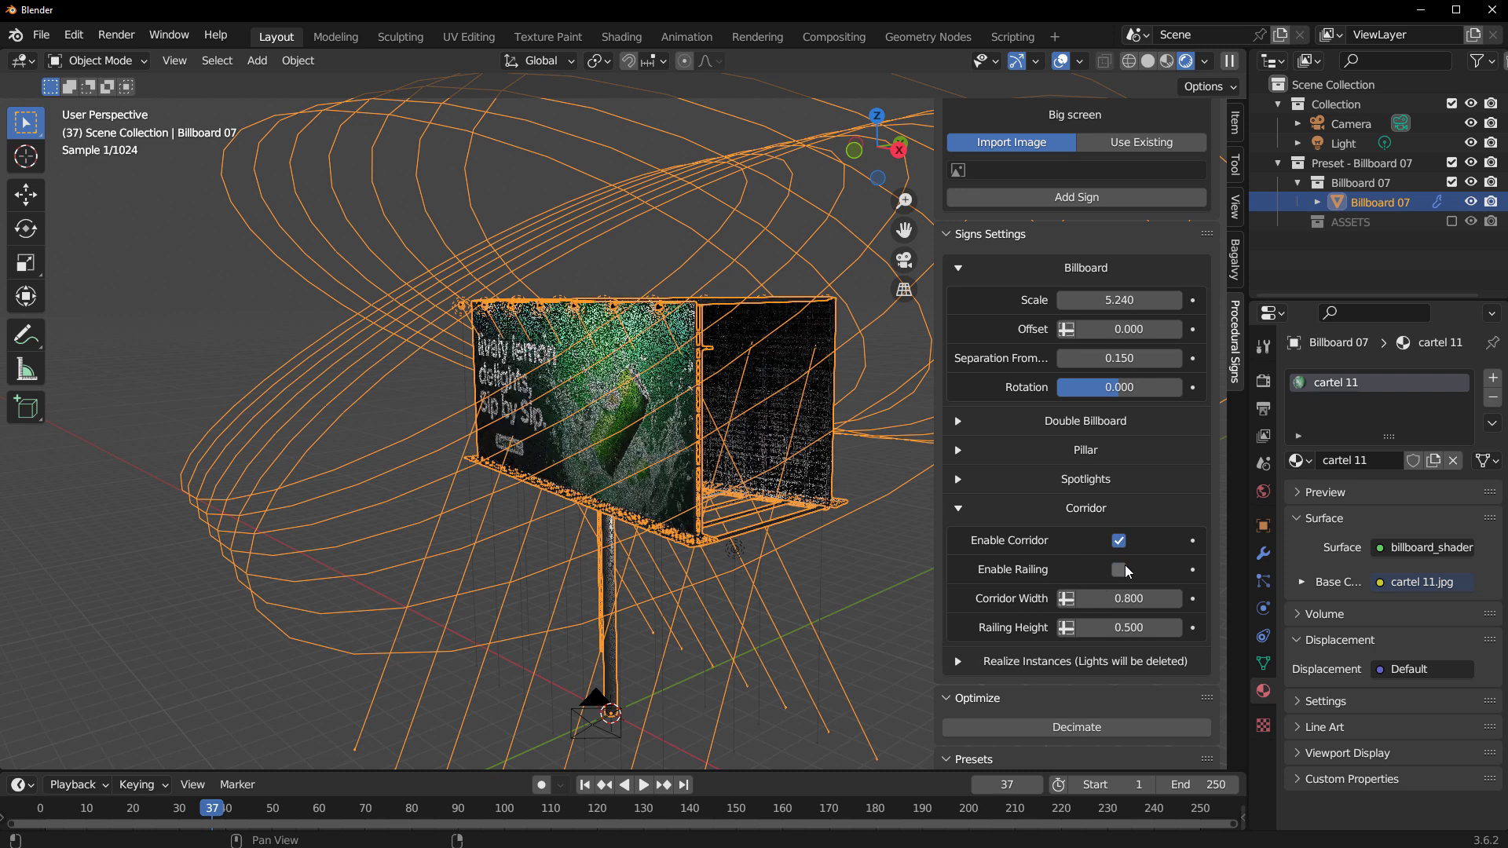
left_click(1120, 541)
left_click(1074, 481)
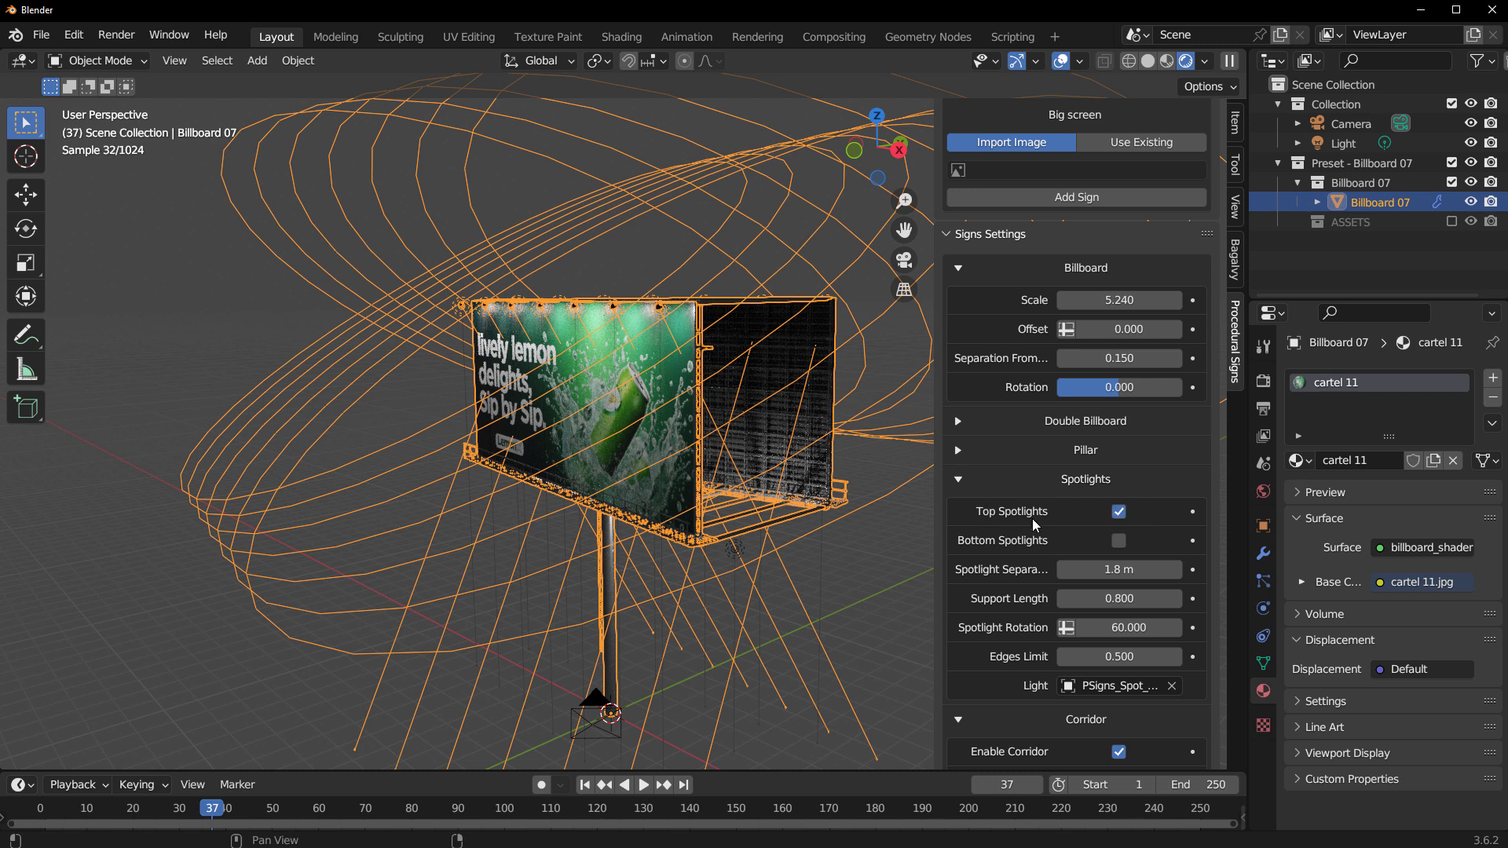
scroll(567, 427, "up", 5)
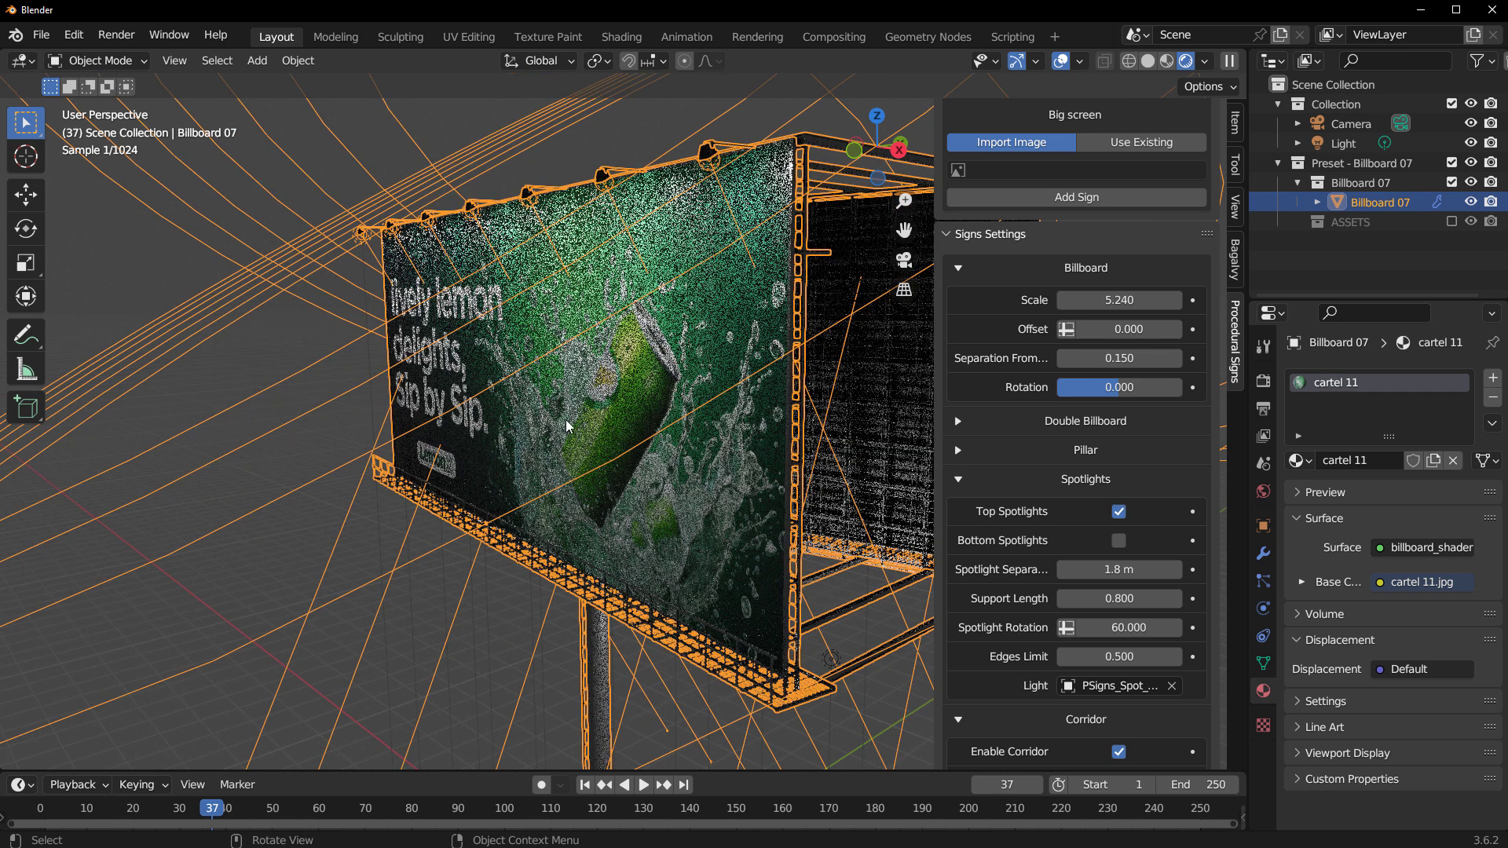
Step: Hide overlays and add bottom spotlights, comparing with the top spotlights toggled off and on
left_click(283, 526)
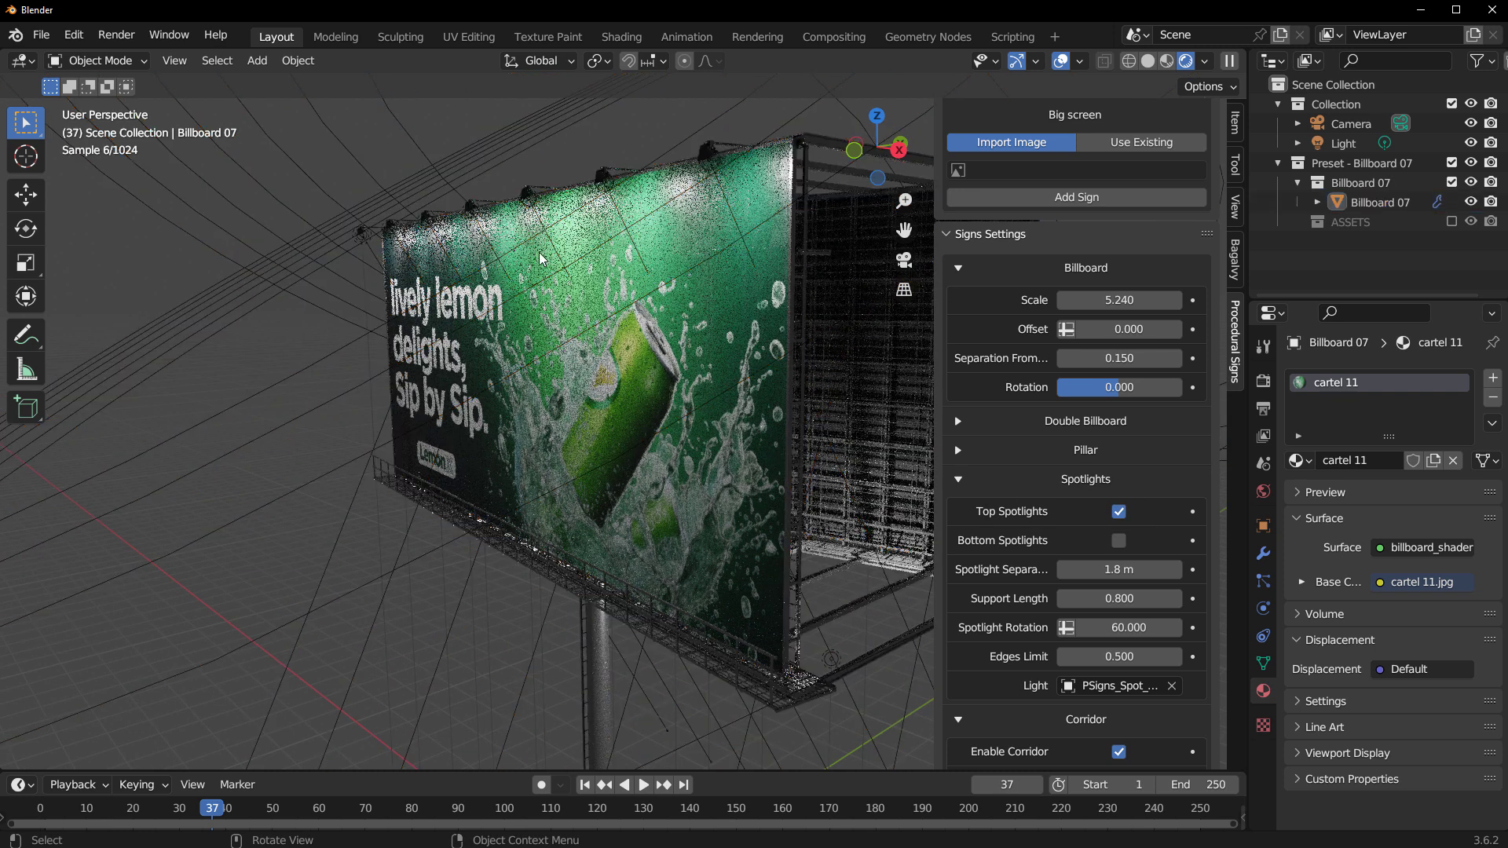
left_click(1059, 63)
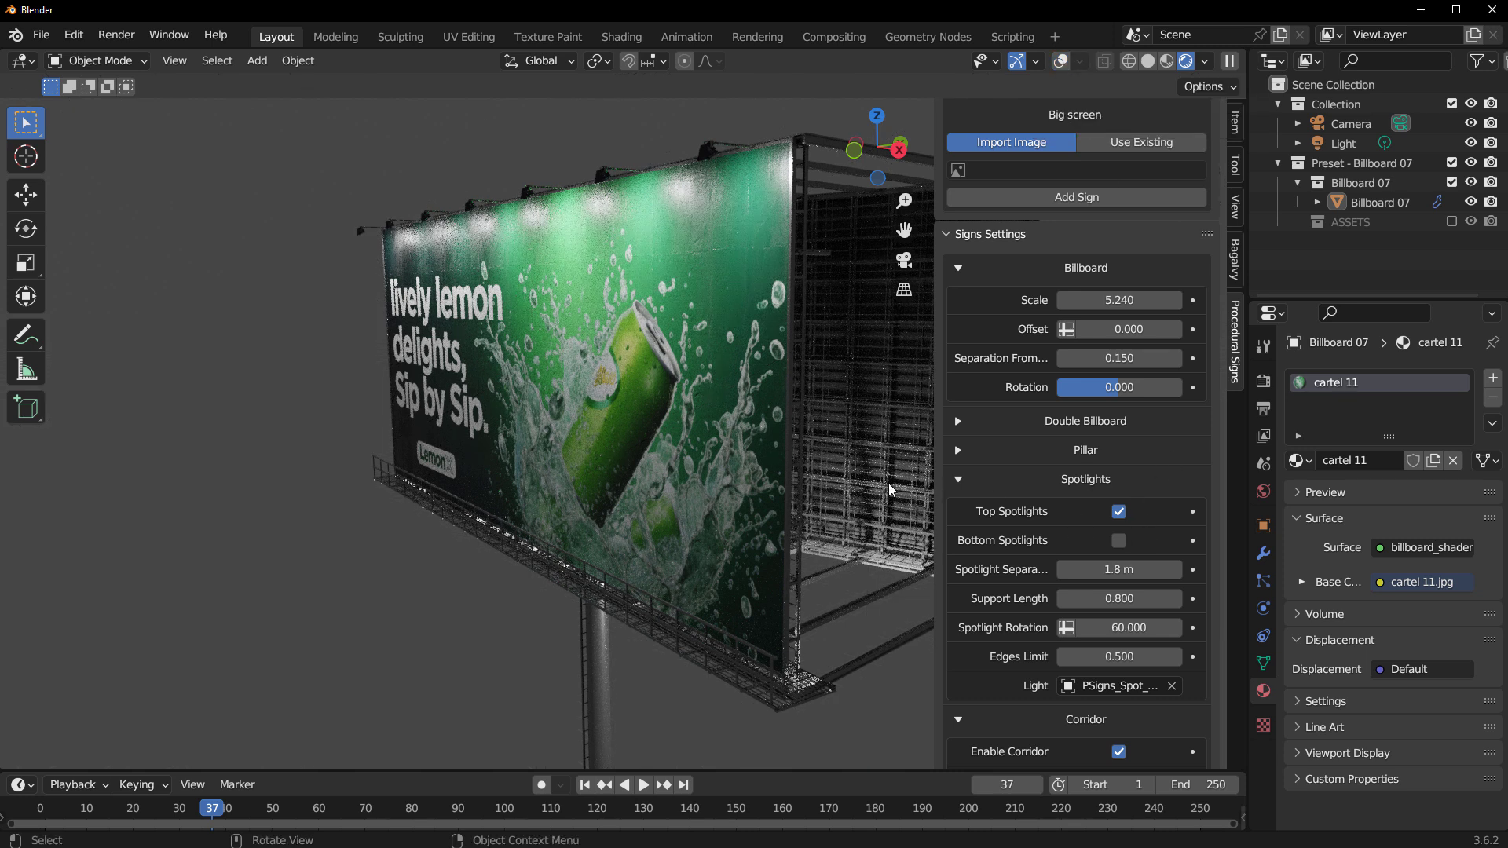
left_click(1123, 545)
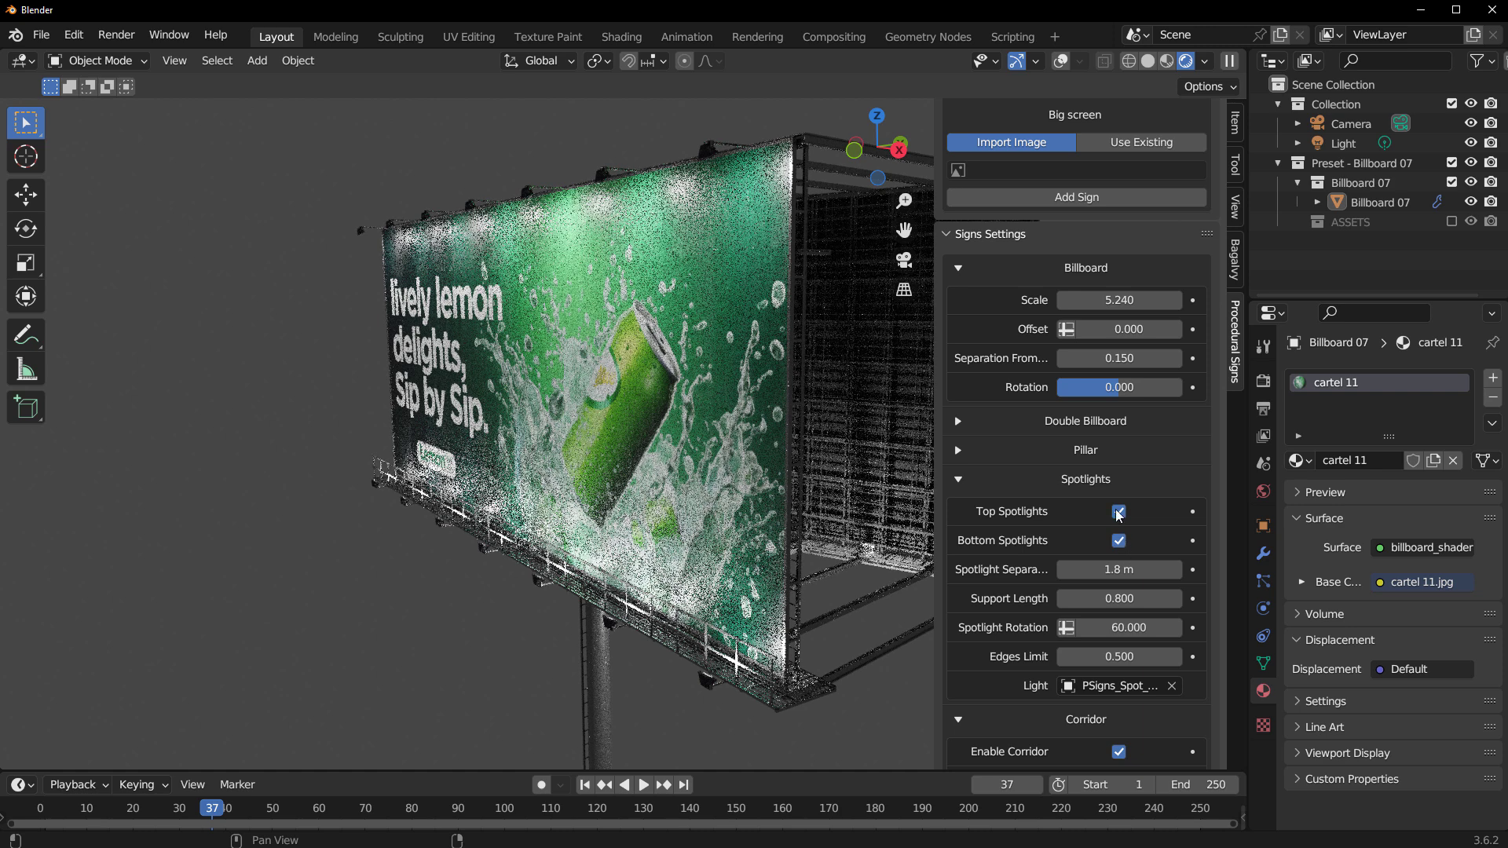
left_click(1119, 512)
left_click(1120, 512)
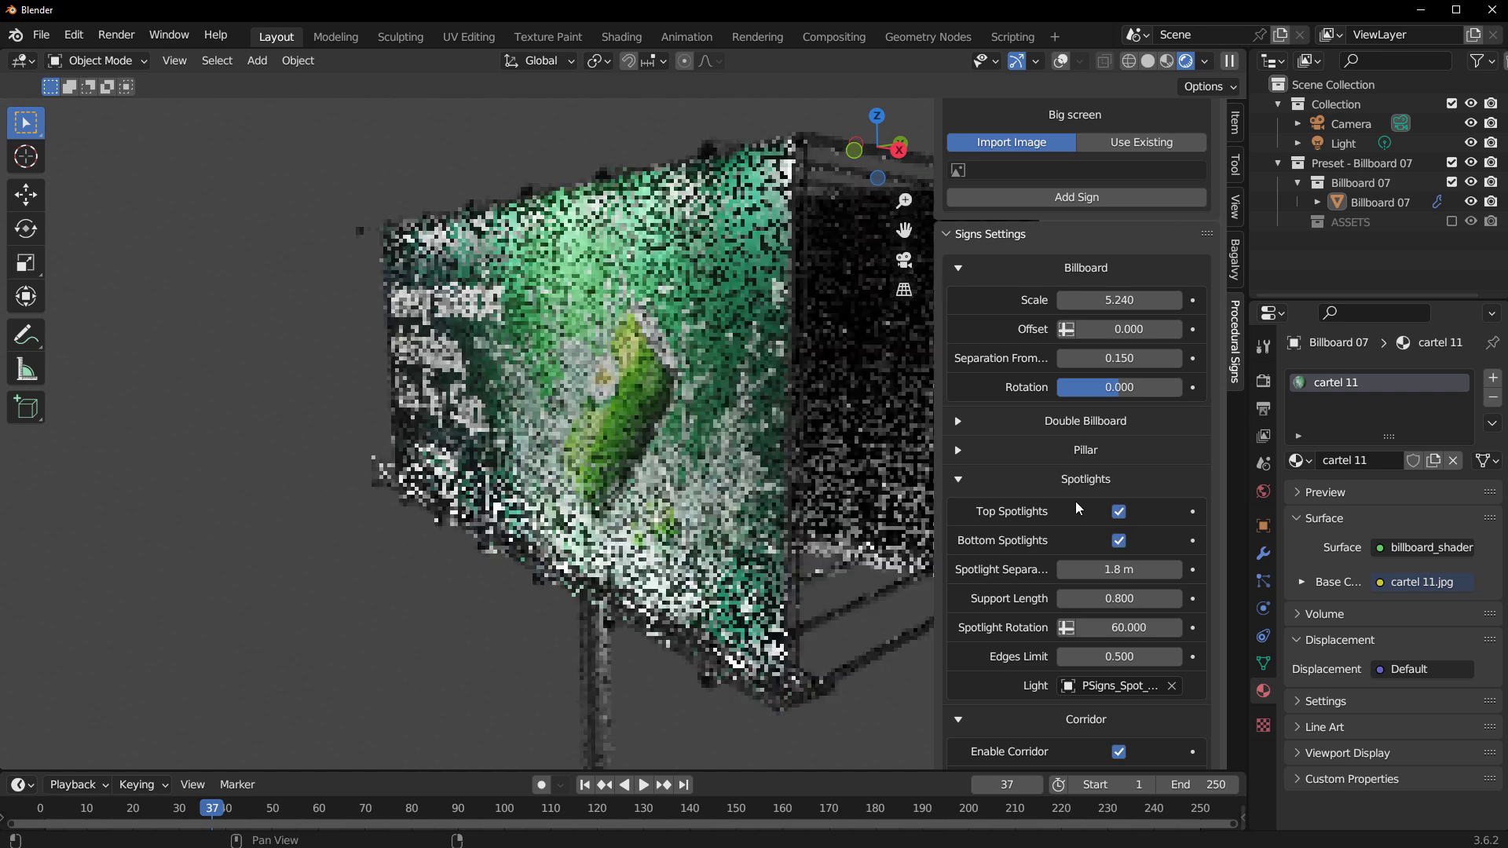
Step: Expand the pillar settings, select the billboard and bring up the Neon preset gallery
left_click(1070, 449)
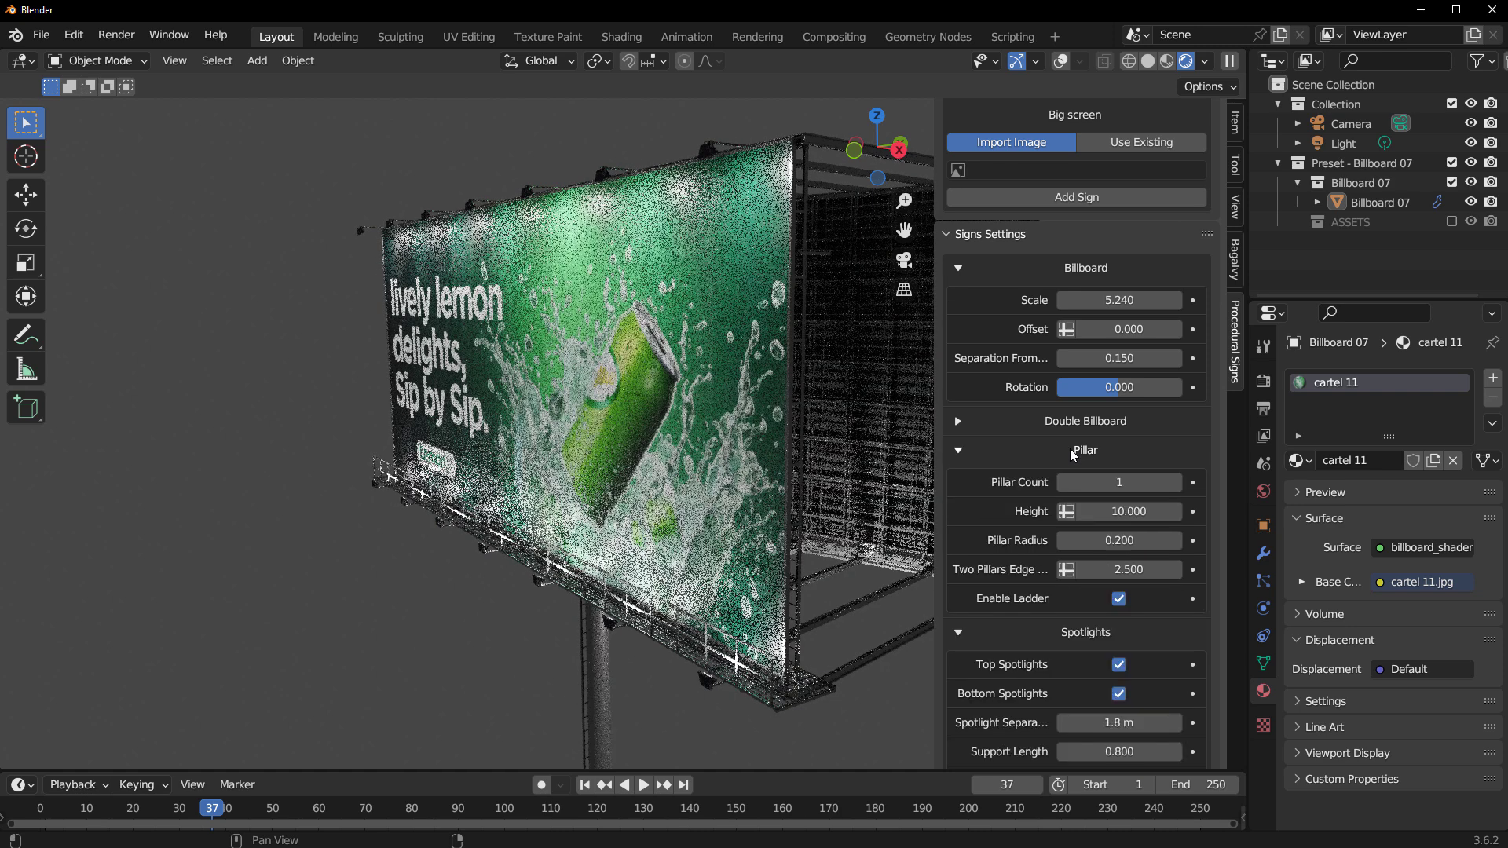
left_click(651, 539)
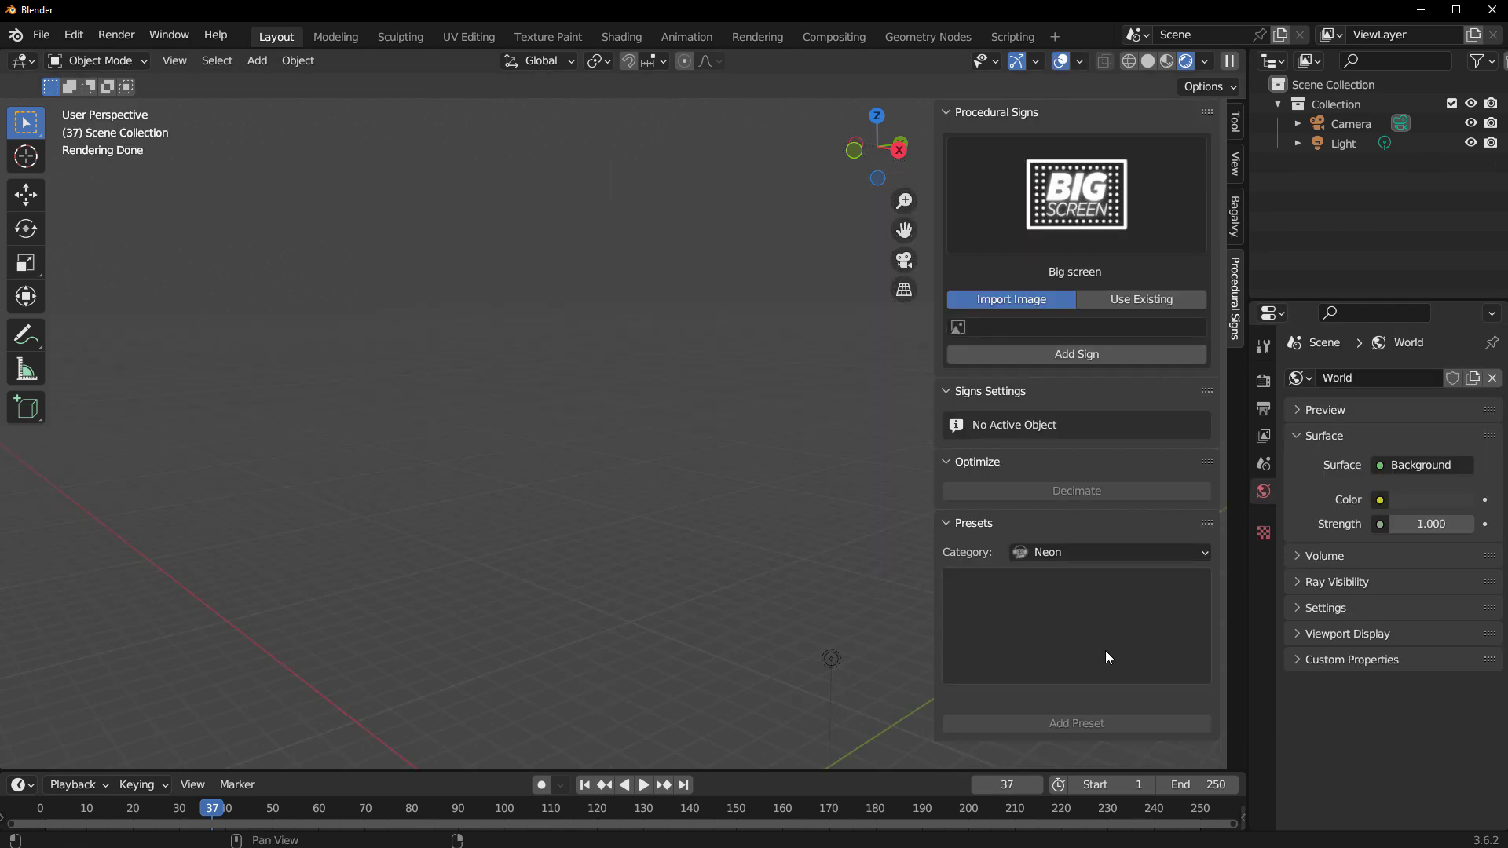
left_click(1102, 648)
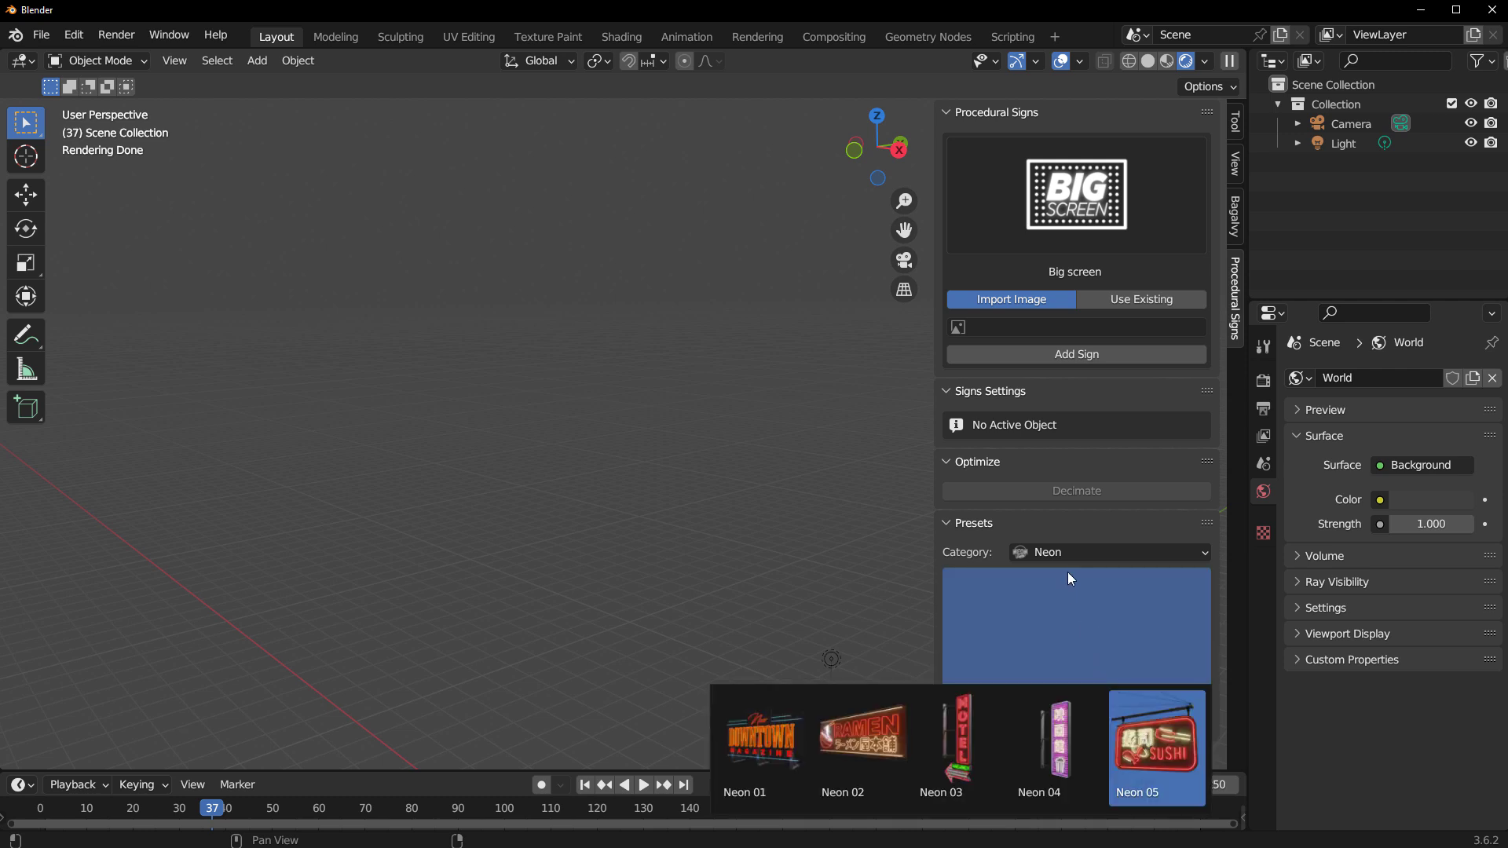
Step: Add the Neon 05 sushi sign and play its flicker animation
left_click(1157, 746)
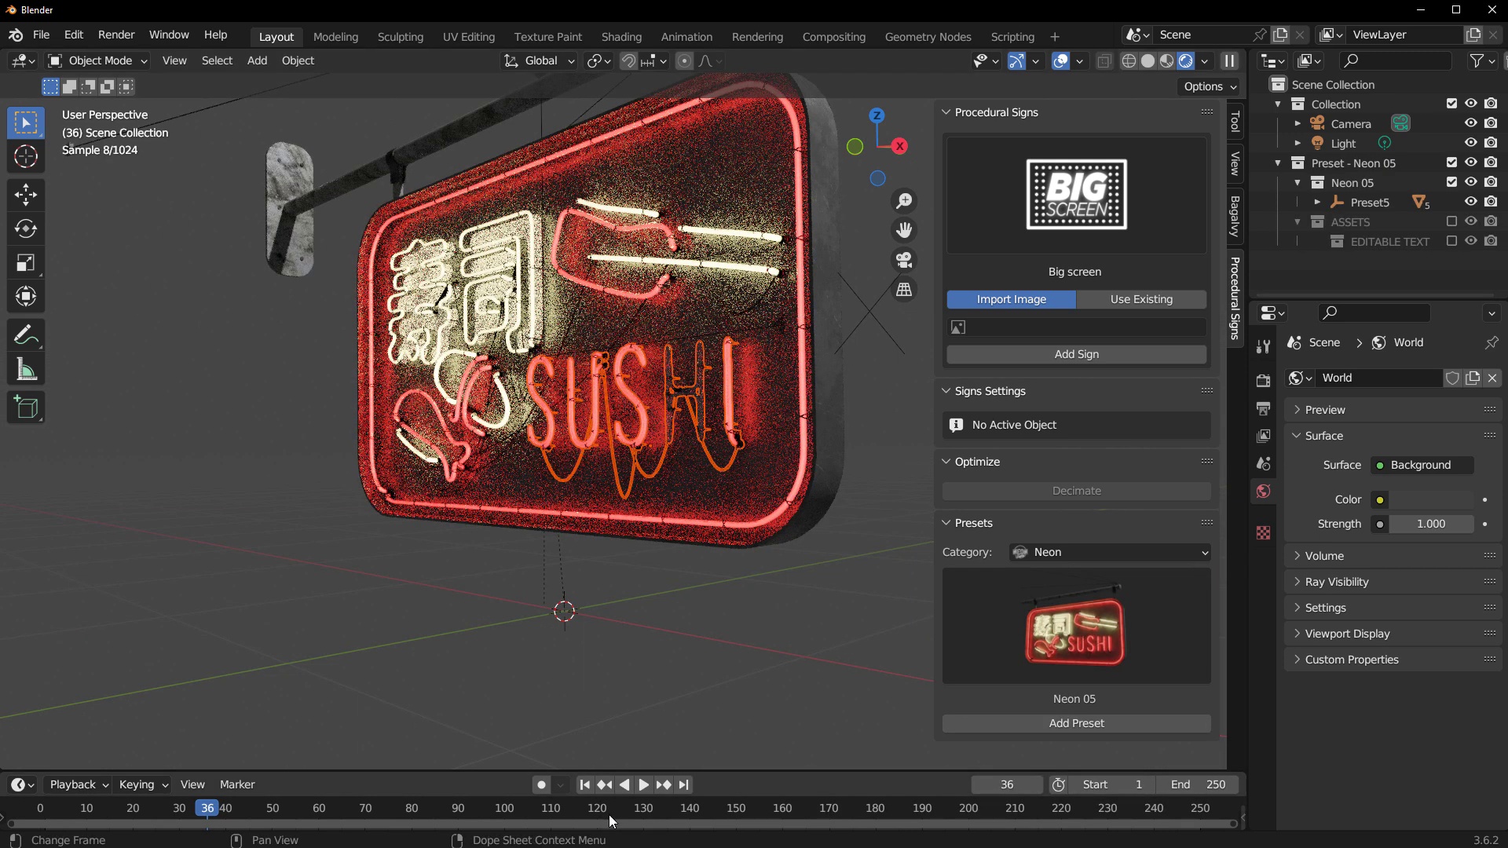
left_click(644, 785)
middle_click_drag(562, 640, 621, 636)
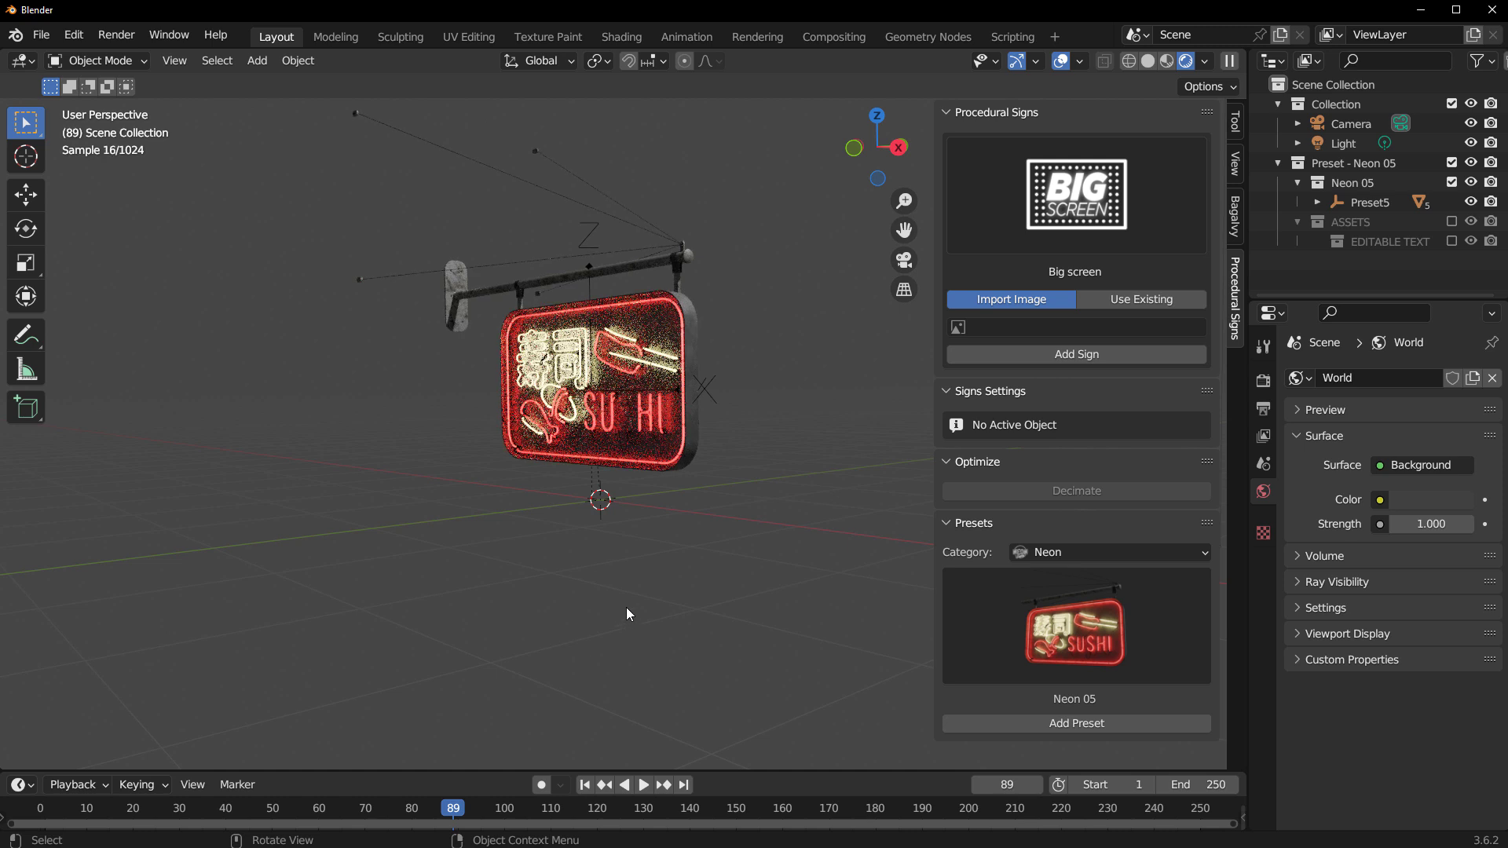
left_click(1276, 163)
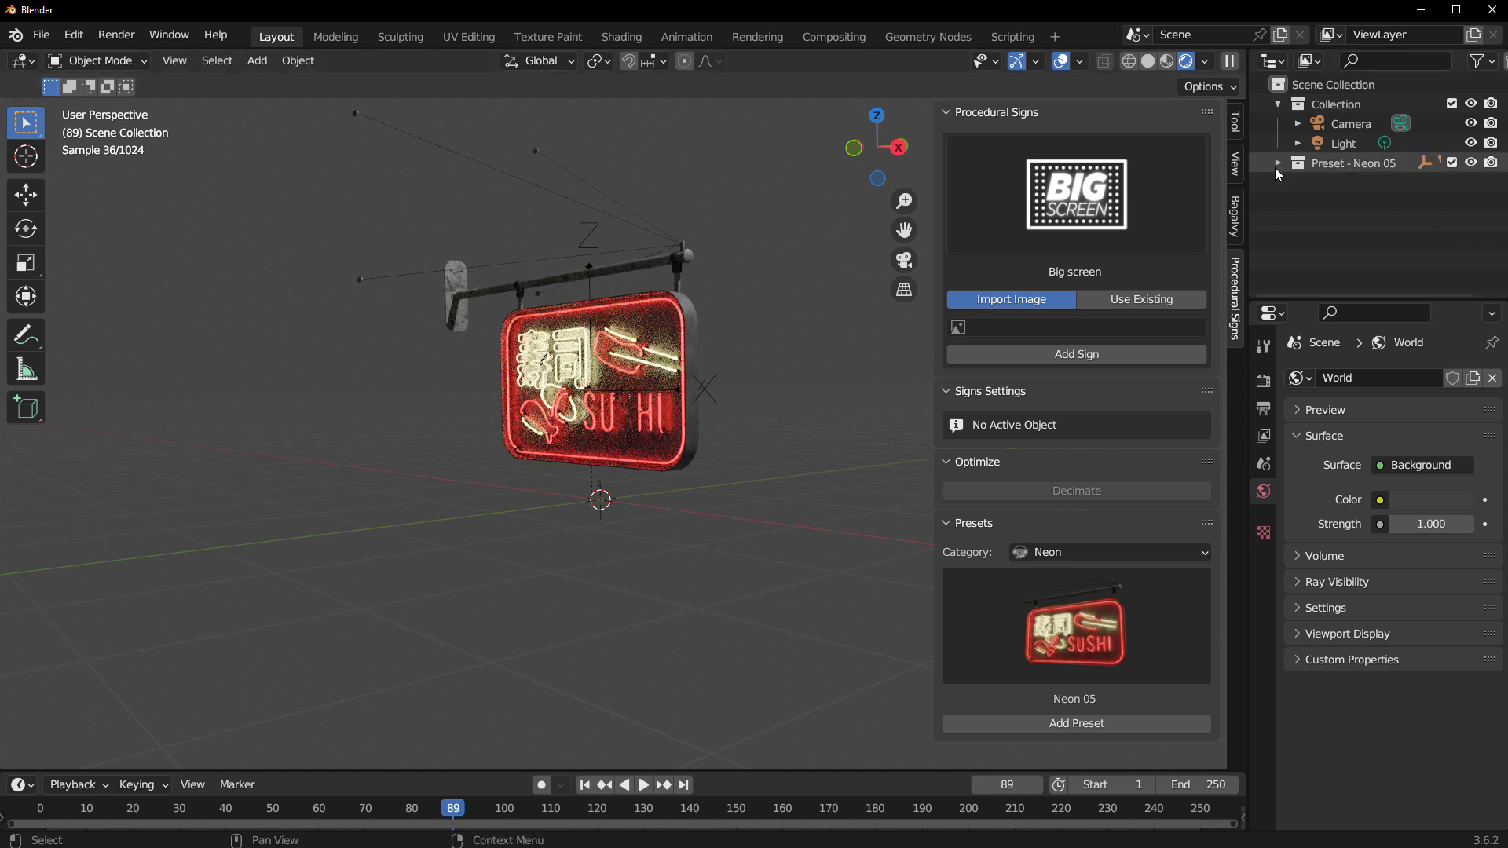
Step: Inspect the sushi lettering, design and frame wires, then delete the Neon 05 collection
left_click(597, 399)
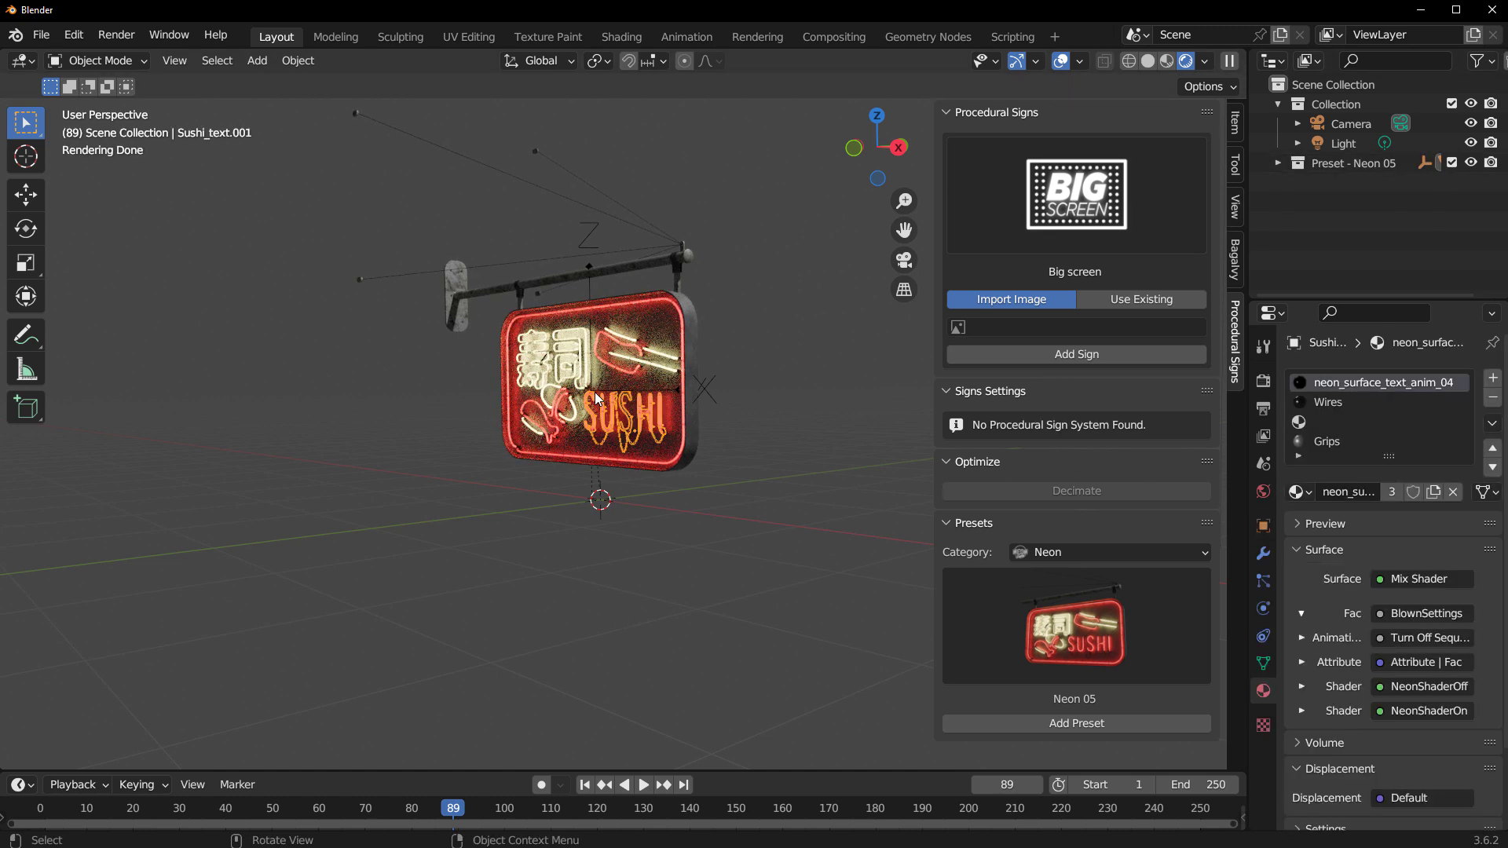
left_click(591, 312)
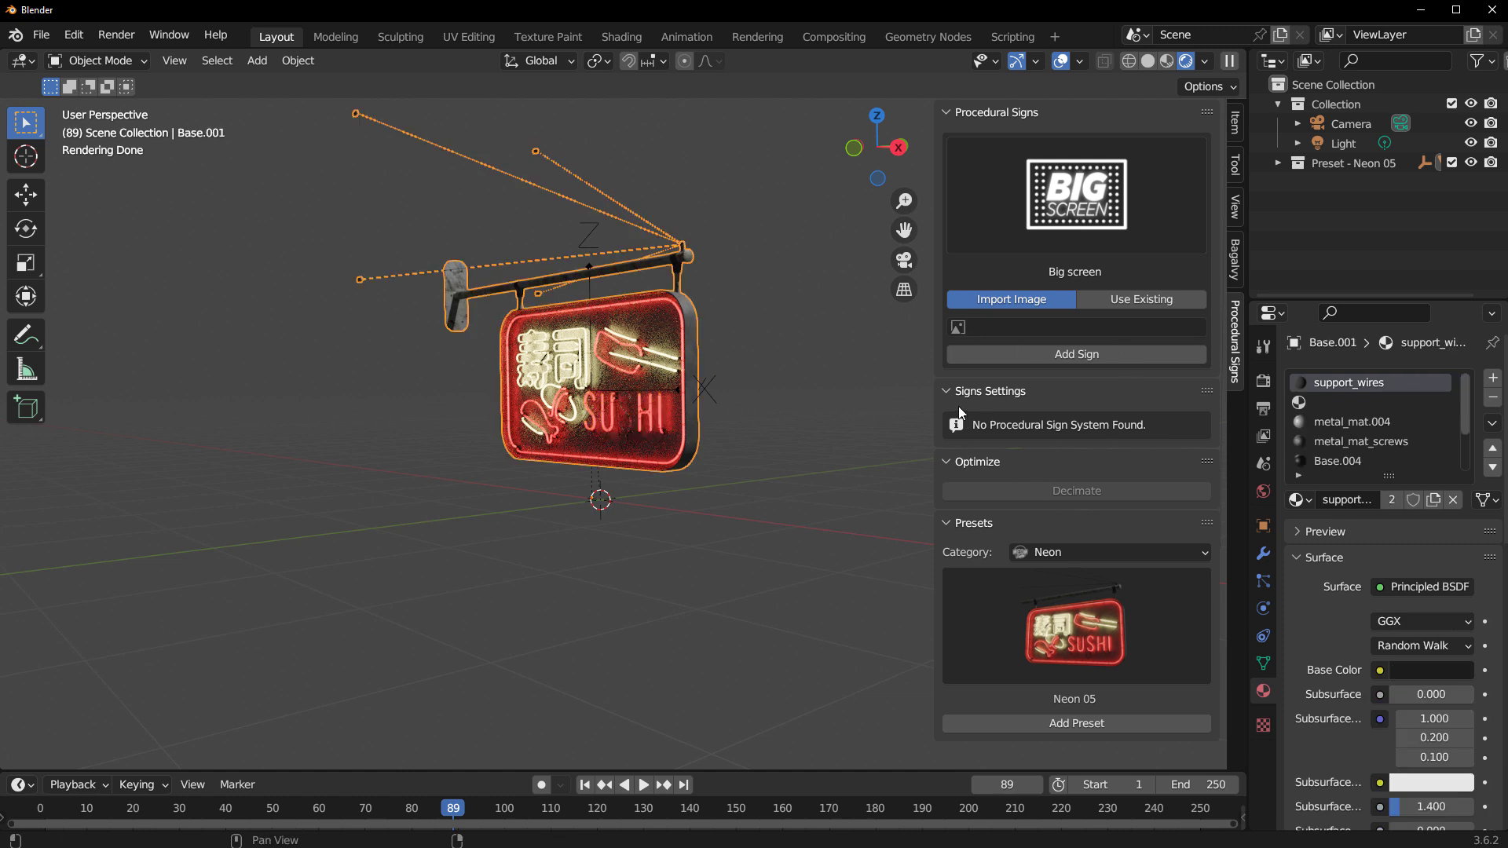
left_click(569, 396)
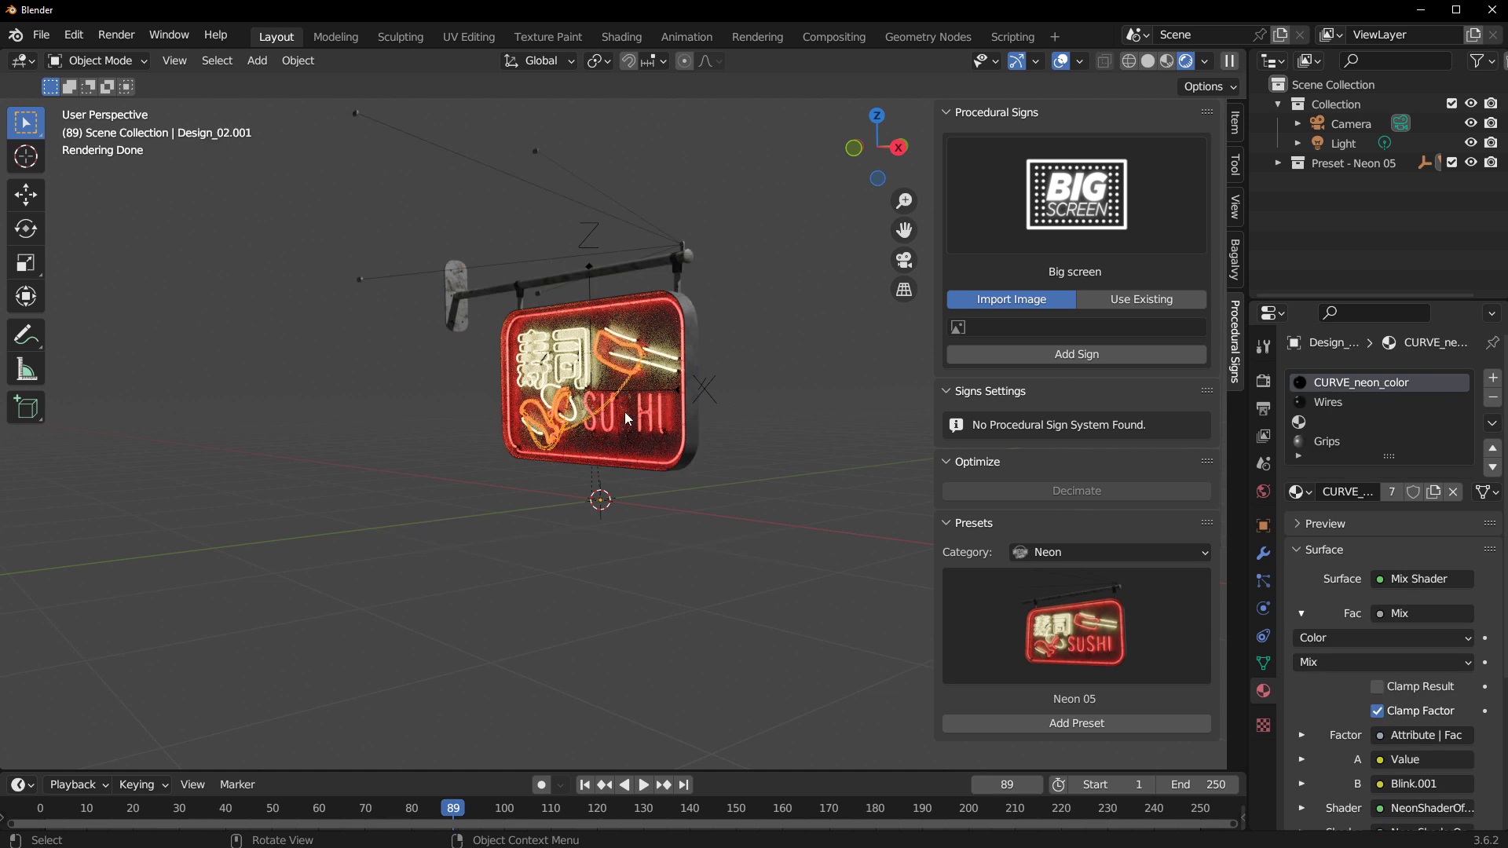
left_click(592, 375)
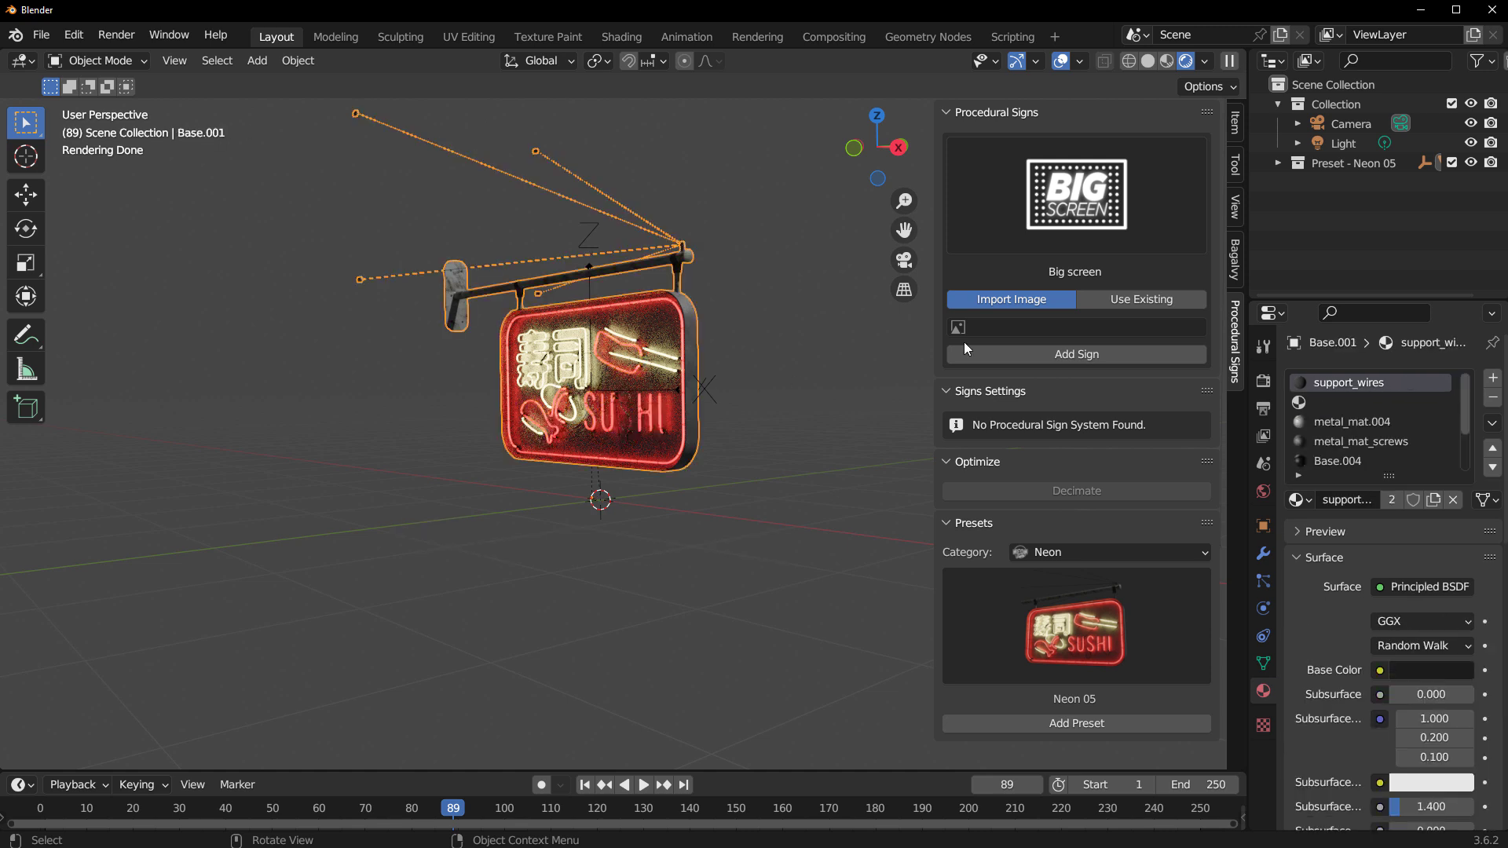
right_click(1352, 167)
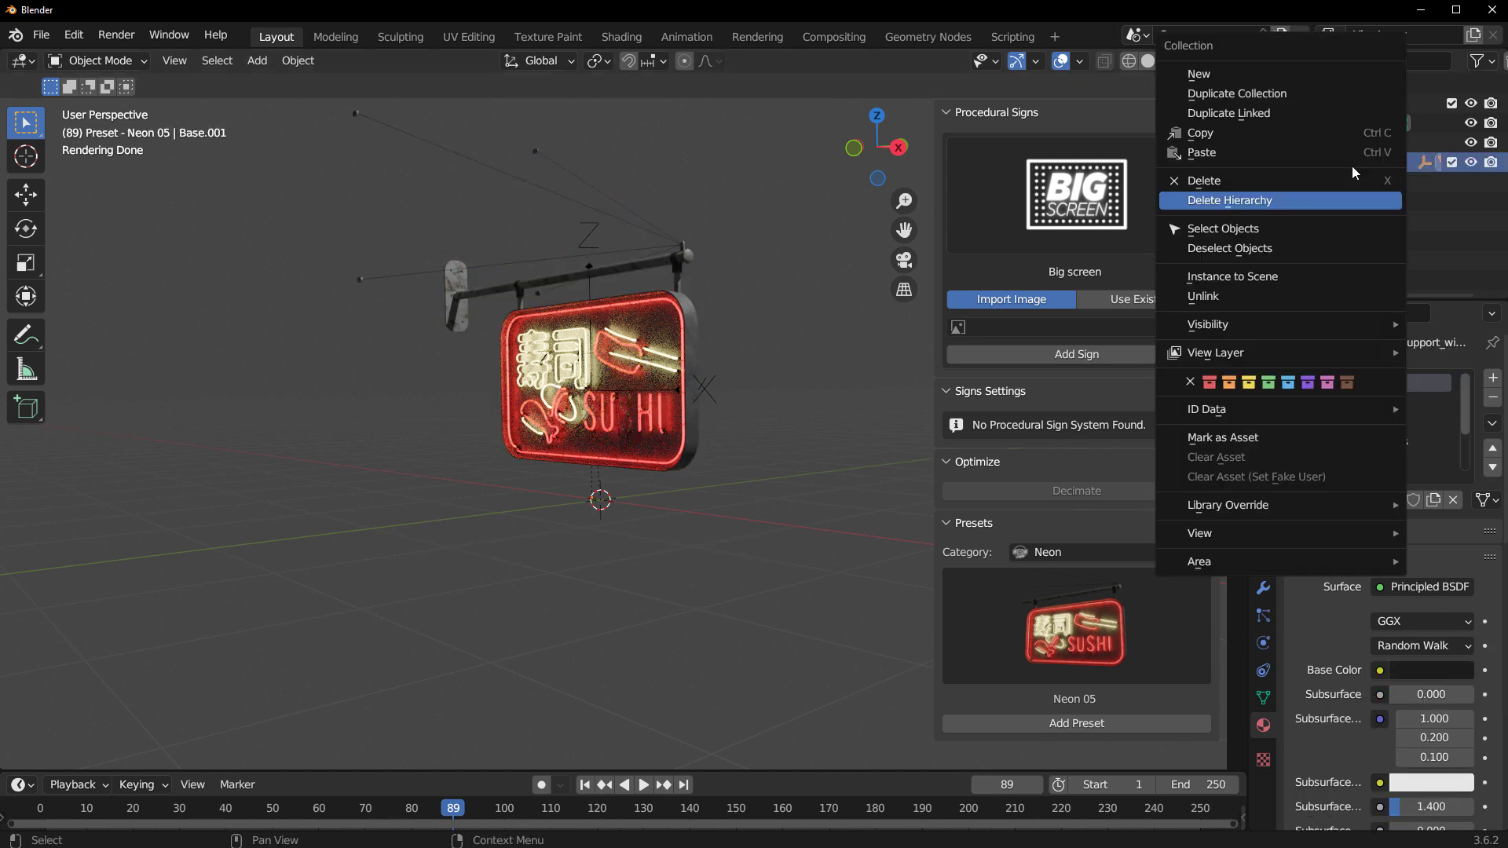
left_click(1268, 200)
left_click(1053, 195)
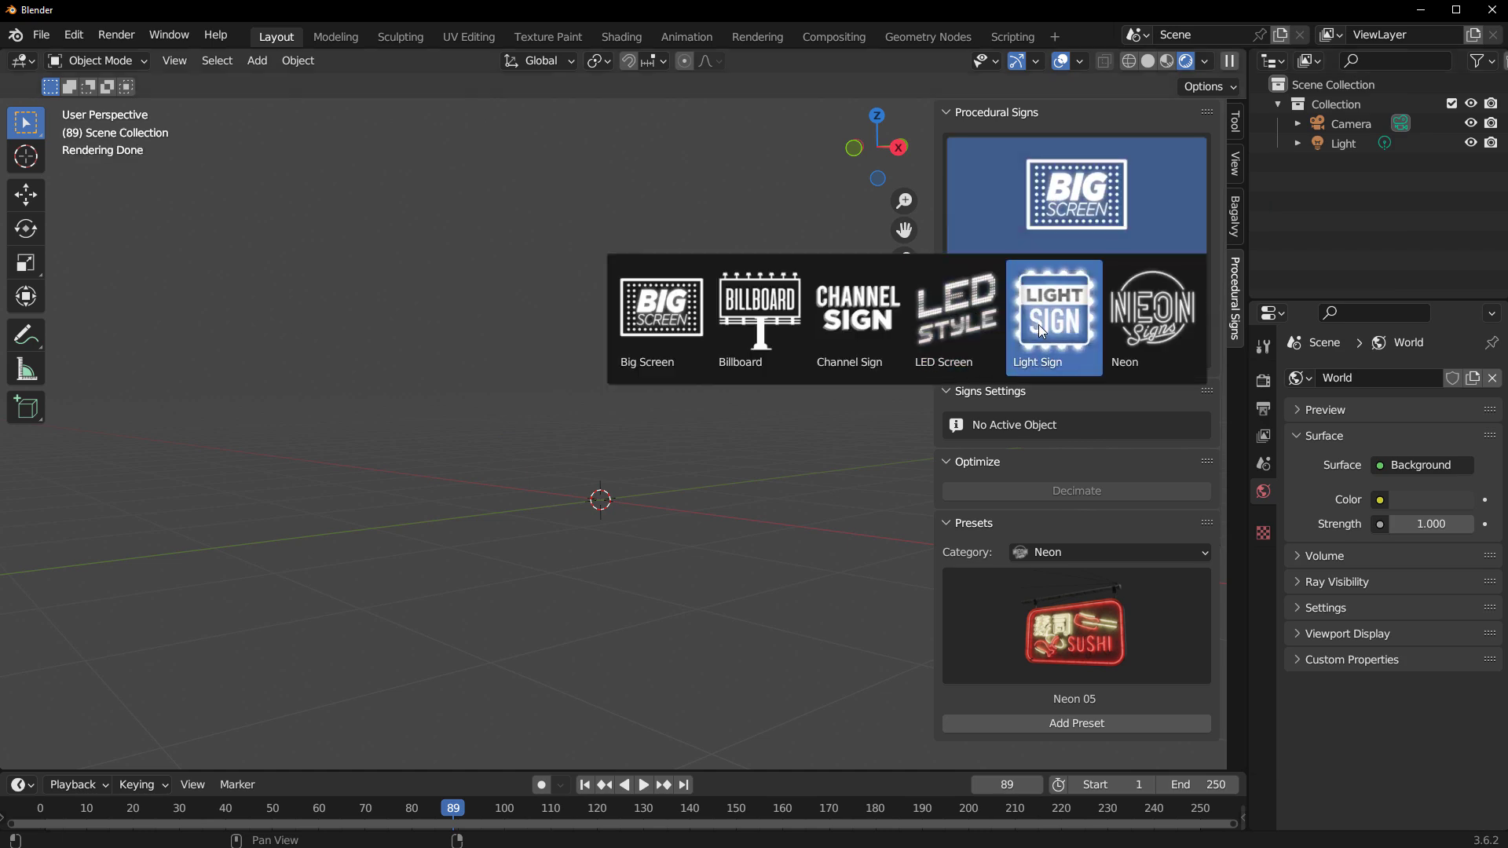
Step: Add a Neon sign and change its text to 'Blender'
left_click(1144, 318)
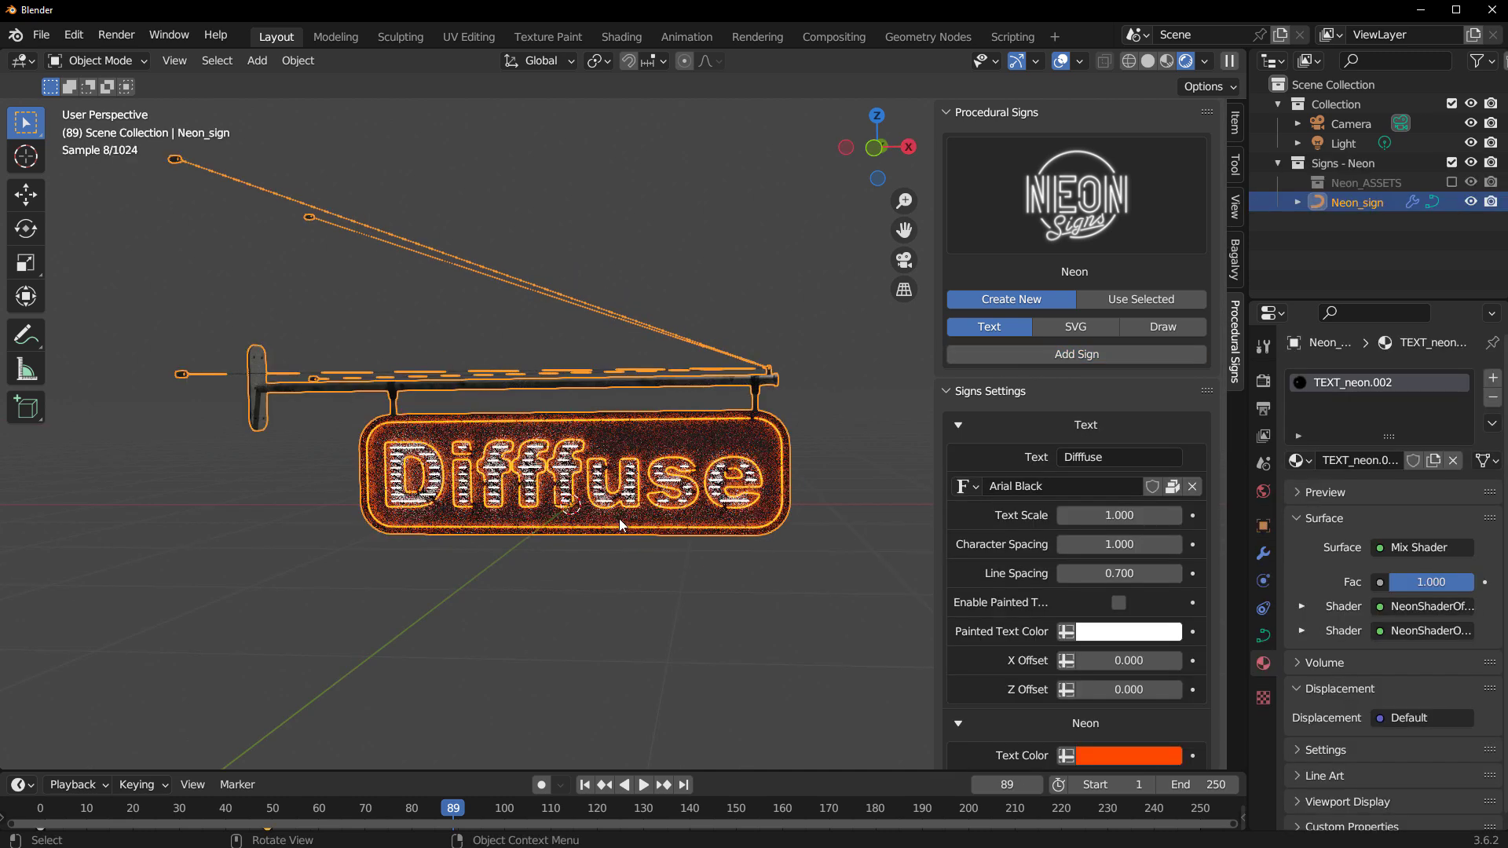
scroll(621, 511, "up", 3)
left_click(1134, 457)
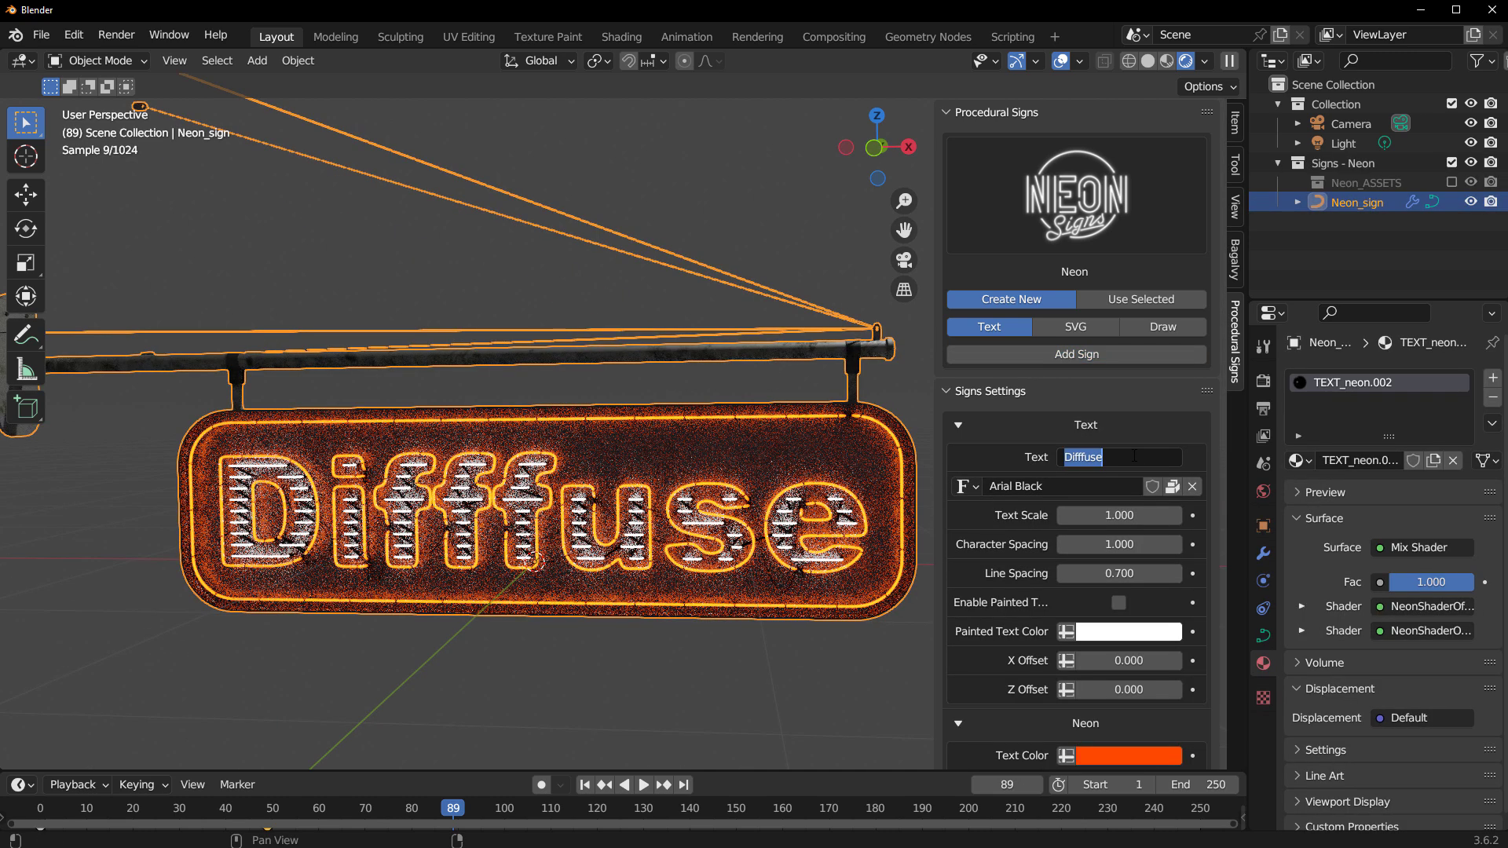
type("Blender")
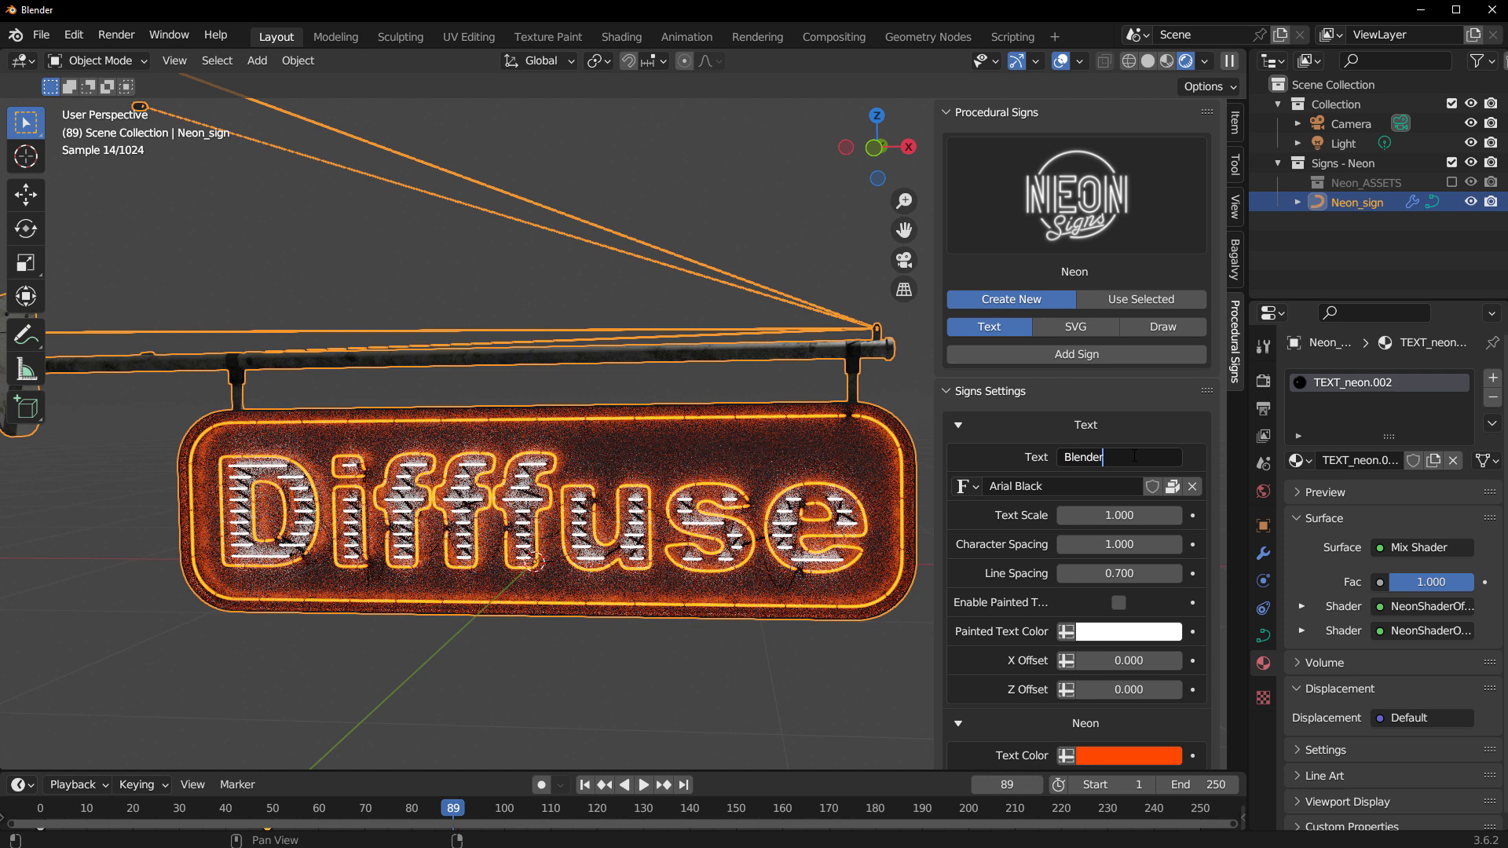
key("Return")
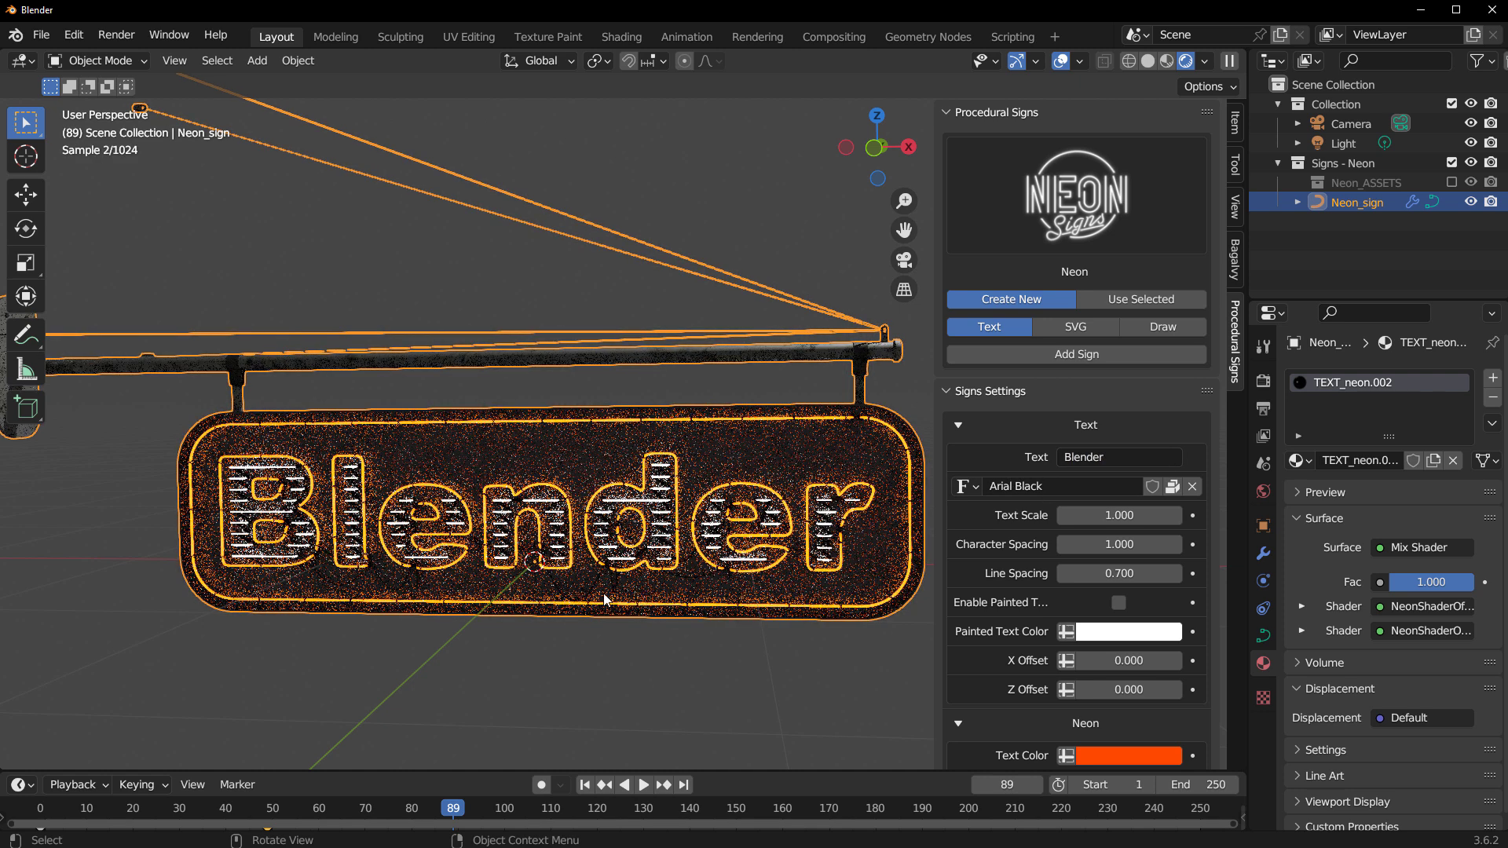
Step: Try 126 interior lines, undo back to 5, and set the neon radius to 0.03 m
scroll(1057, 542, "down", 10)
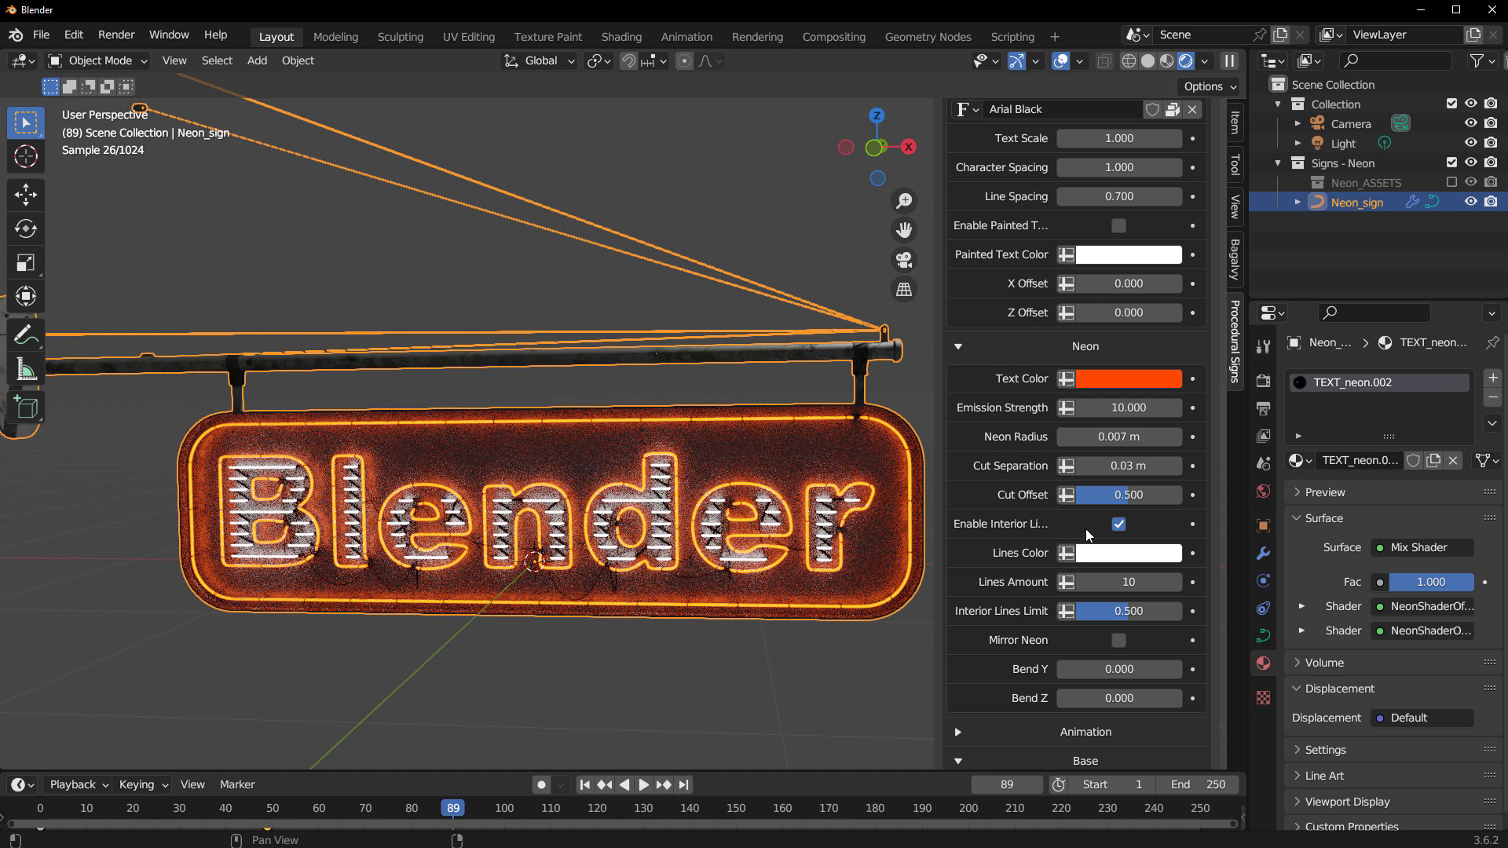
scroll(1094, 538, "down", 4)
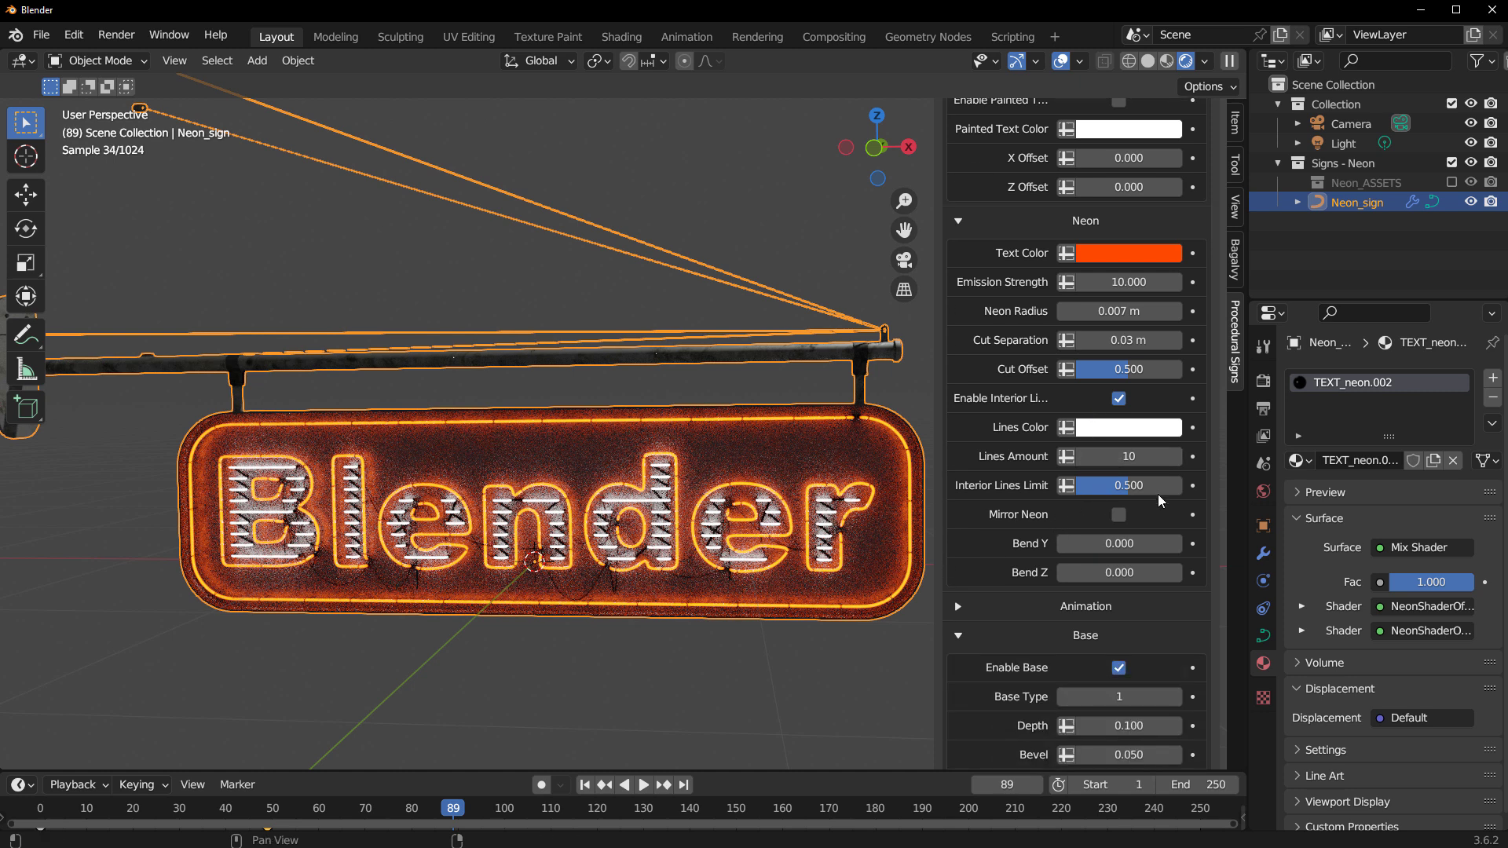
left_click_drag(1126, 456, 1190, 456)
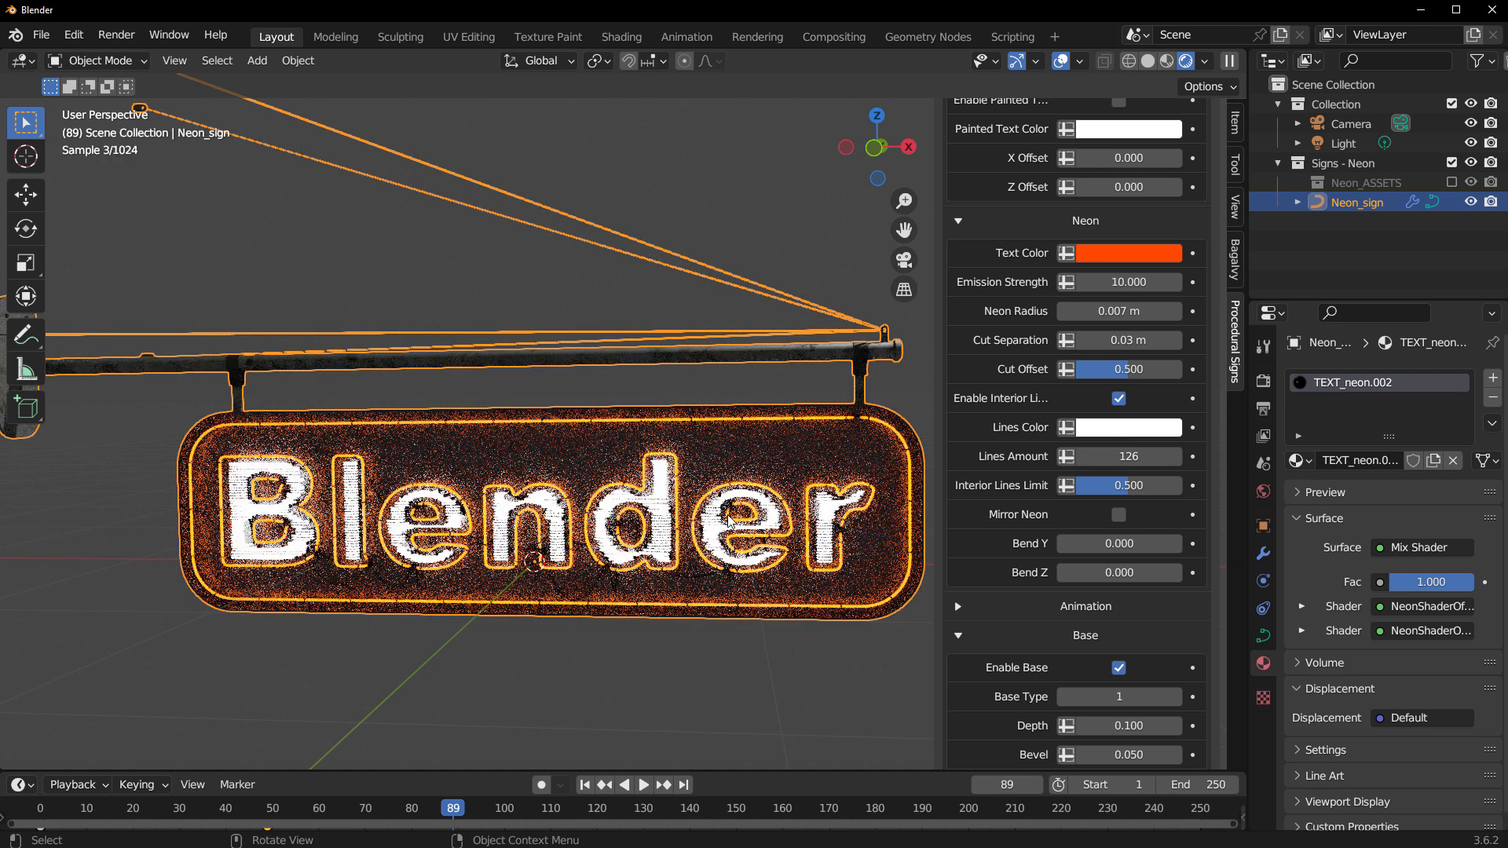
key("ctrl+z")
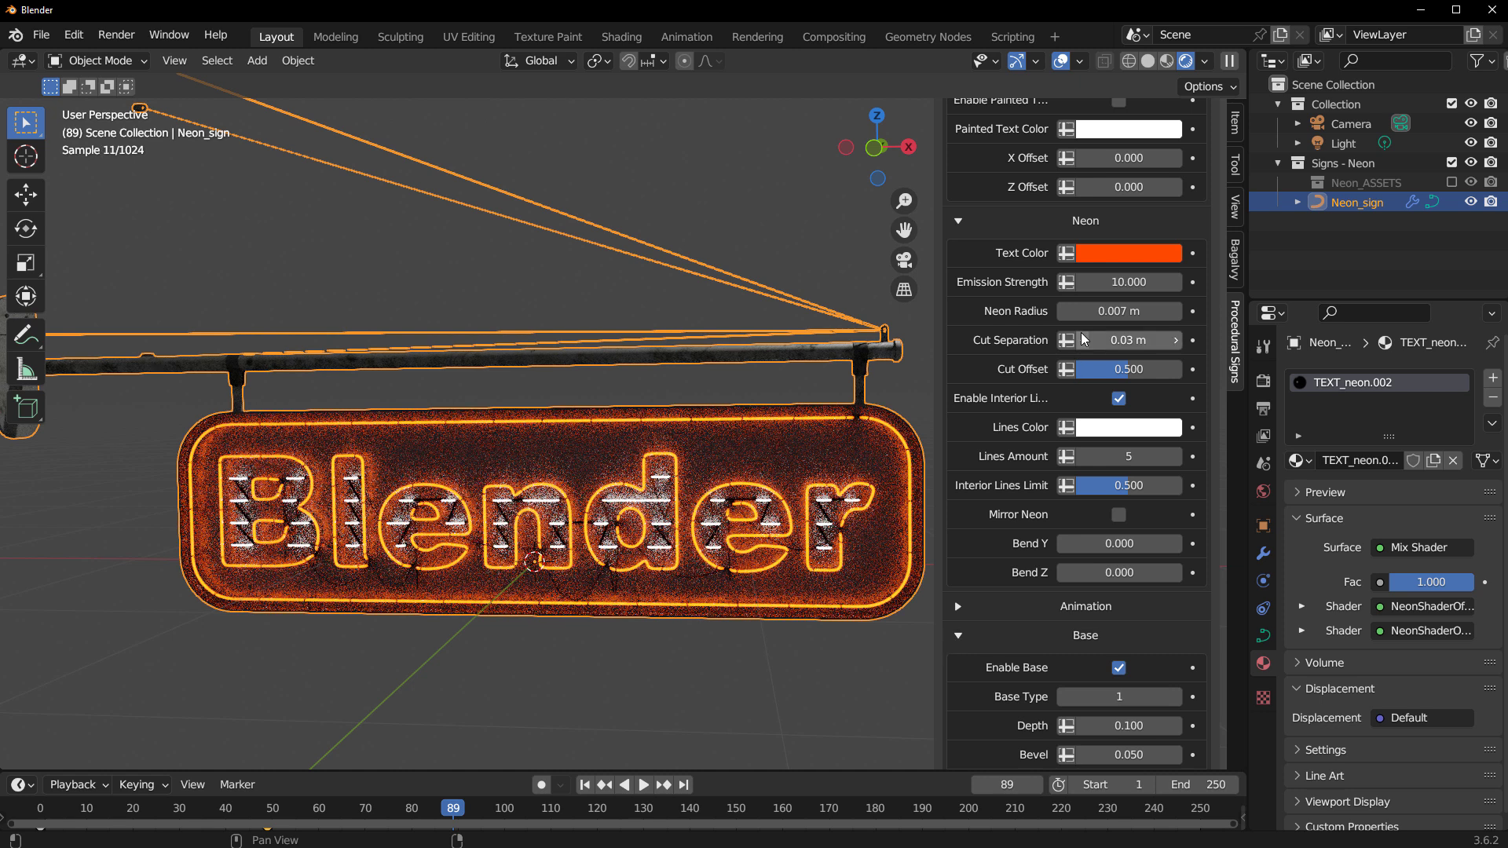
left_click_drag(1102, 311, 1147, 311)
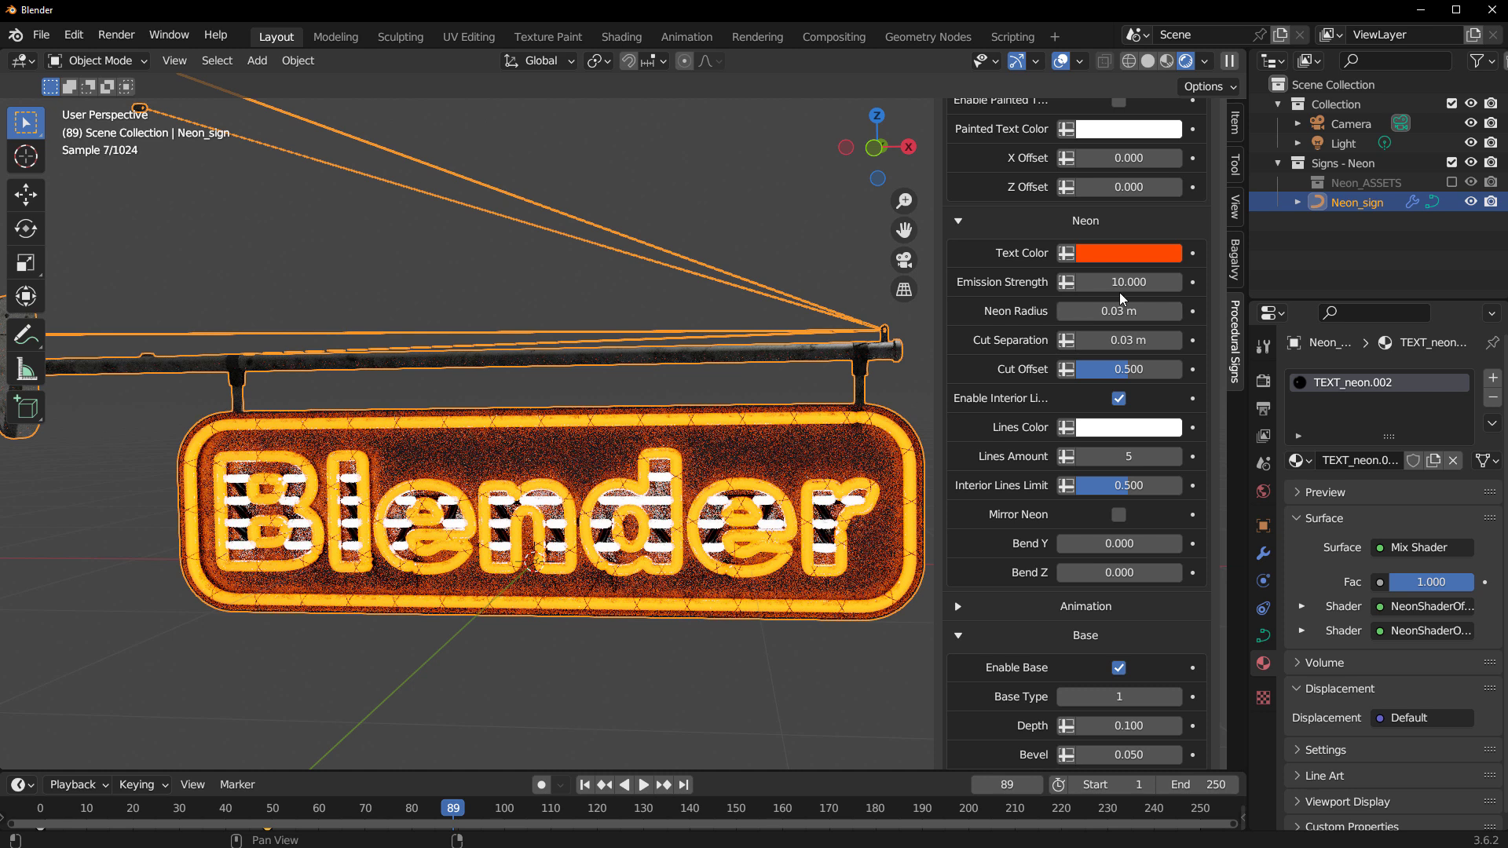
Step: Switch to solid shading, orbit close around the neon tubes, then expand the animation settings
left_click(1148, 61)
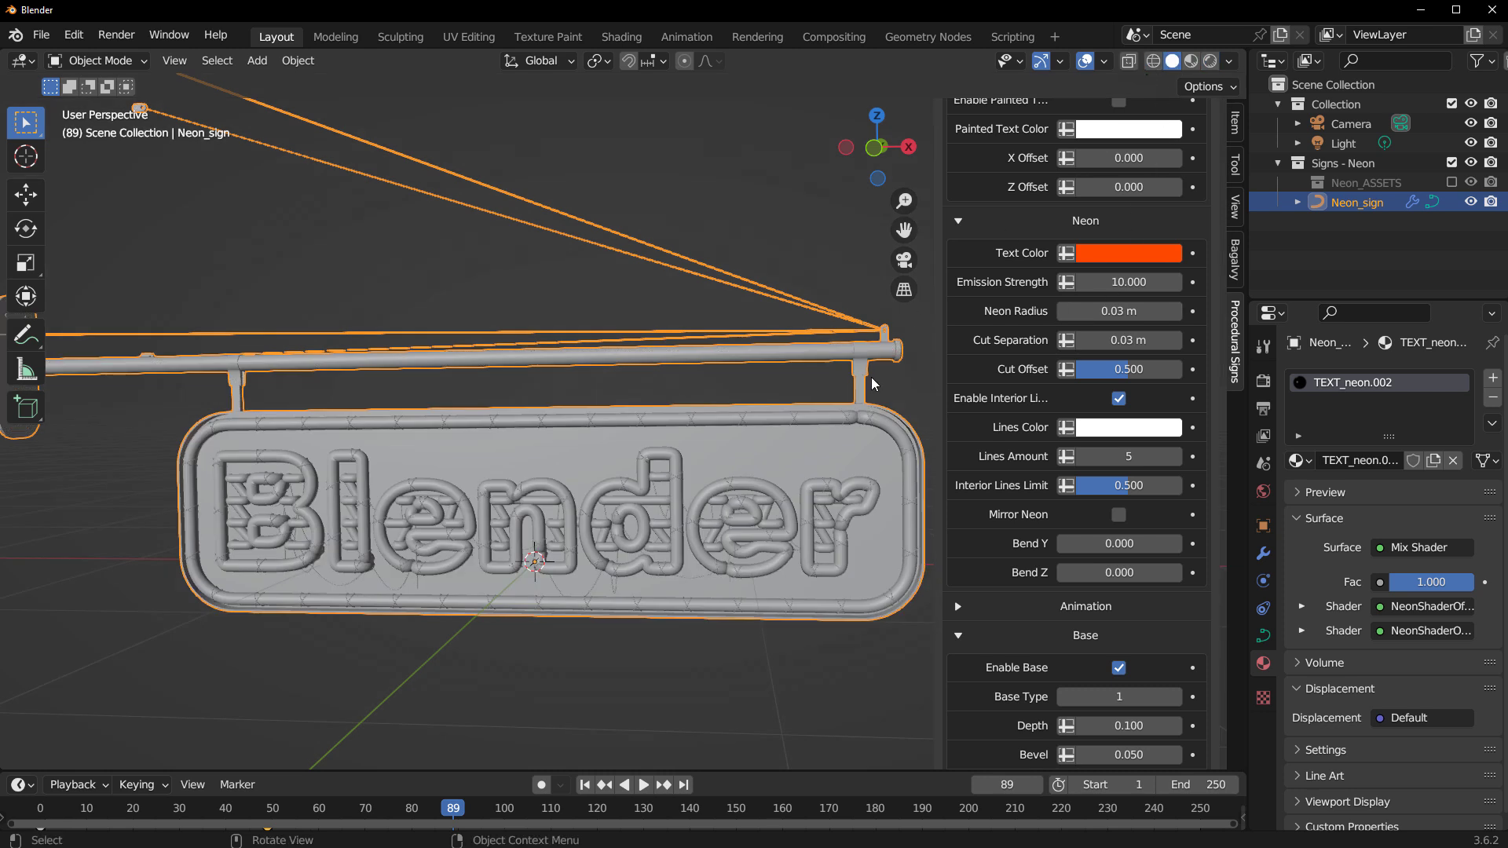
scroll(573, 393, "up", 8)
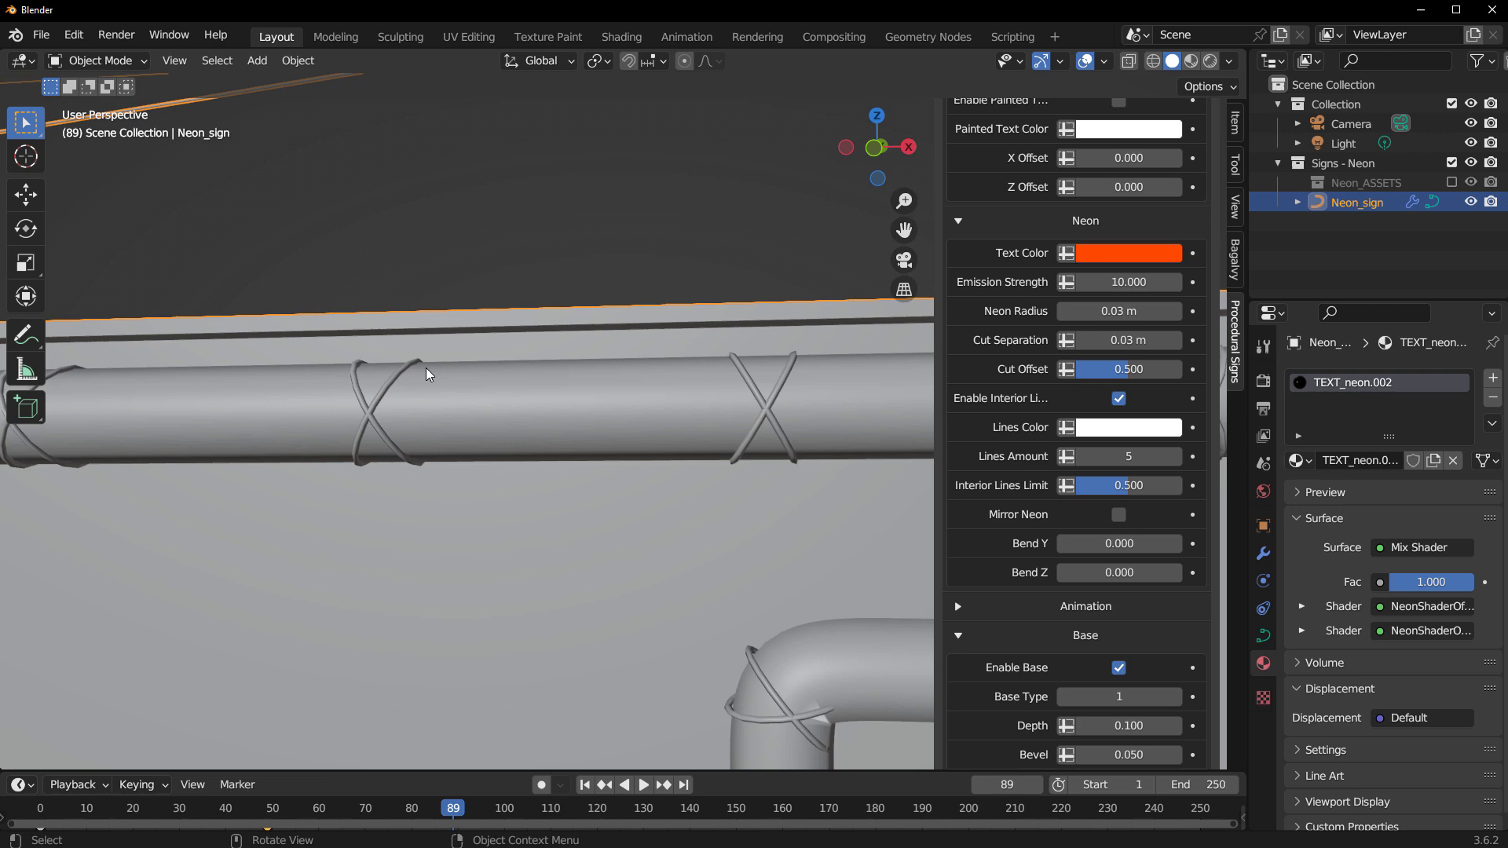
middle_click_drag(577, 598, 659, 667)
scroll(719, 573, "down", 8)
mouse_move(719, 573)
middle_mouse_down()
mouse_move(541, 636)
mouse_move(696, 620)
mouse_move(715, 564)
middle_mouse_up()
scroll(516, 478, "up", 5)
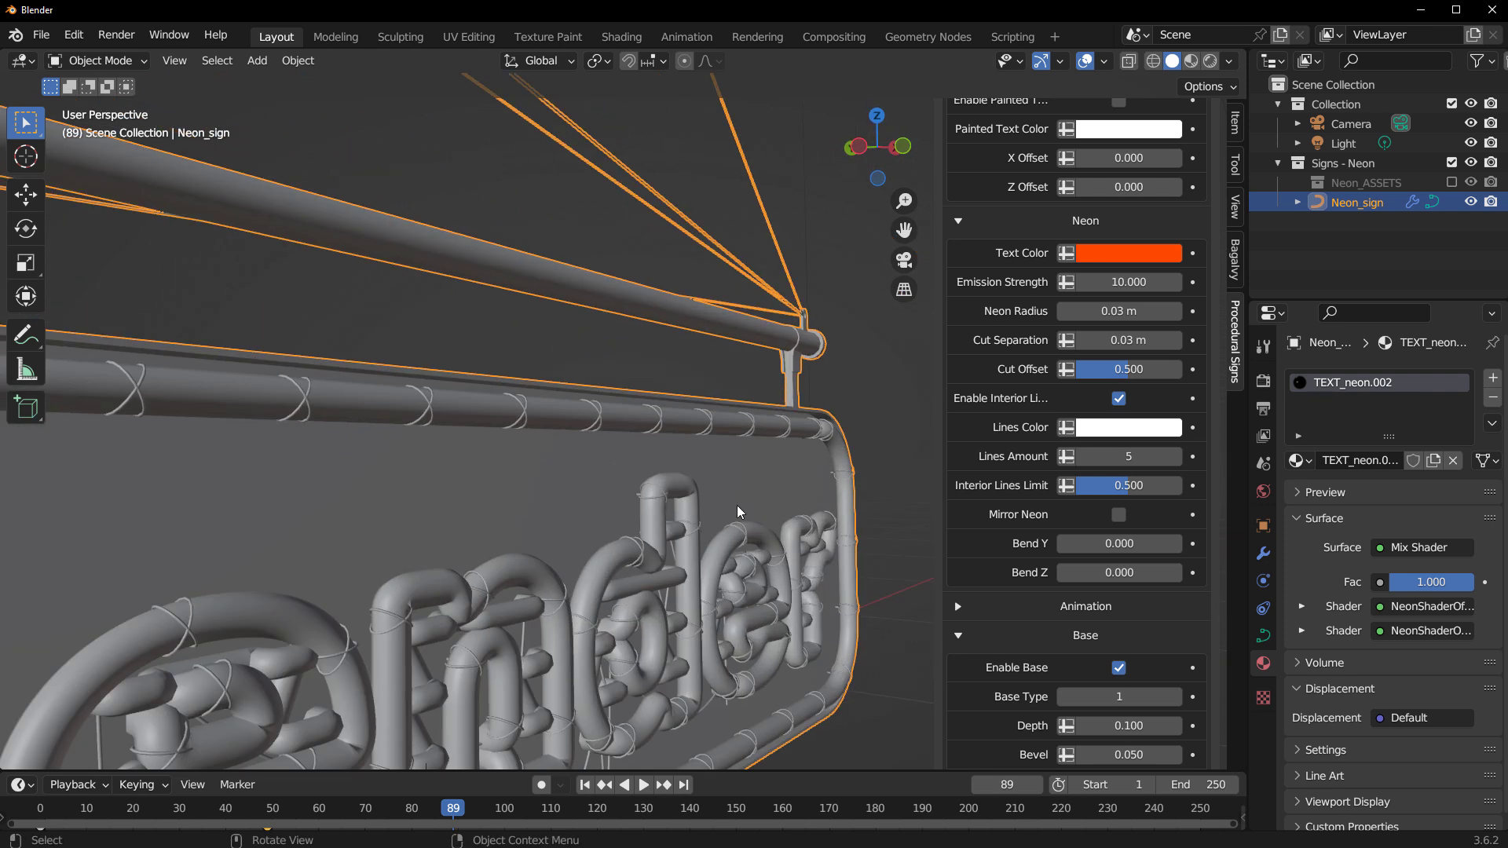
middle_click_drag(785, 503, 558, 553)
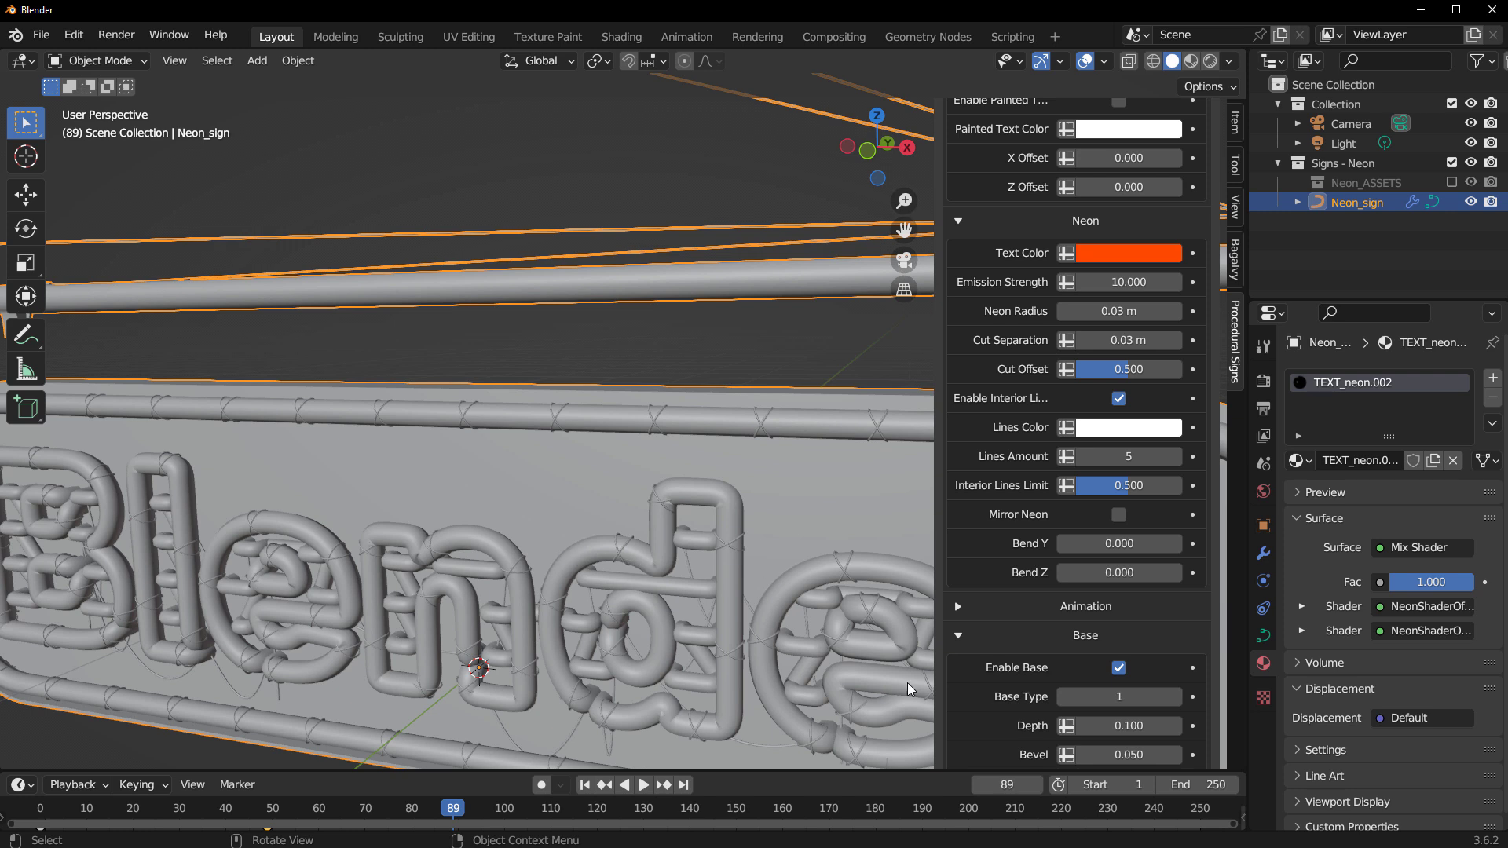
left_click(1064, 612)
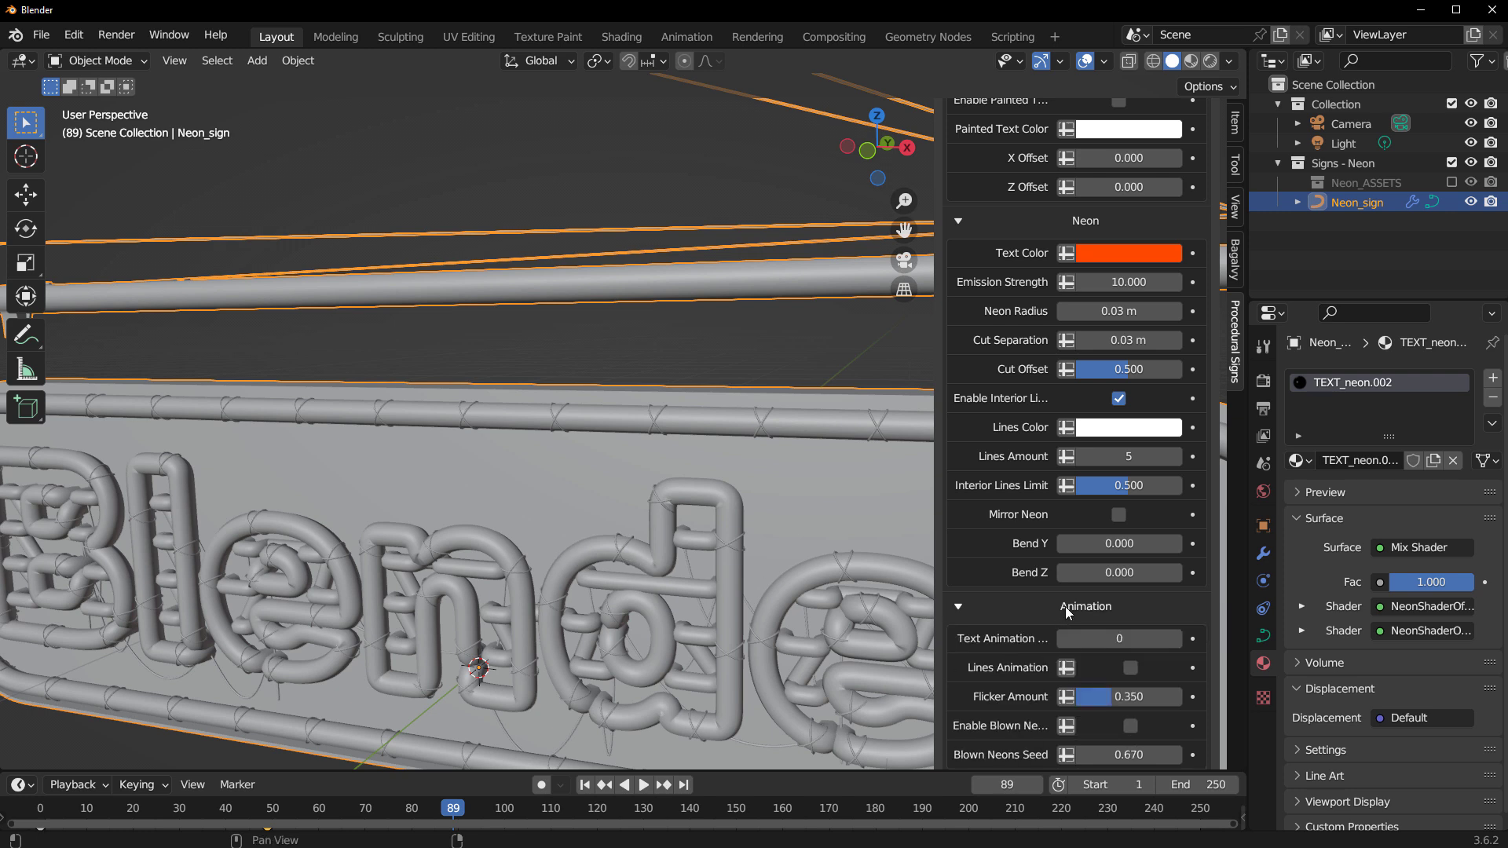
Step: Widen the sign panel, enable Lines Animation and Blown Neon, and view in Rendered shading
scroll(1050, 645, "down", 5)
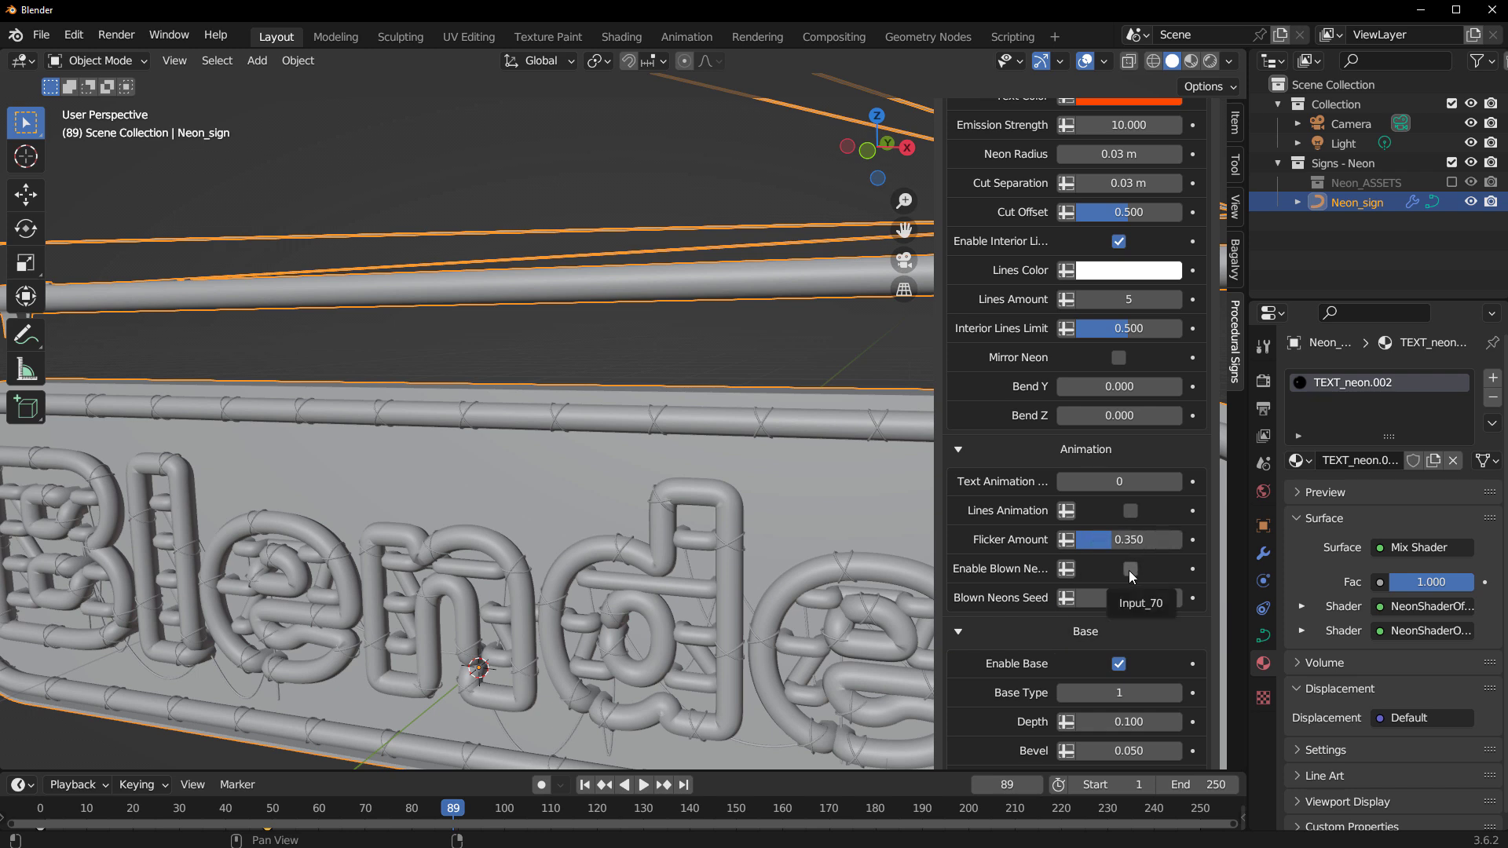
left_click_drag(937, 578, 807, 574)
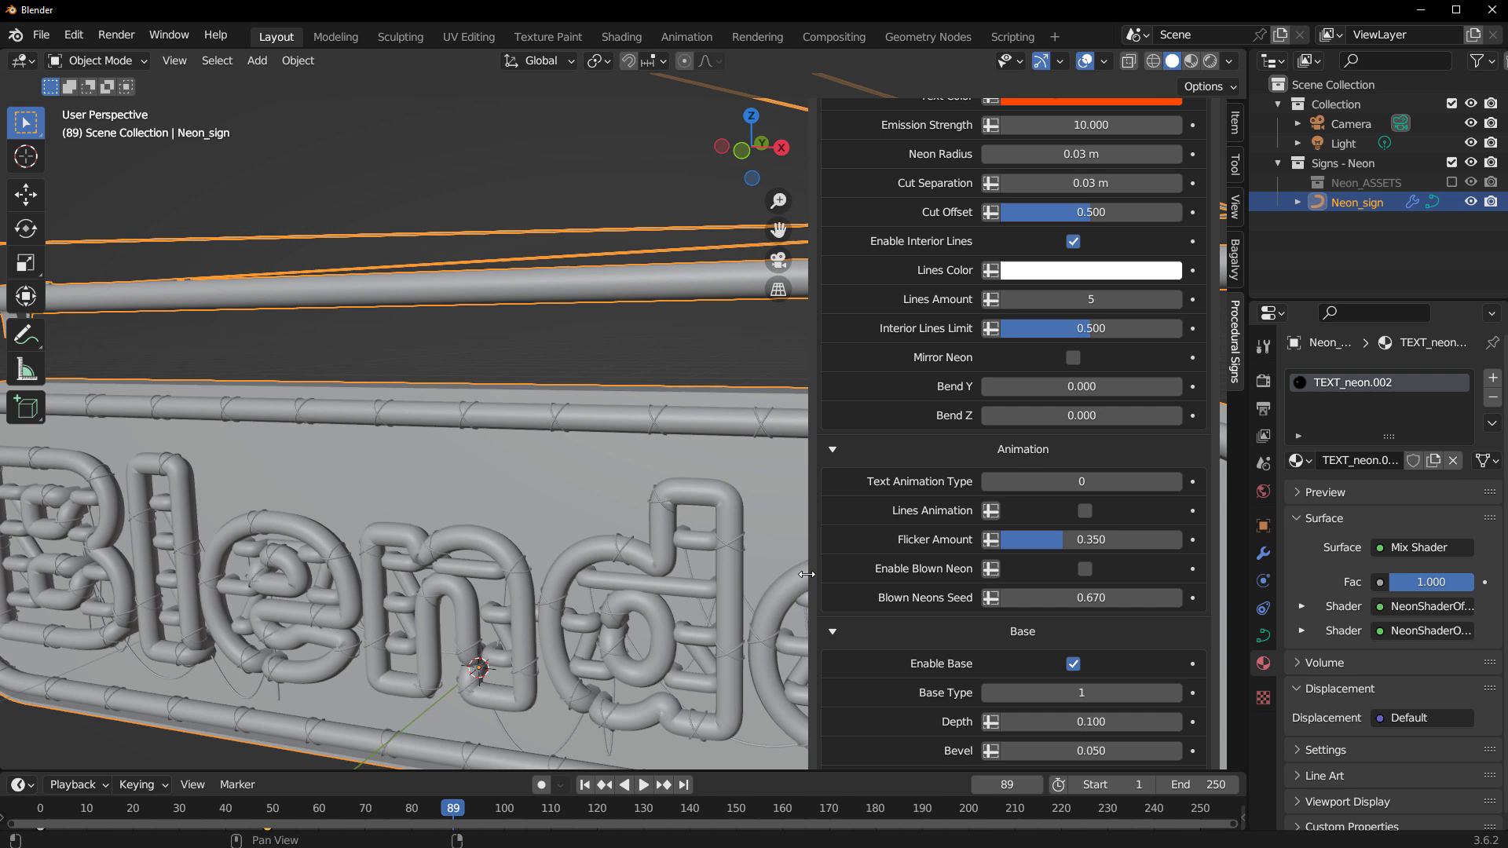
scroll(667, 578, "down", 5)
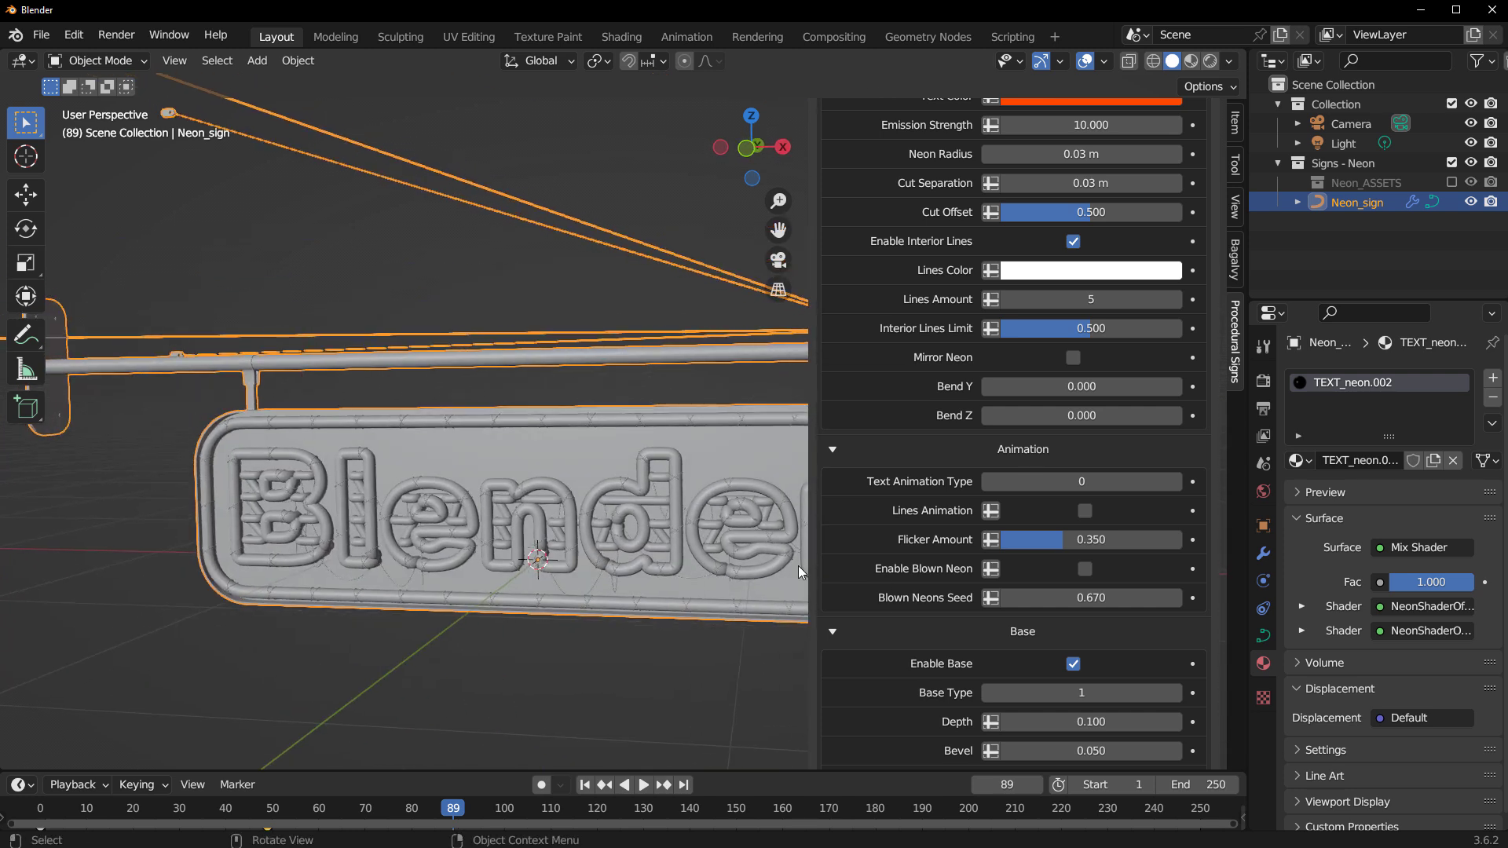
left_click_drag(1087, 511, 1085, 569)
left_click(1211, 61)
Step: Set Text Animation Type to 0 and replay the neon animation from frame 1
left_click(642, 784)
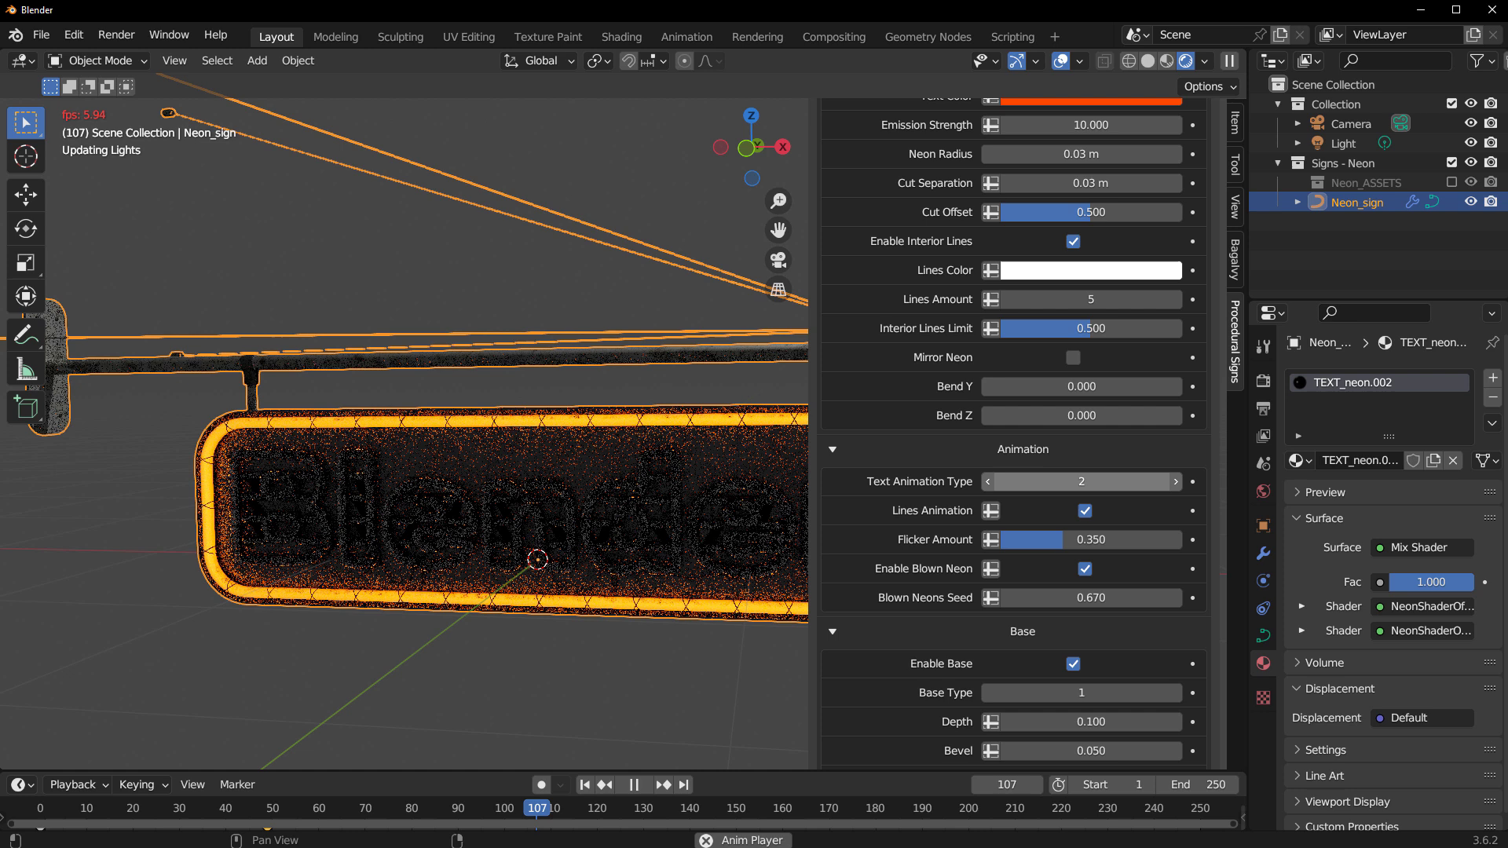
left_click_drag(1082, 482, 1052, 481)
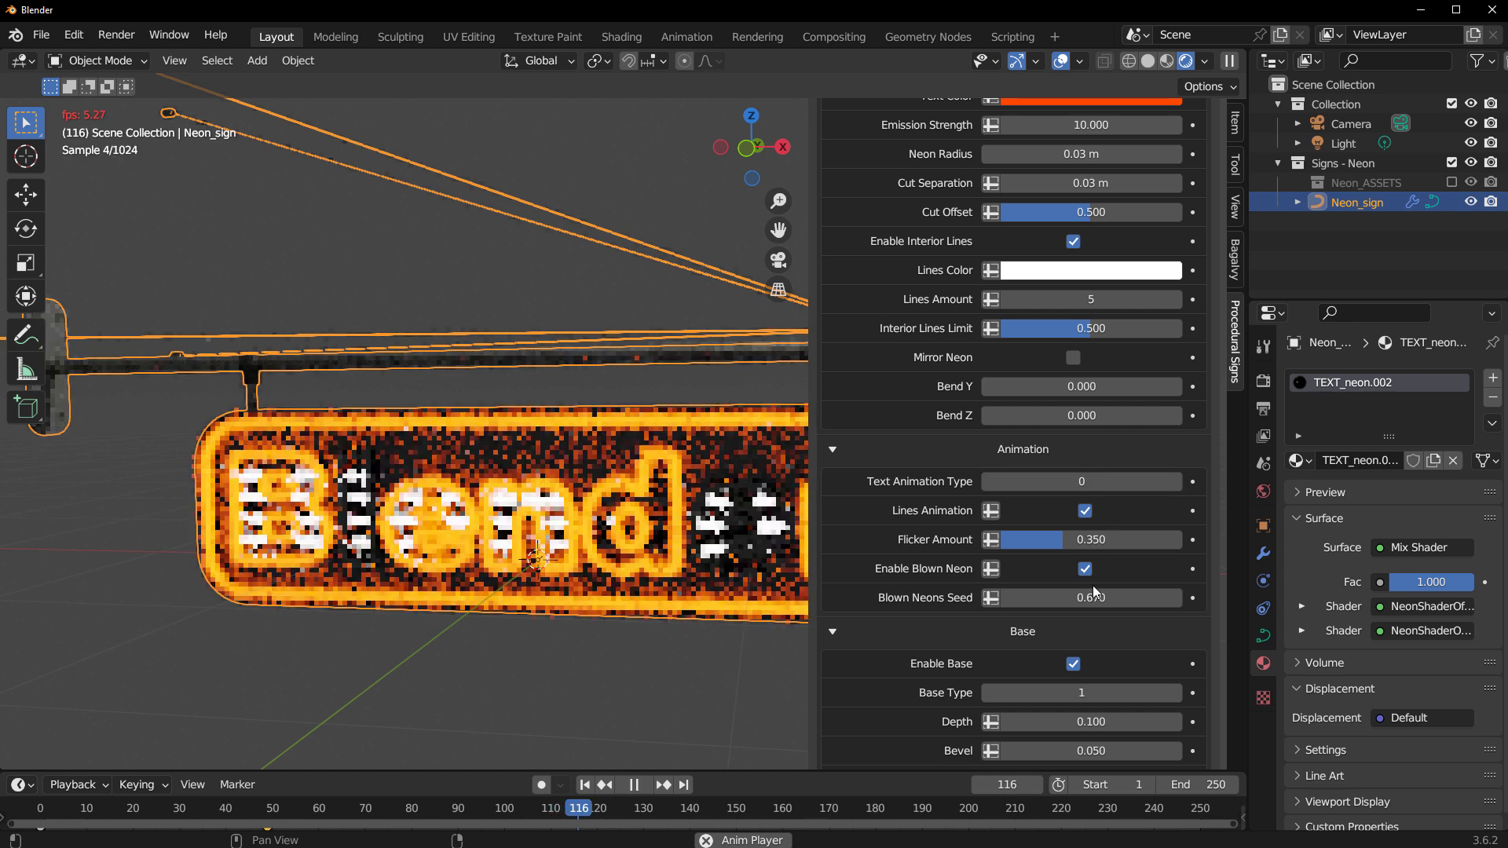
scroll(655, 571, "down", 5)
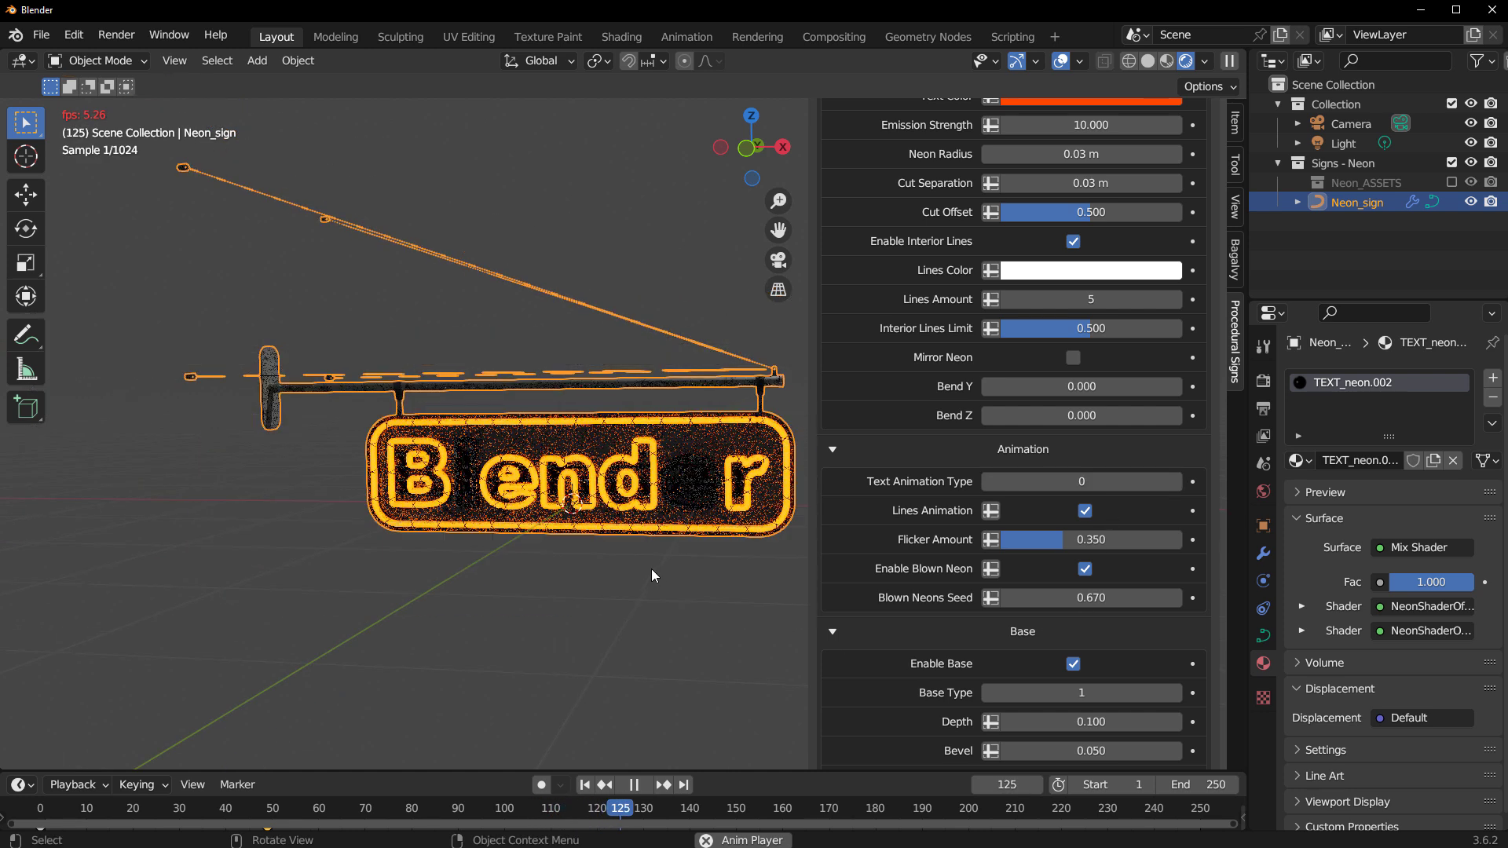
left_click(631, 785)
left_click(584, 785)
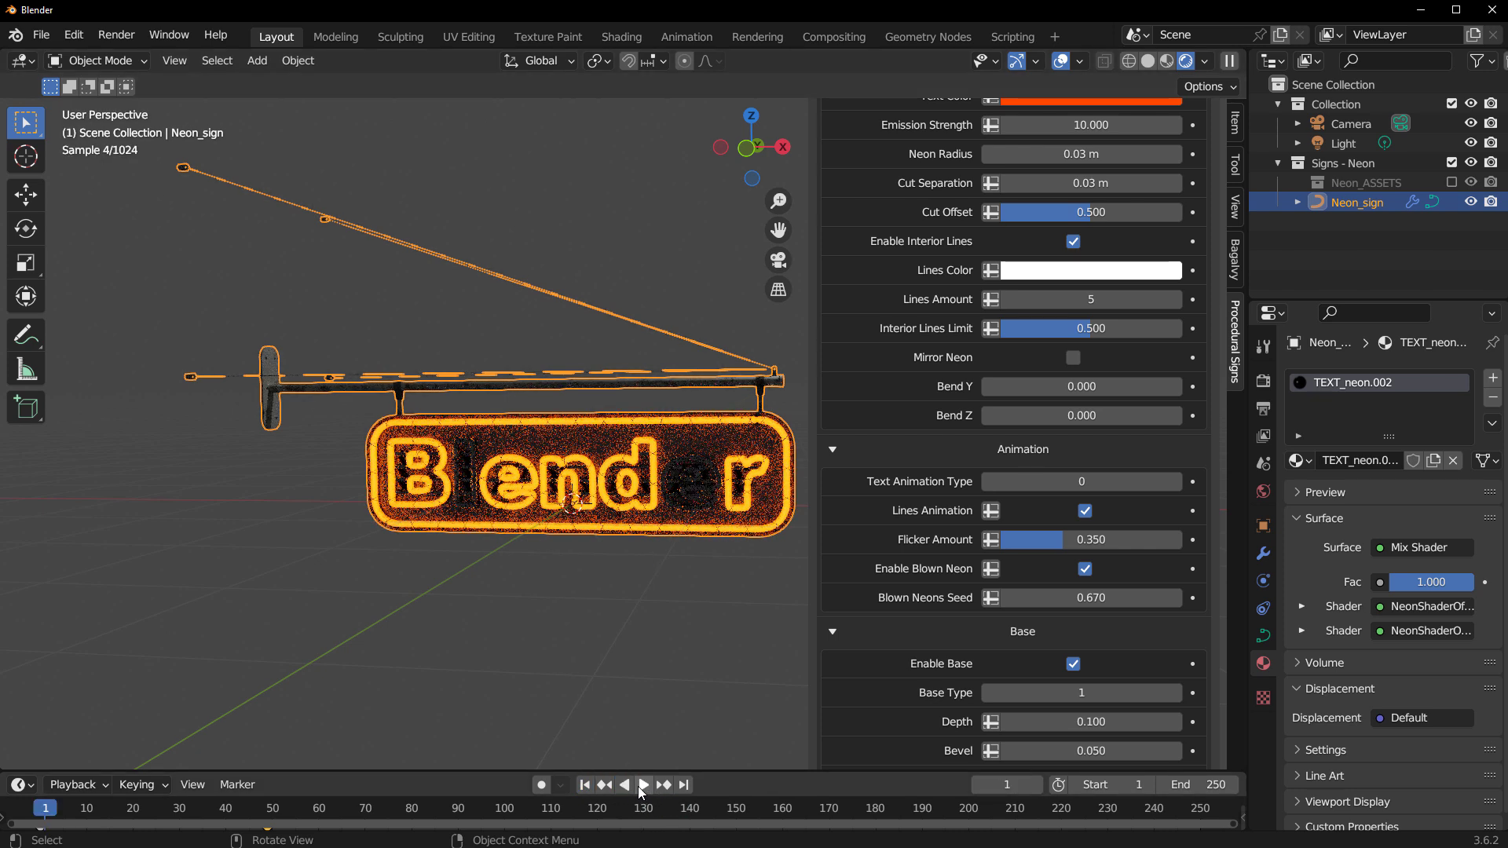
left_click(640, 785)
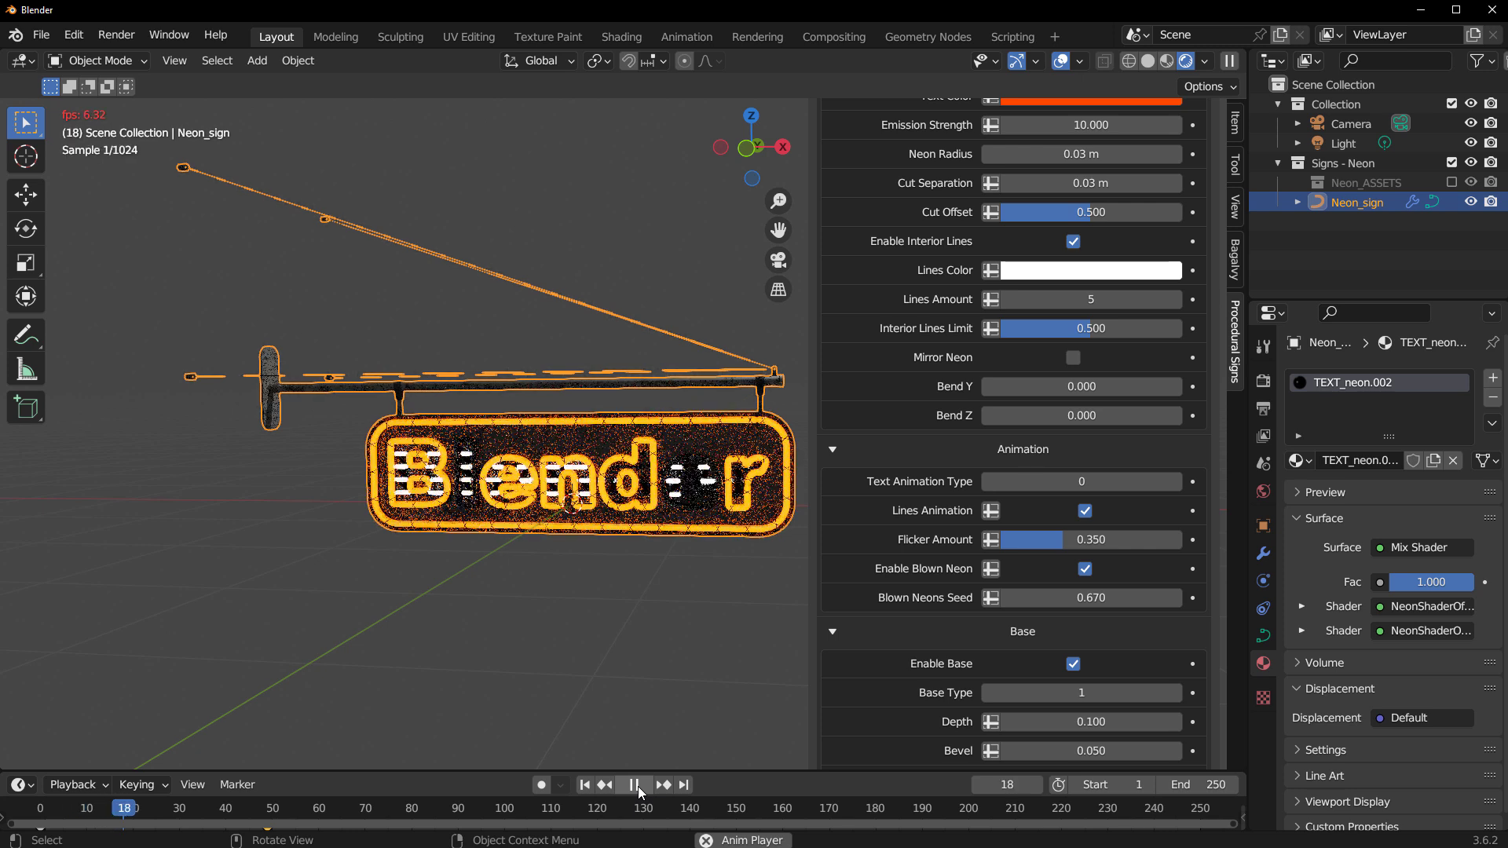
left_click(638, 786)
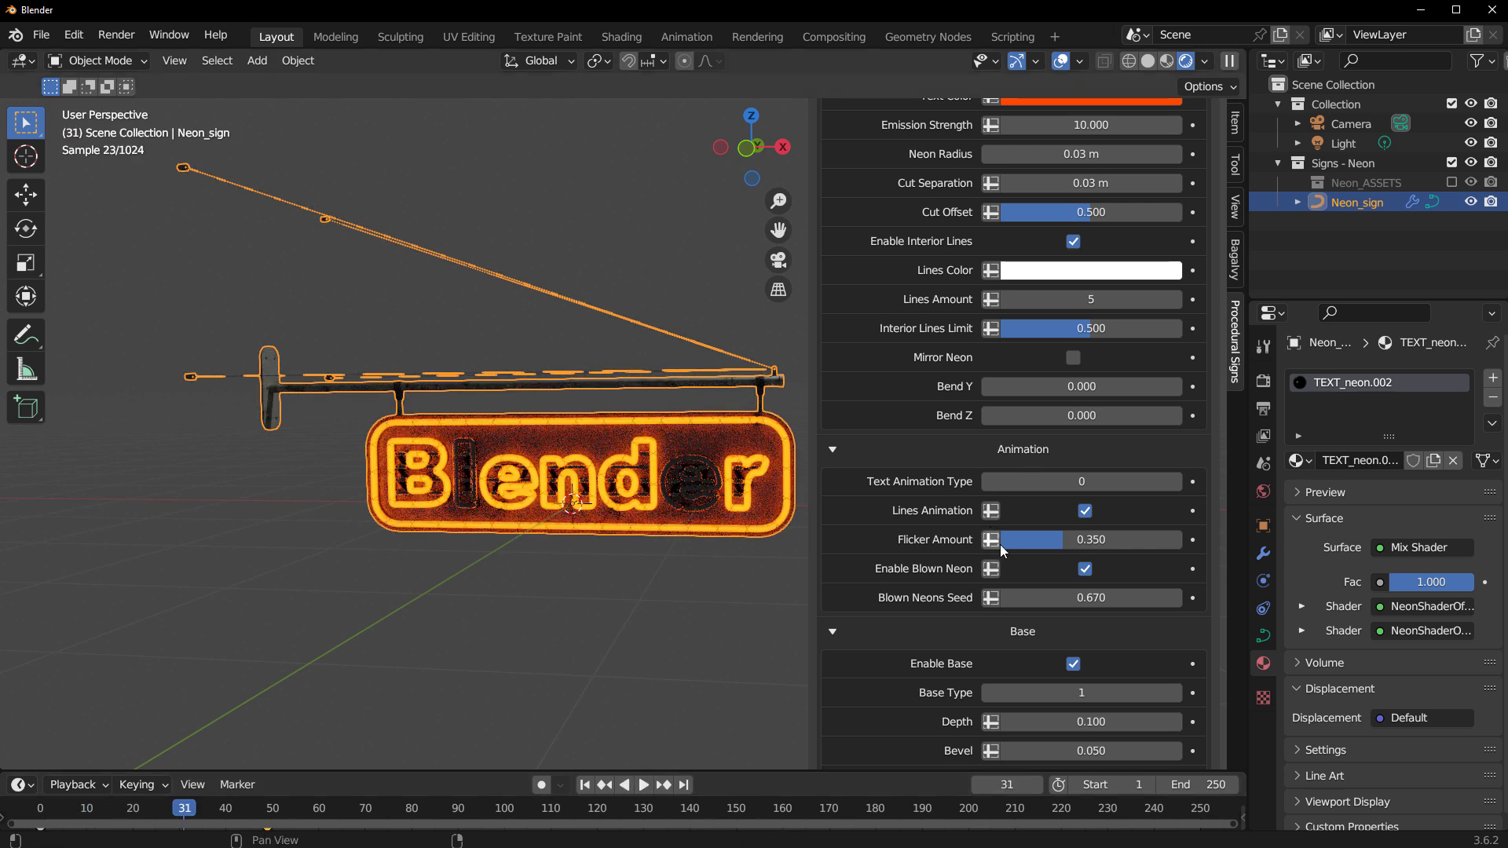
scroll(1072, 476, "up", 1)
scroll(1072, 477, "up", 3)
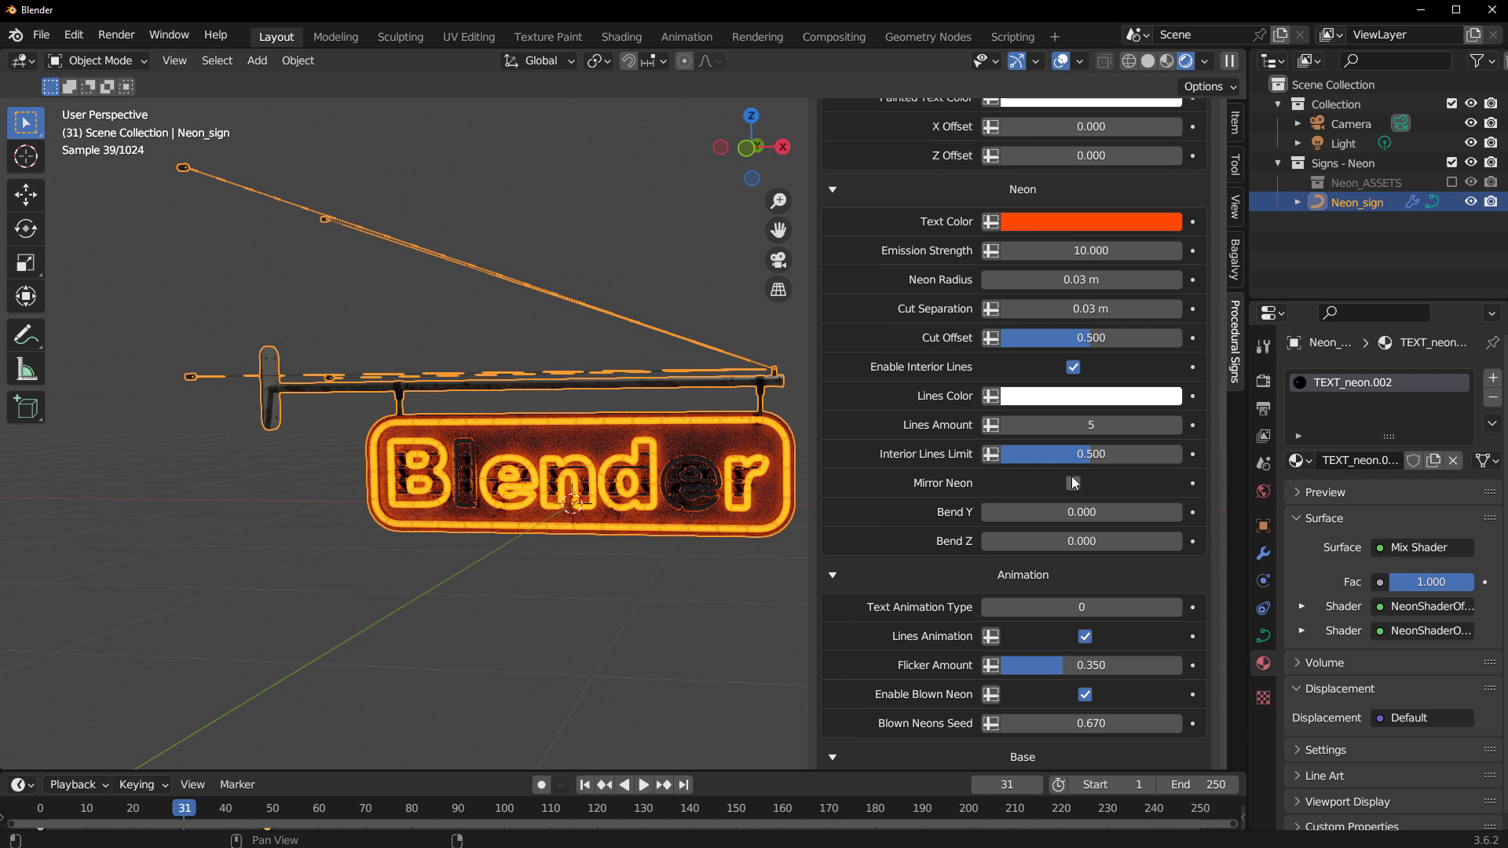
scroll(1071, 477, "up", 16)
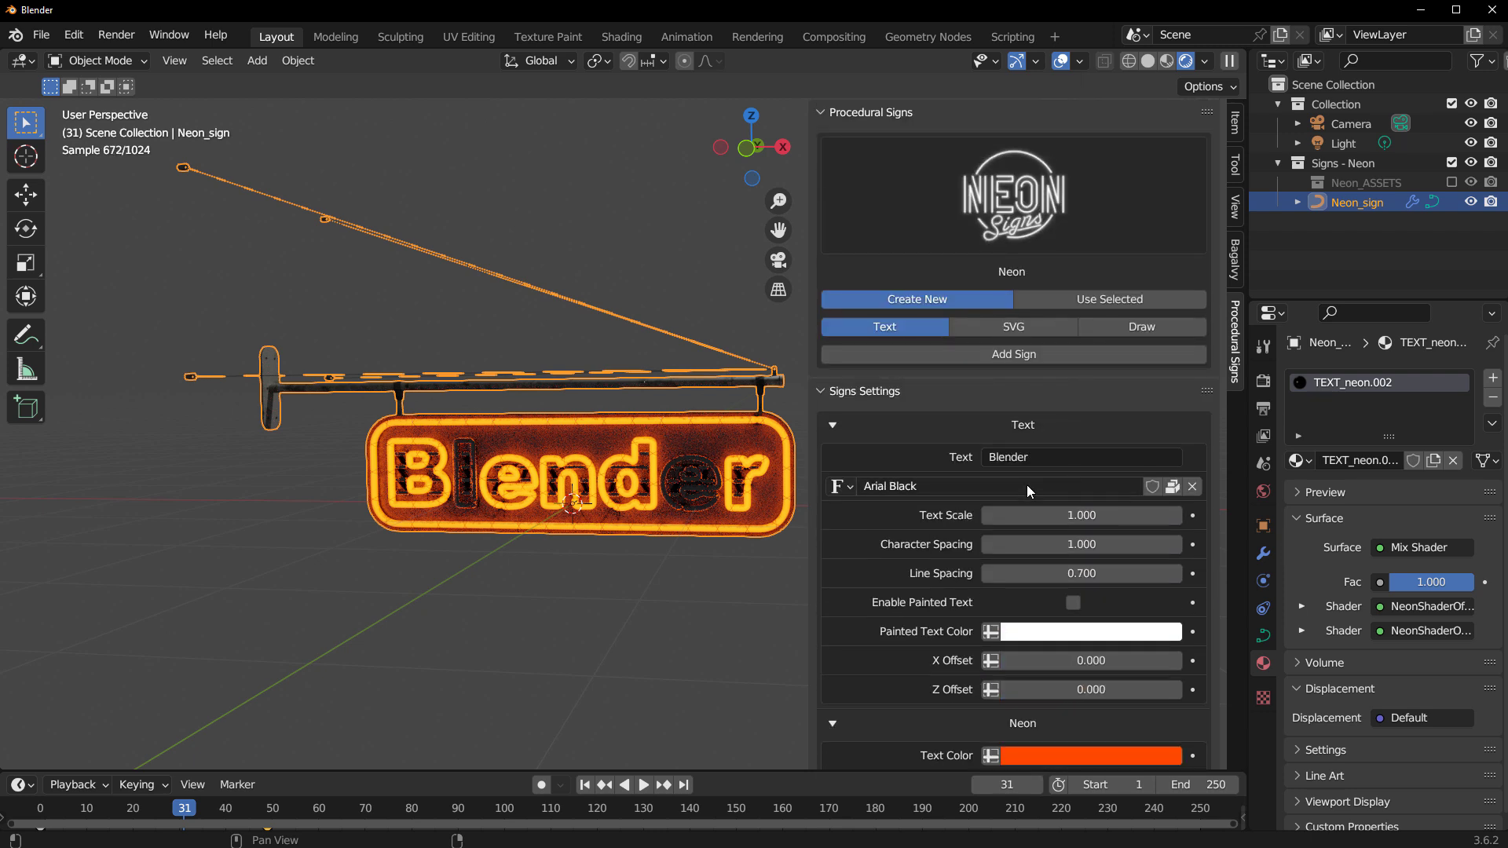
Step: Remove the neon sign, add a Led screen sign, and preview its scrolling text
key("ctrl+z")
key("ctrl+z")
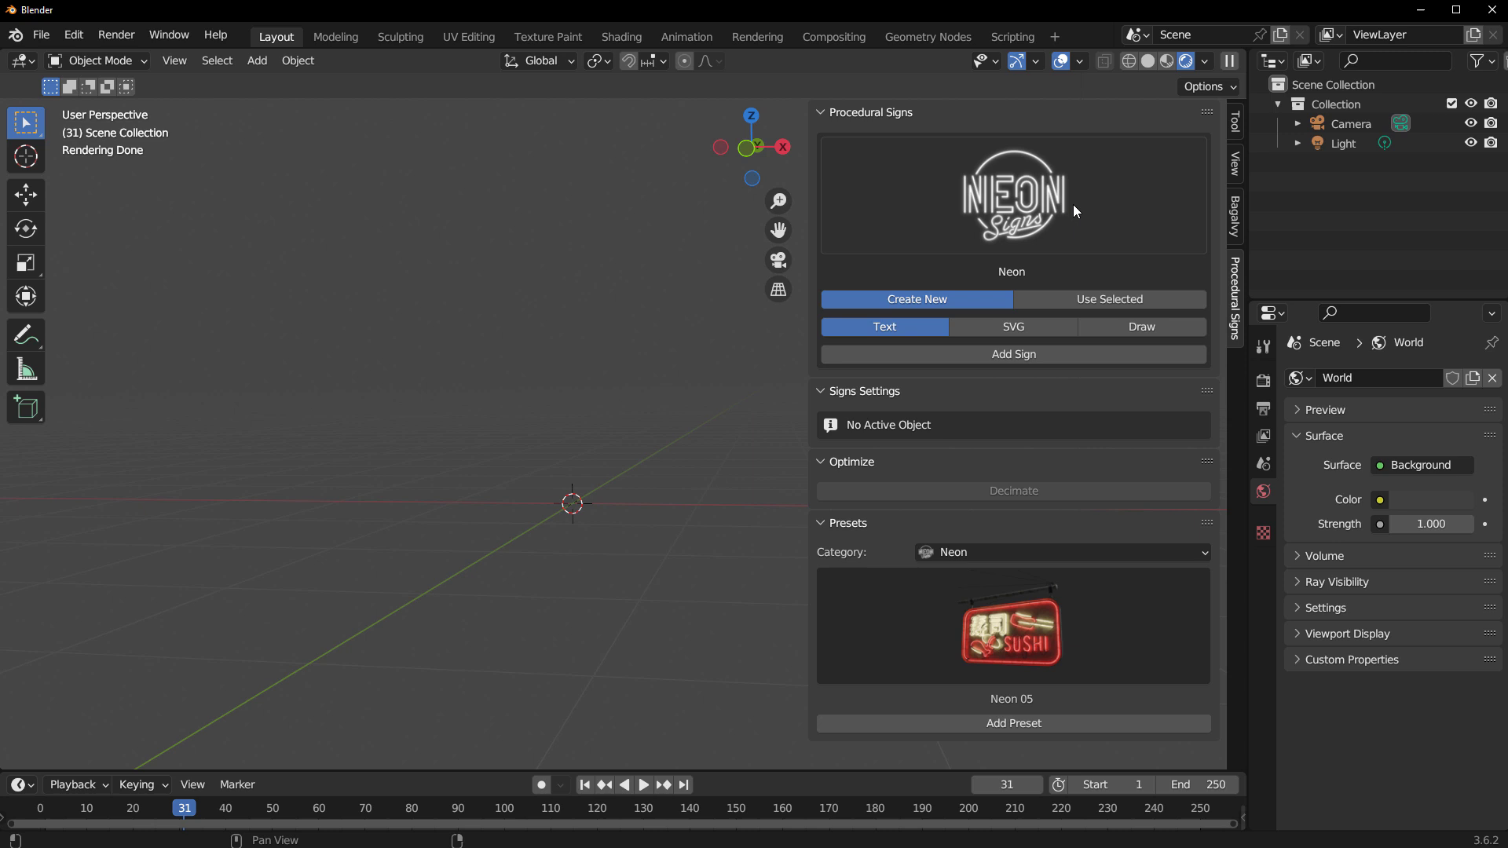
left_click(1067, 203)
left_click(979, 315)
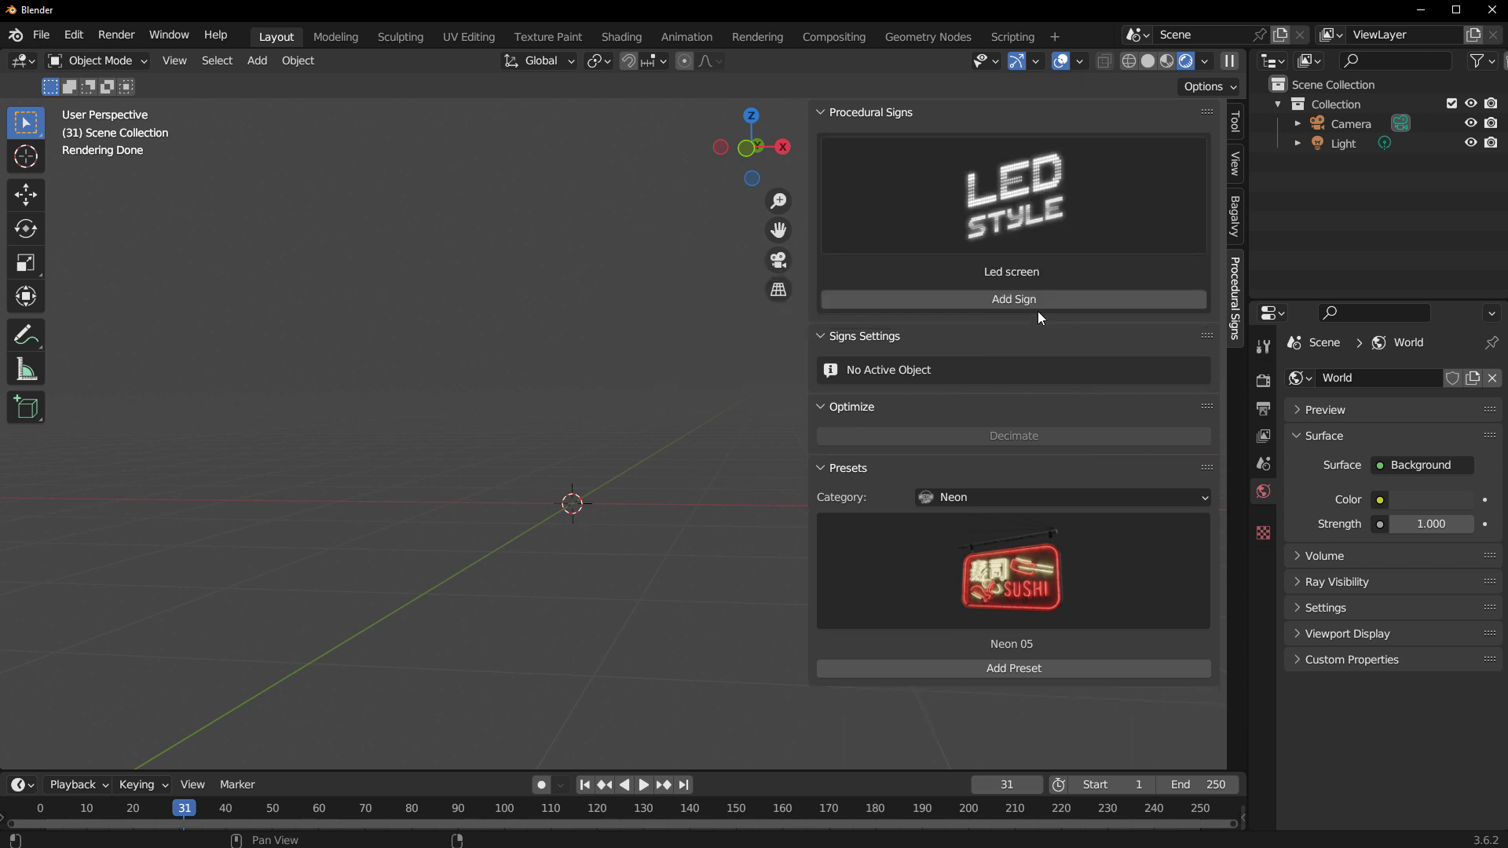
left_click(1045, 301)
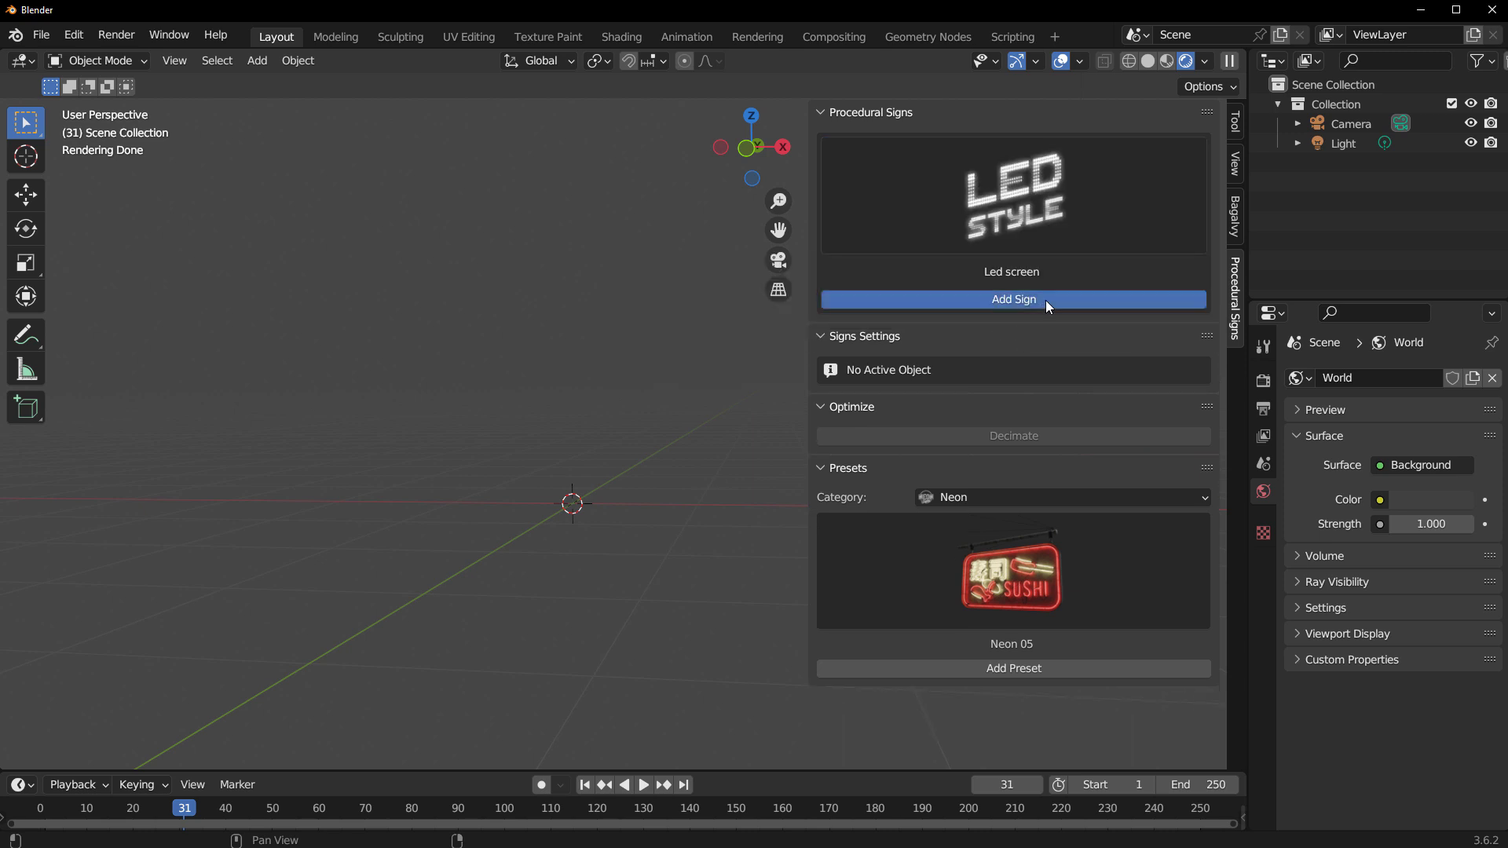
scroll(611, 503, "up", 5)
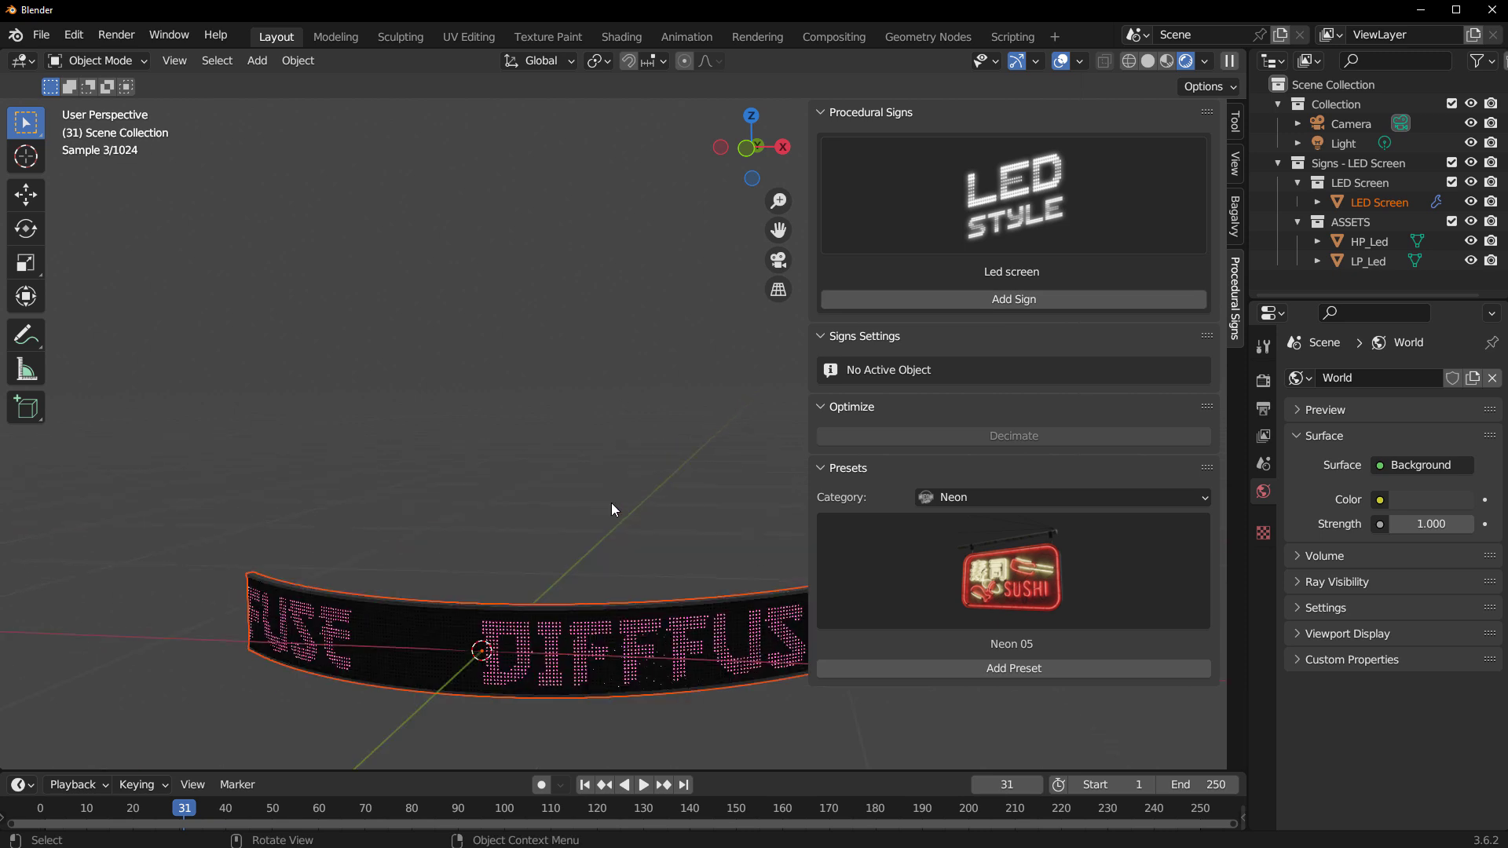
scroll(611, 502, "down", 2)
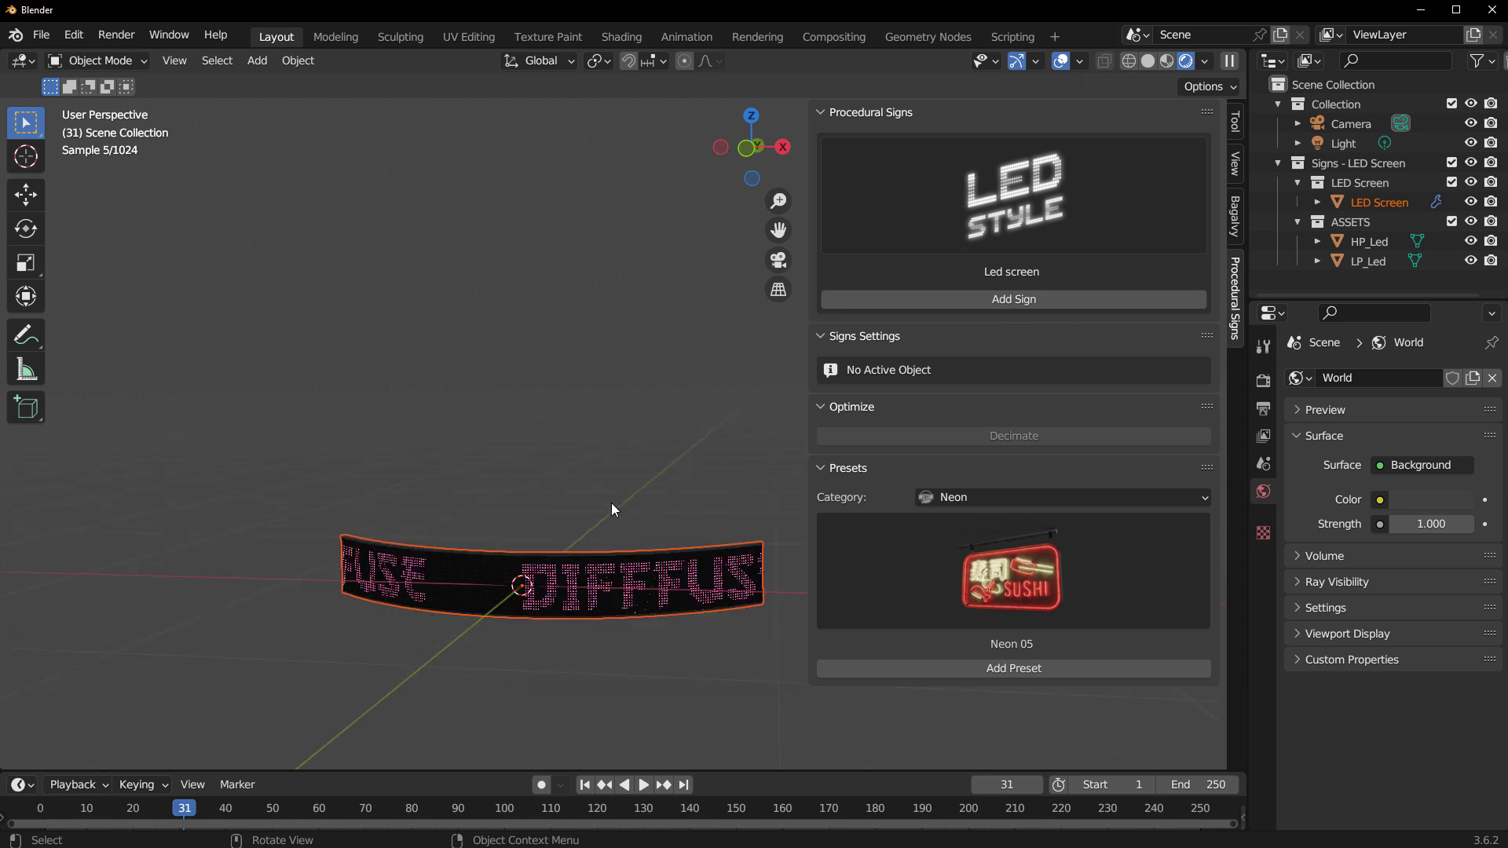
left_click(644, 785)
left_click(646, 786)
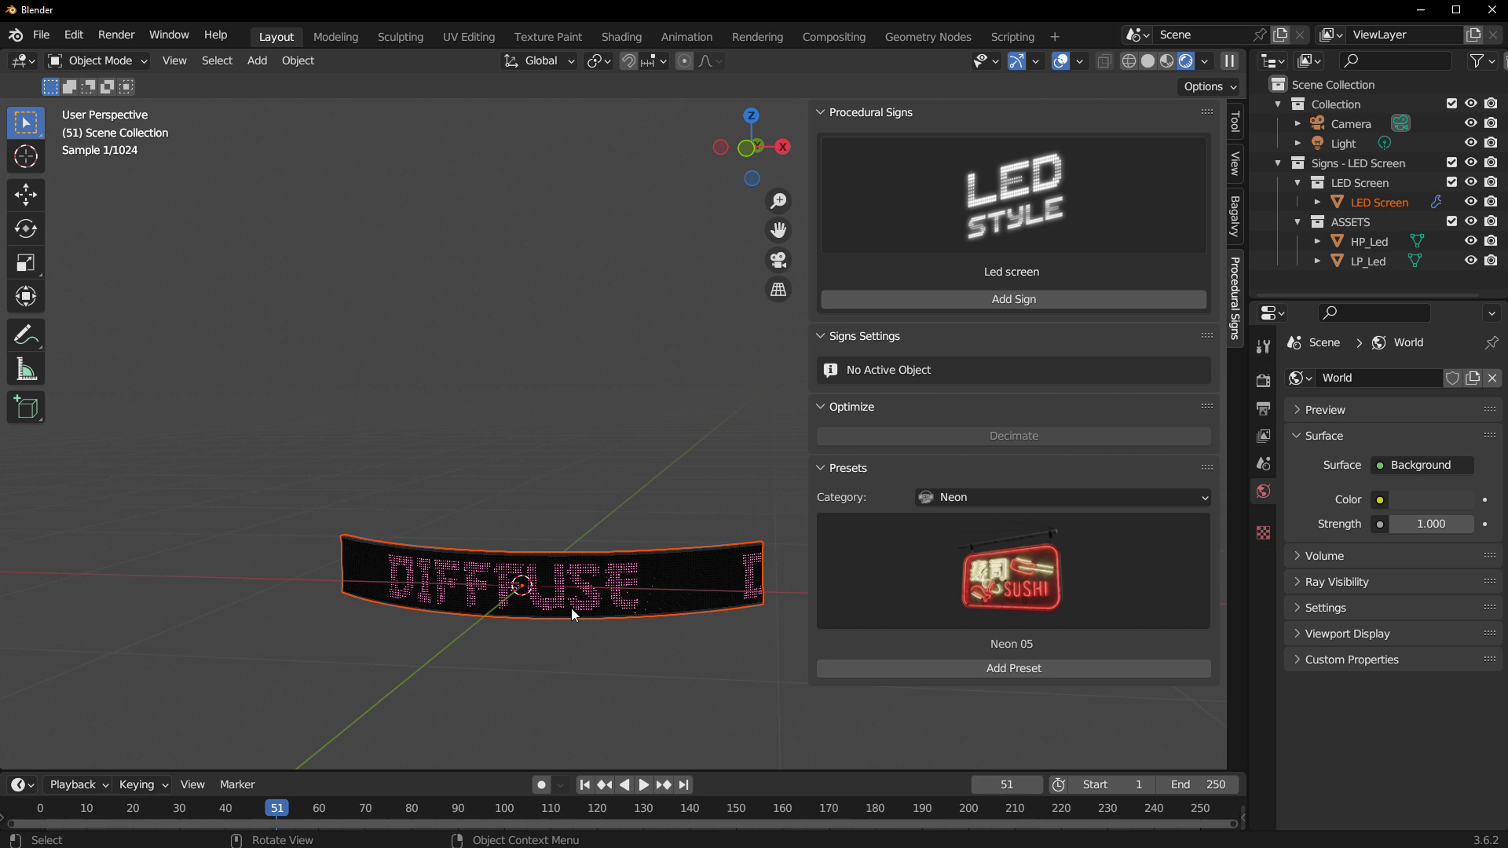
Step: Change the LED sign's String to 'Subscribe' and its Text Color to red
left_click(610, 599)
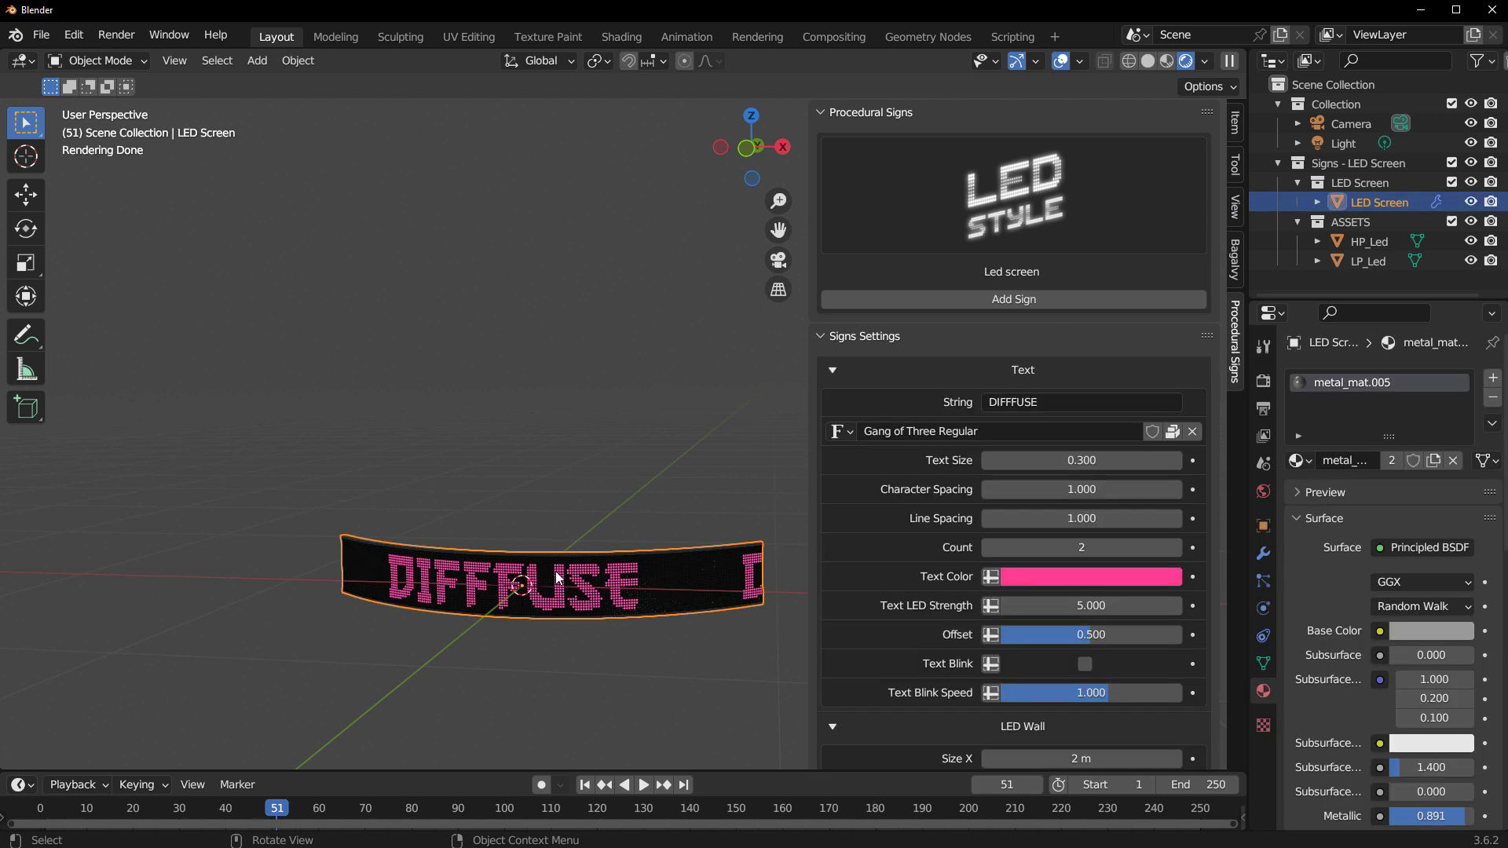
left_click(1026, 403)
type("Subscribe")
key("Return")
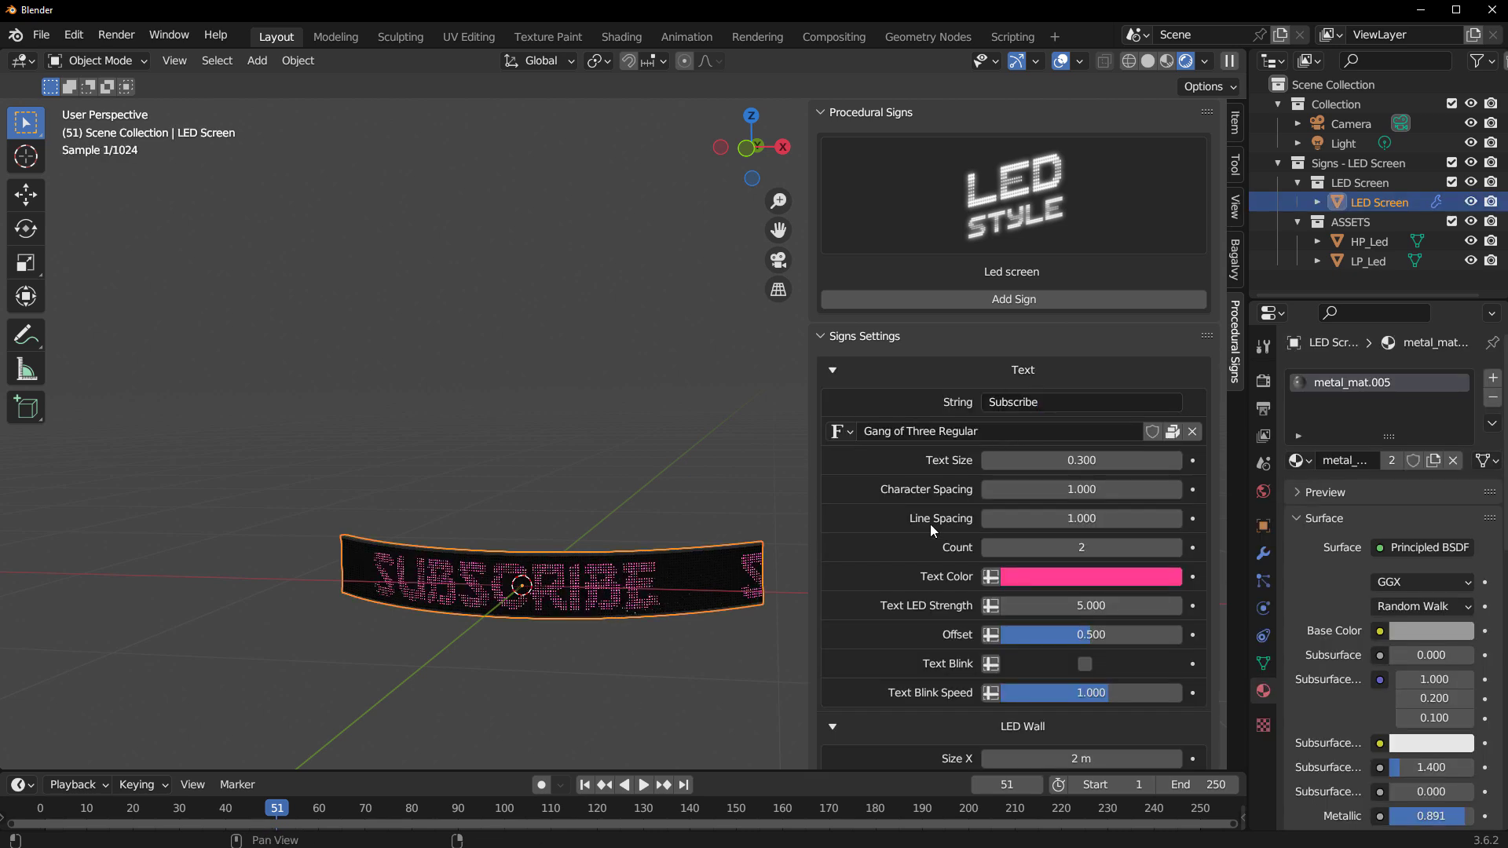
left_click(1072, 576)
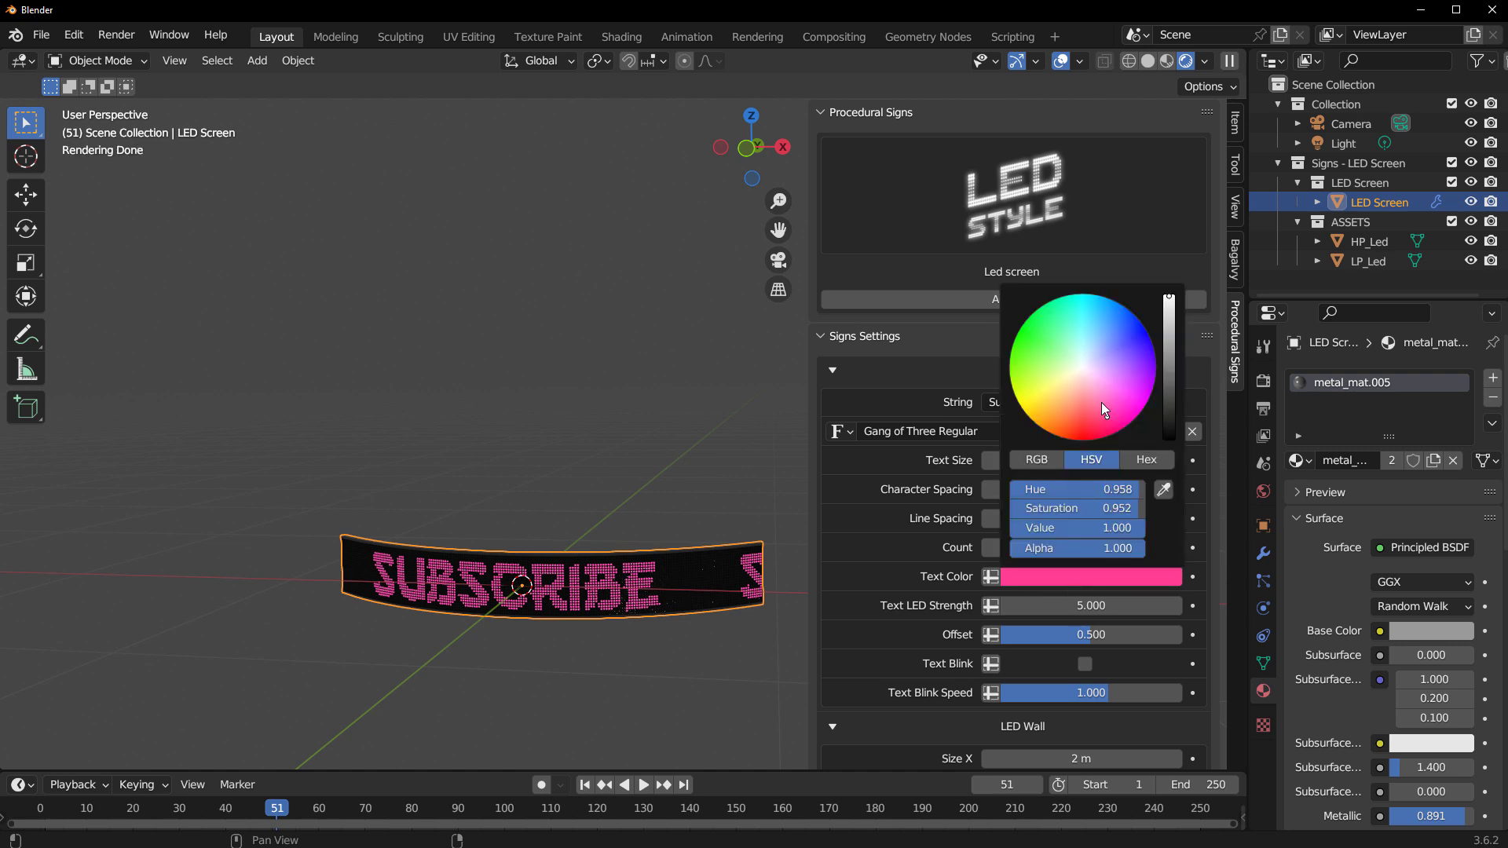
left_click_drag(1106, 408, 1037, 518)
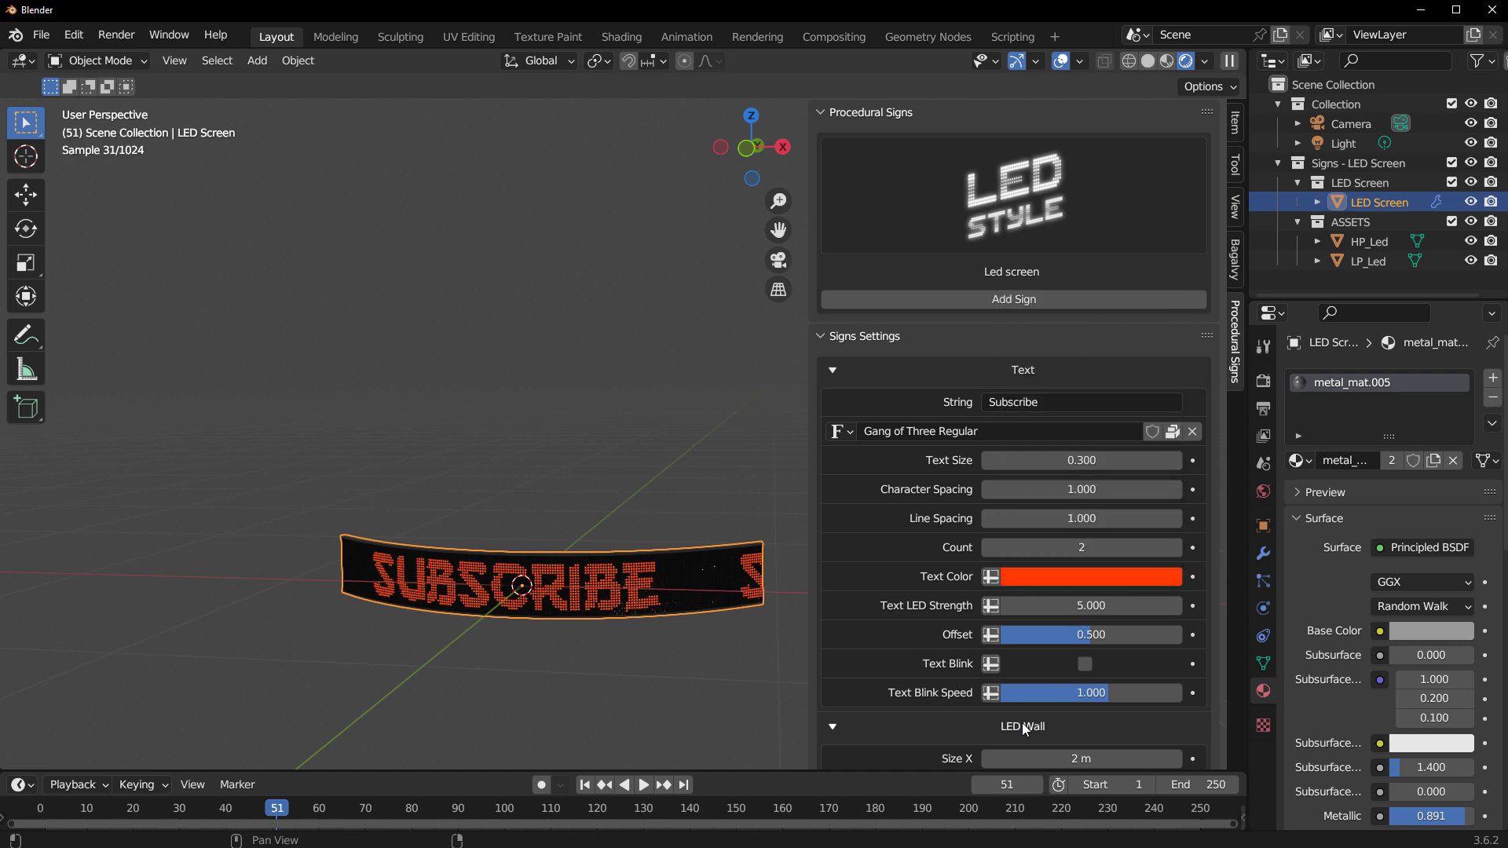
Step: Preview Text Blink, turn it off, then start hand-drawing the letters 'Neon'
scroll(958, 629, "down", 3)
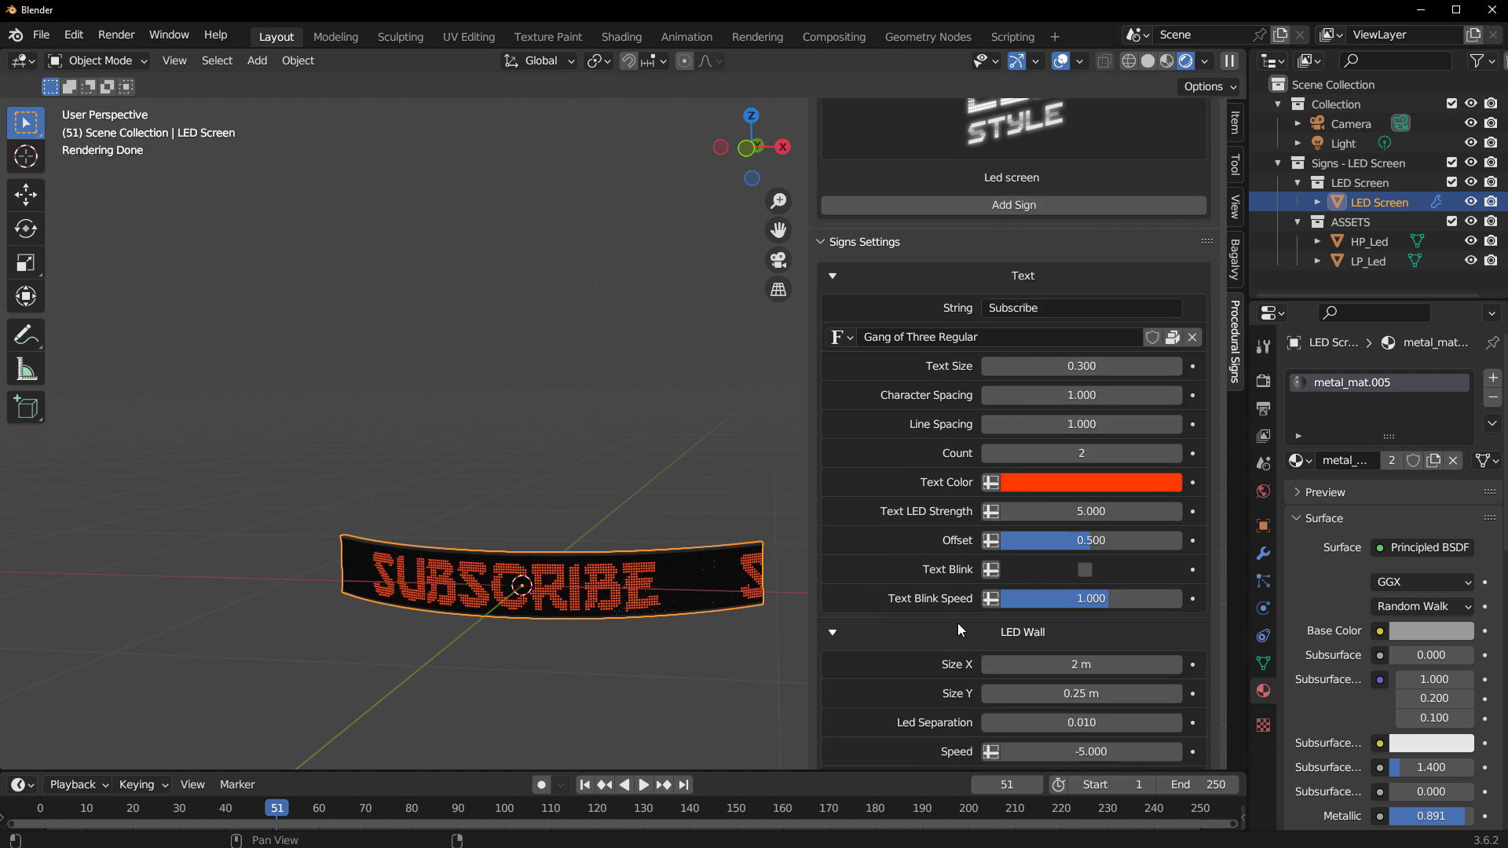
left_click(1085, 570)
left_click(644, 786)
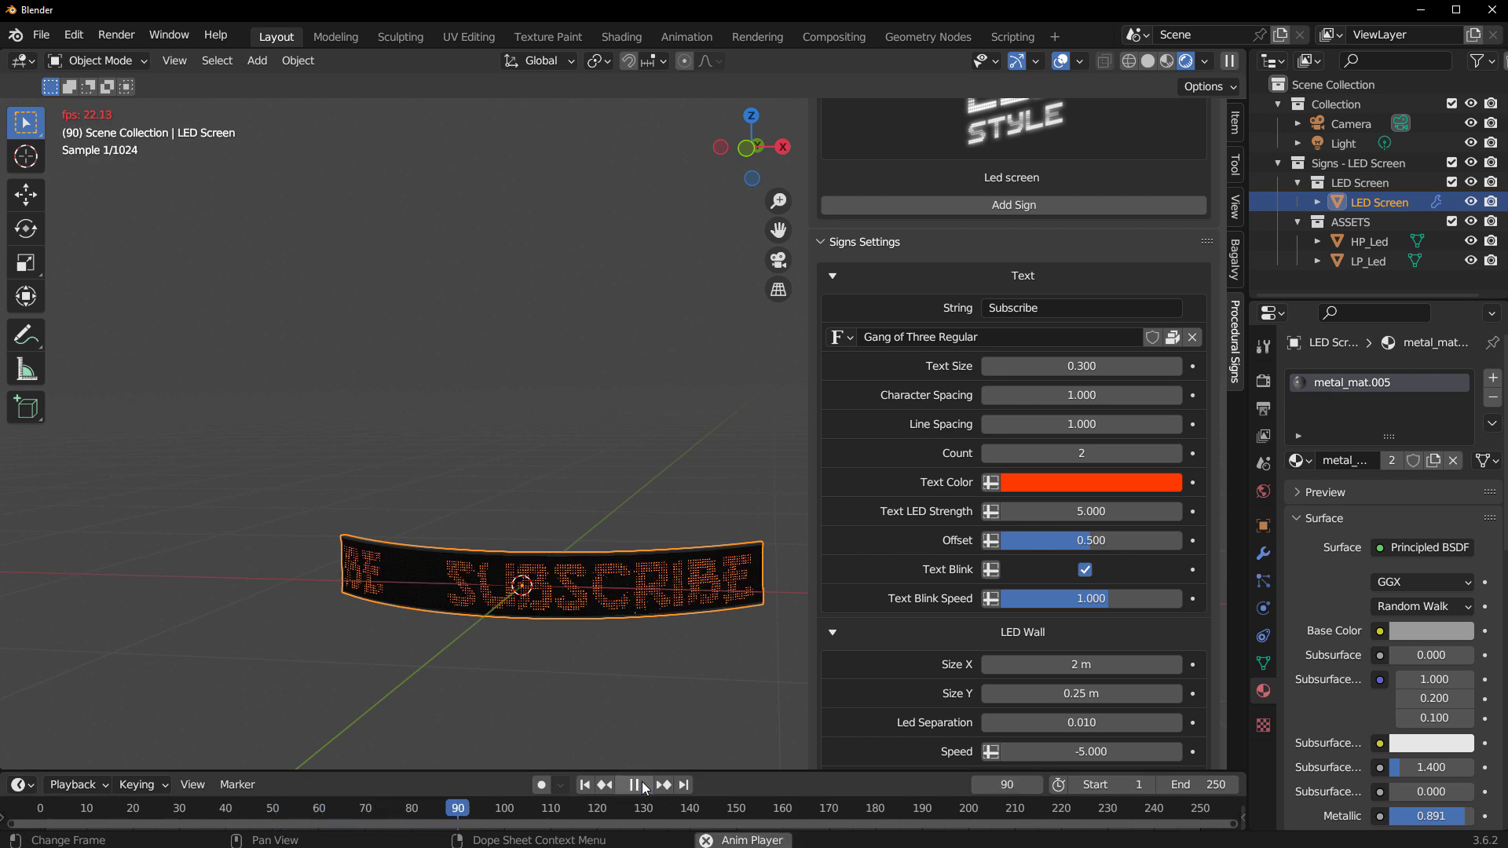
left_click(1091, 575)
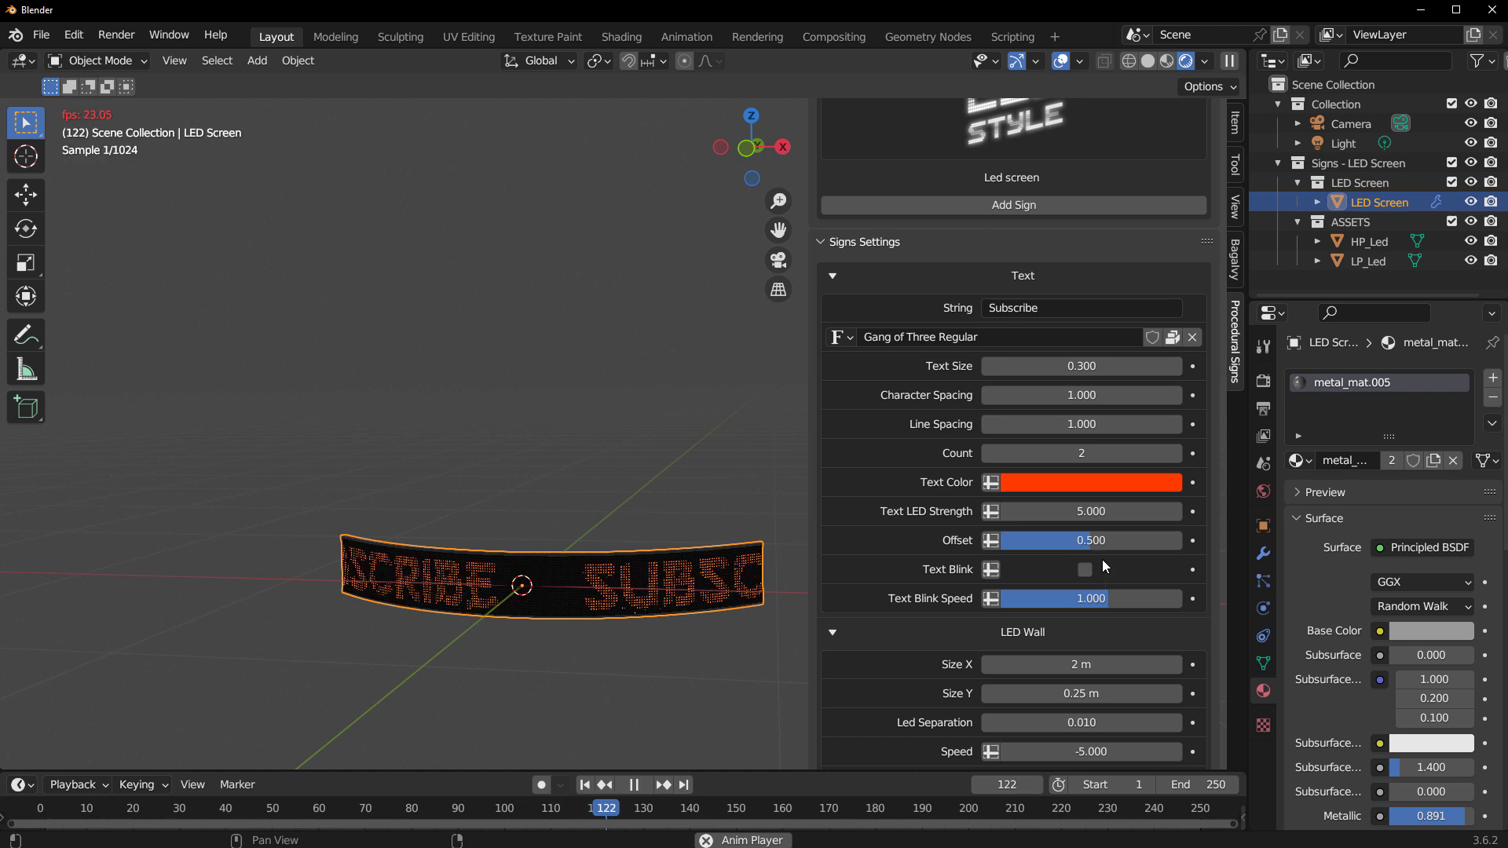
scroll(1091, 580, "up", 3)
left_click(1039, 196)
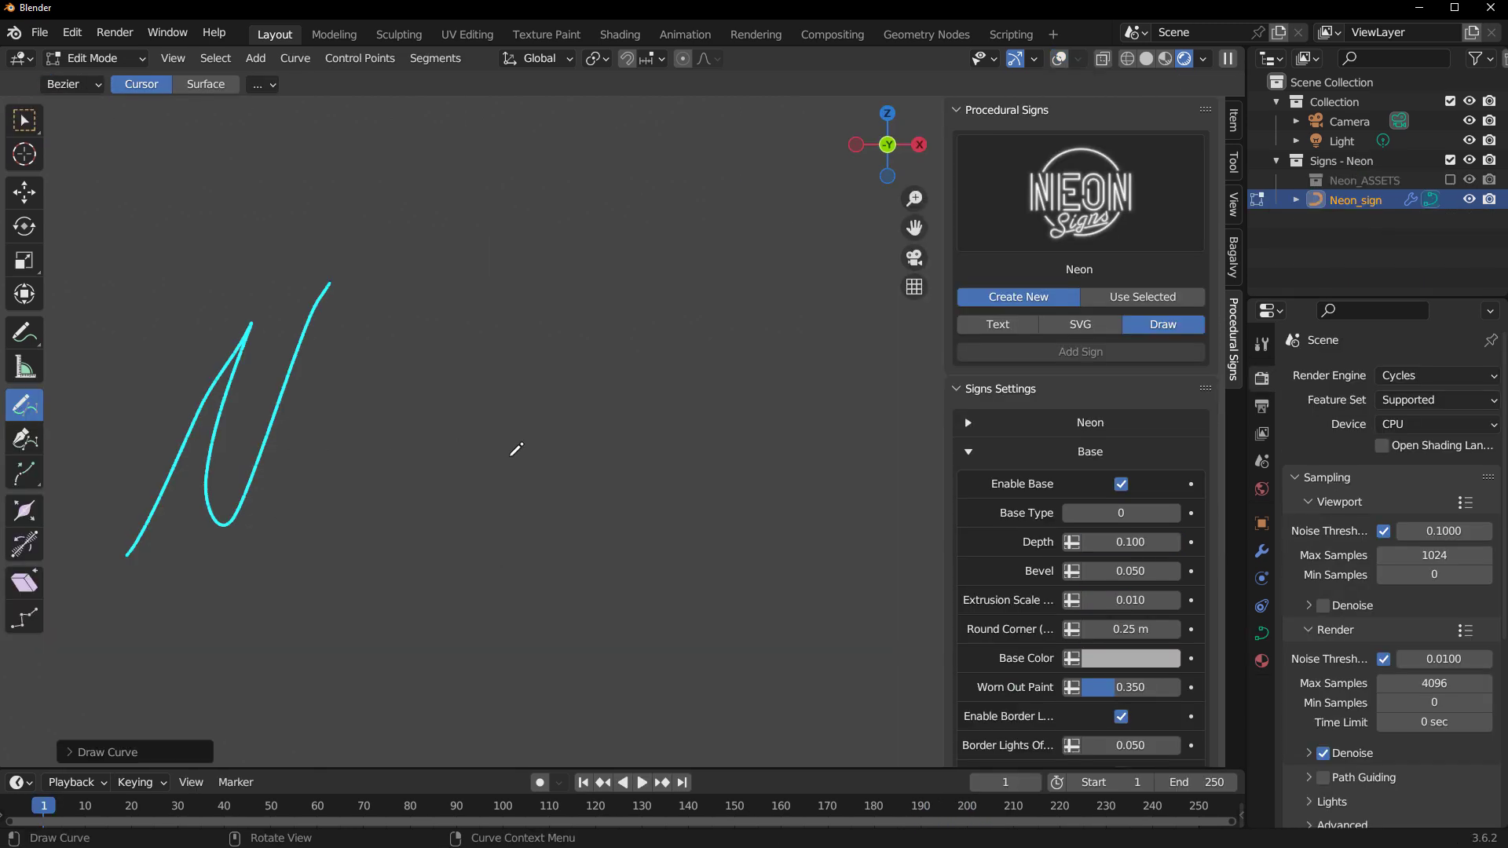
left_click_drag(517, 449, 463, 512)
Step: Sketch the remaining letters 'Sign' and a long underline beneath the words
left_click_drag(614, 389, 507, 534)
mouse_move(662, 403)
left_mouse_down()
mouse_move(652, 502)
mouse_move(711, 503)
left_mouse_up()
mouse_move(715, 574)
left_mouse_down()
mouse_move(771, 460)
mouse_move(813, 522)
left_mouse_up()
left_click_drag(323, 567, 891, 552)
left_click_drag(125, 554, 171, 569)
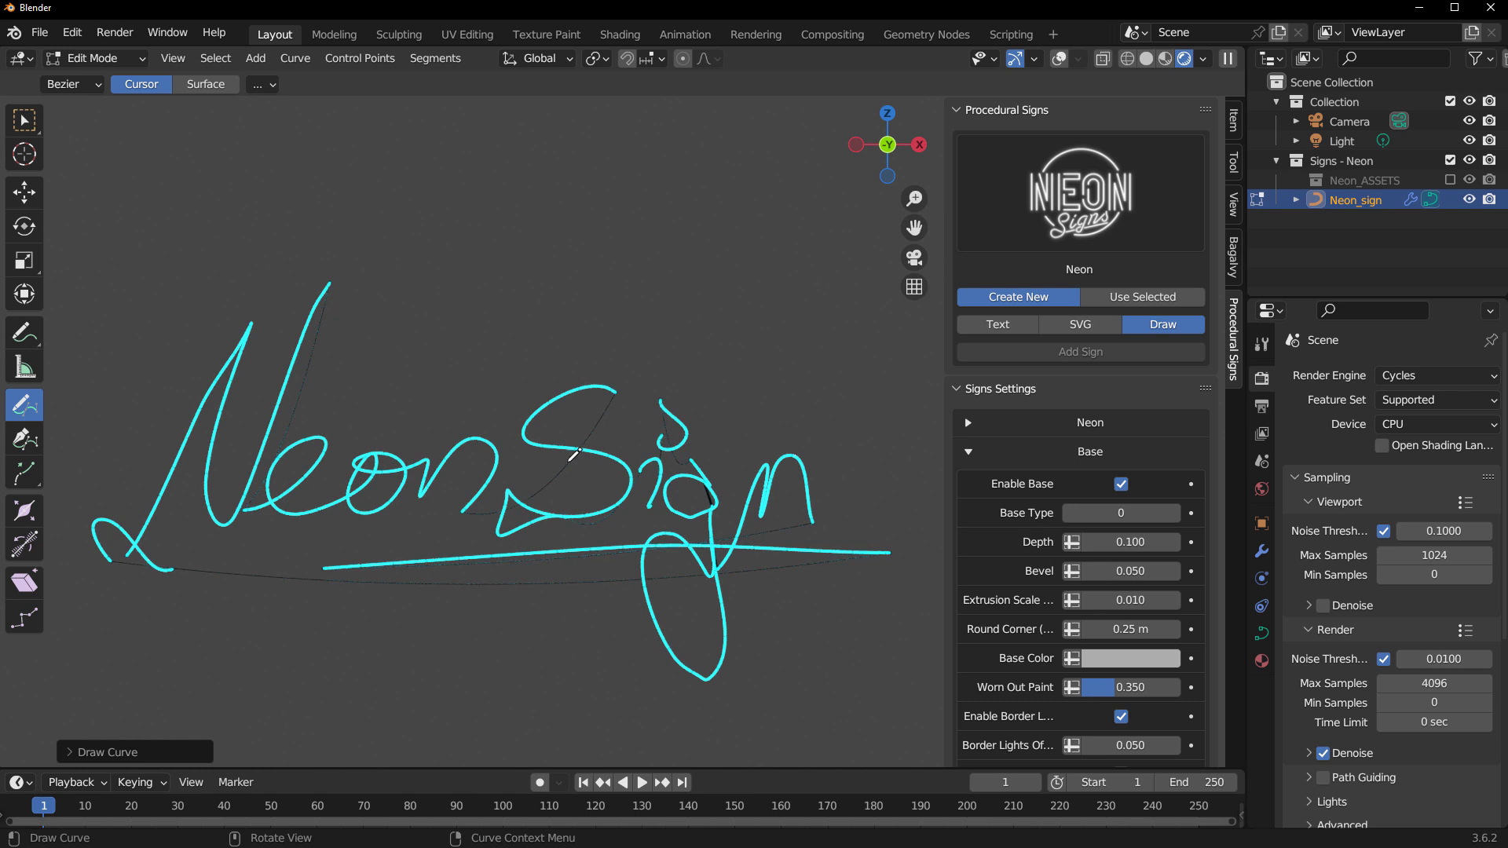
Step: Switch the drawn neon curve from Edit Mode back to Object Mode
scroll(1077, 574, "down", 1)
left_click(94, 58)
left_click(87, 77)
scroll(649, 399, "up", 8)
scroll(408, 287, "down", 4)
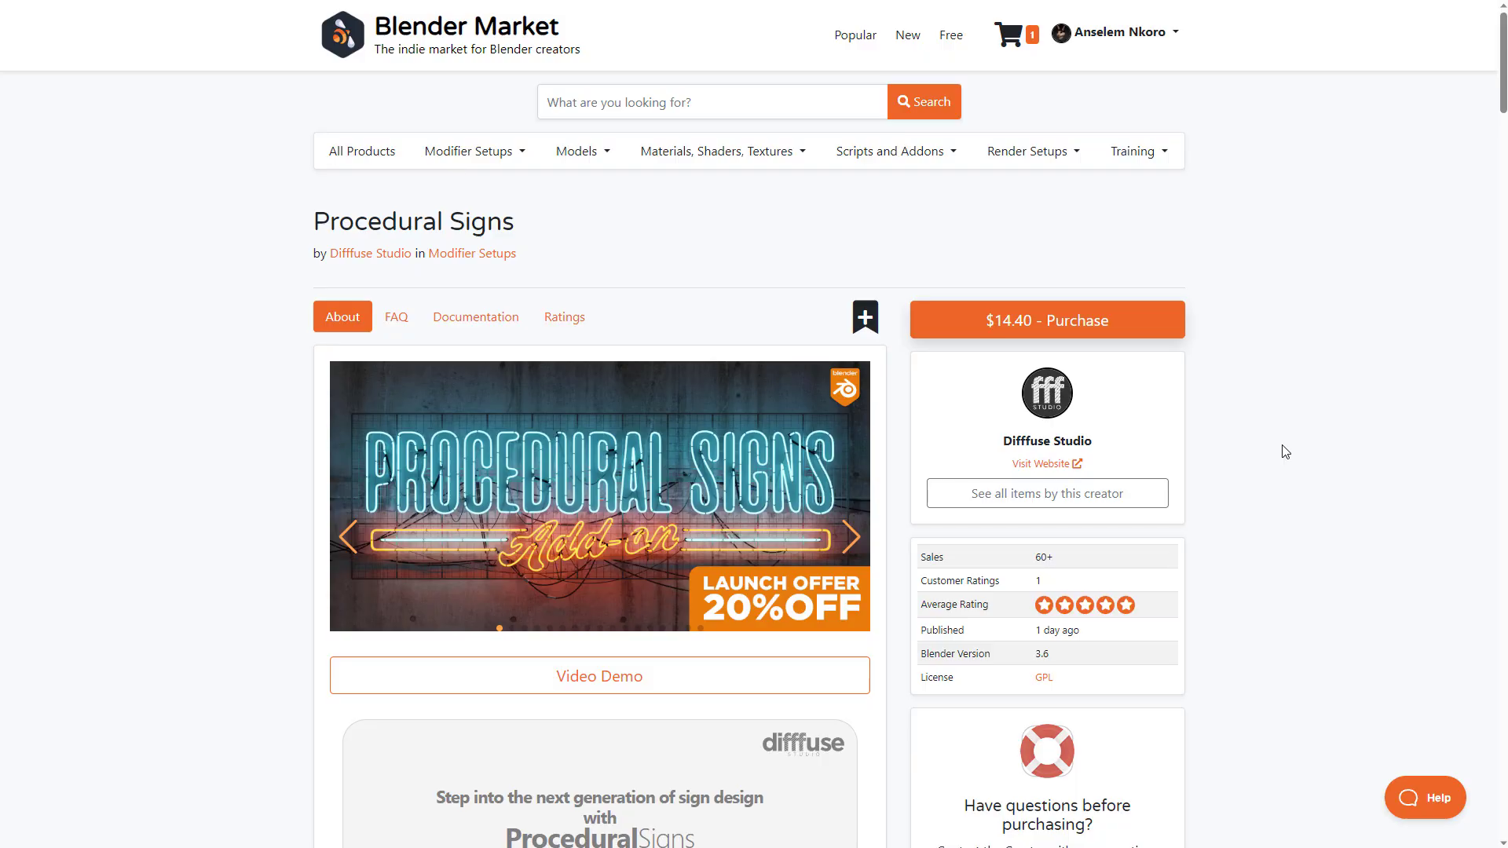